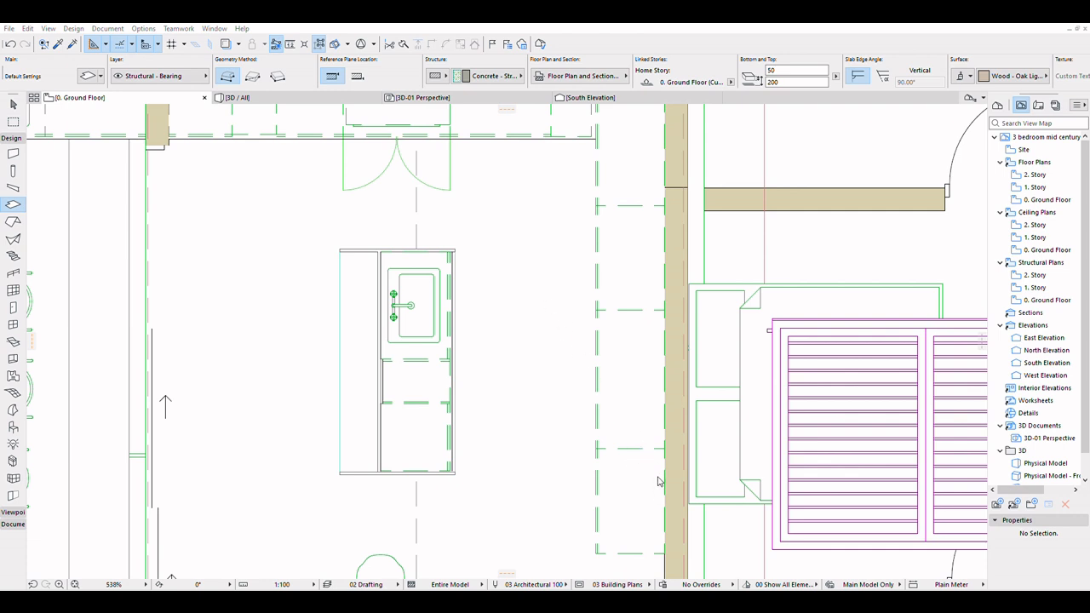
Set the slab's top elevation to 2000 and draw a narrow rectangular slab along the length of the kitchen island
type("0")
scroll(380, 442, "up", 2)
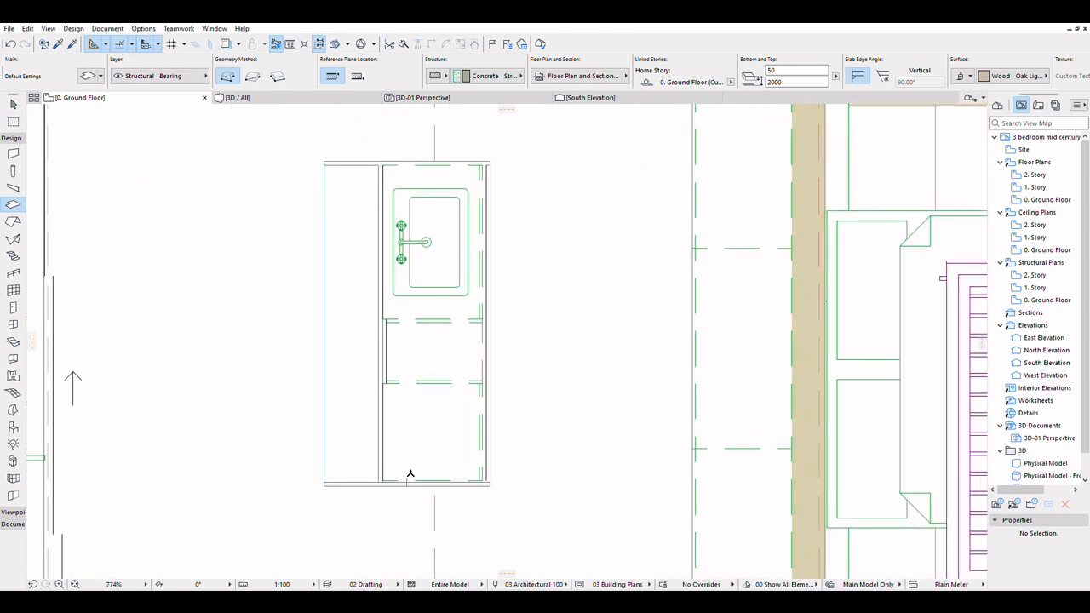
left_click(400, 481)
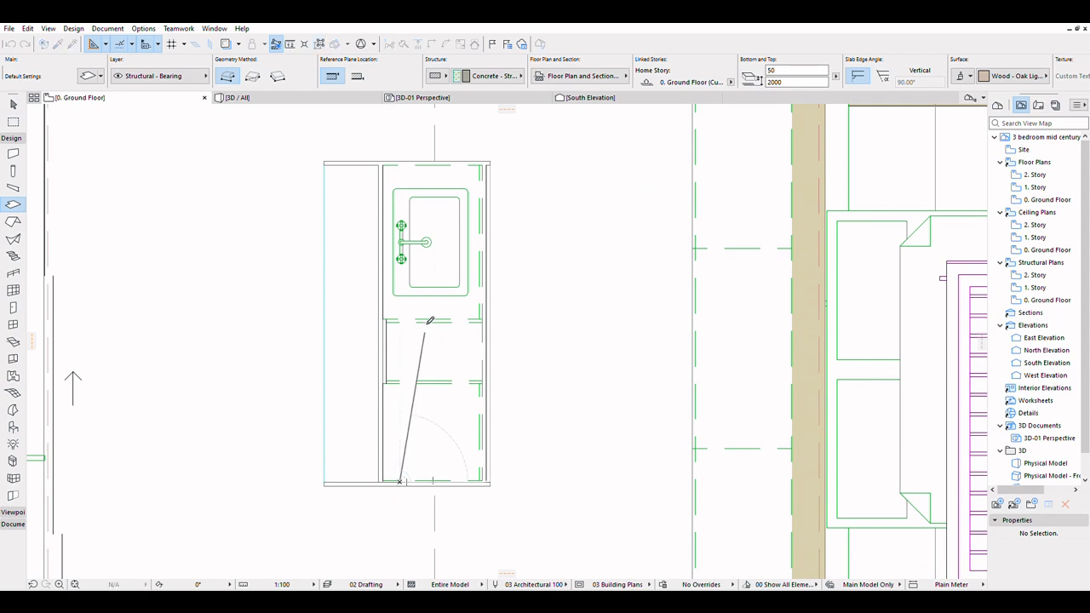
left_click(390, 119)
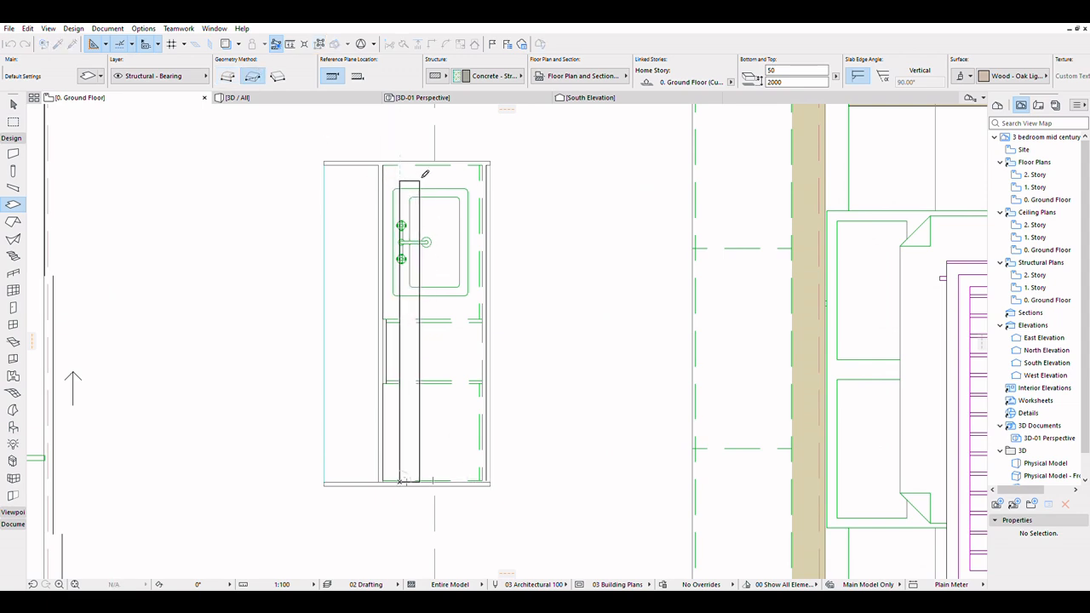
scroll(418, 297, "down", 2)
scroll(418, 224, "up", 2)
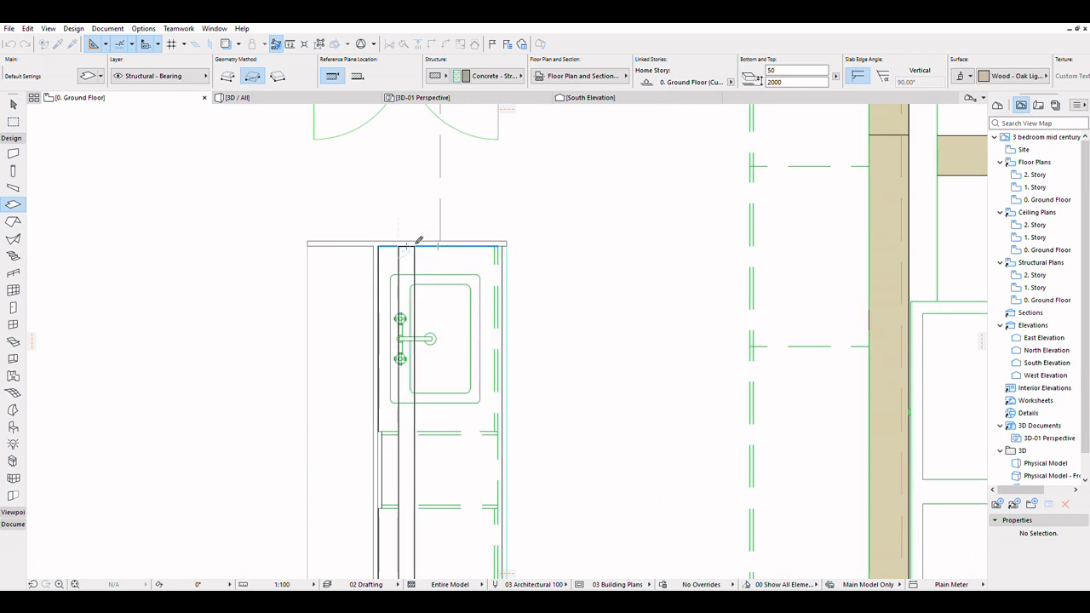
left_click(418, 240)
scroll(419, 240, "down", 5)
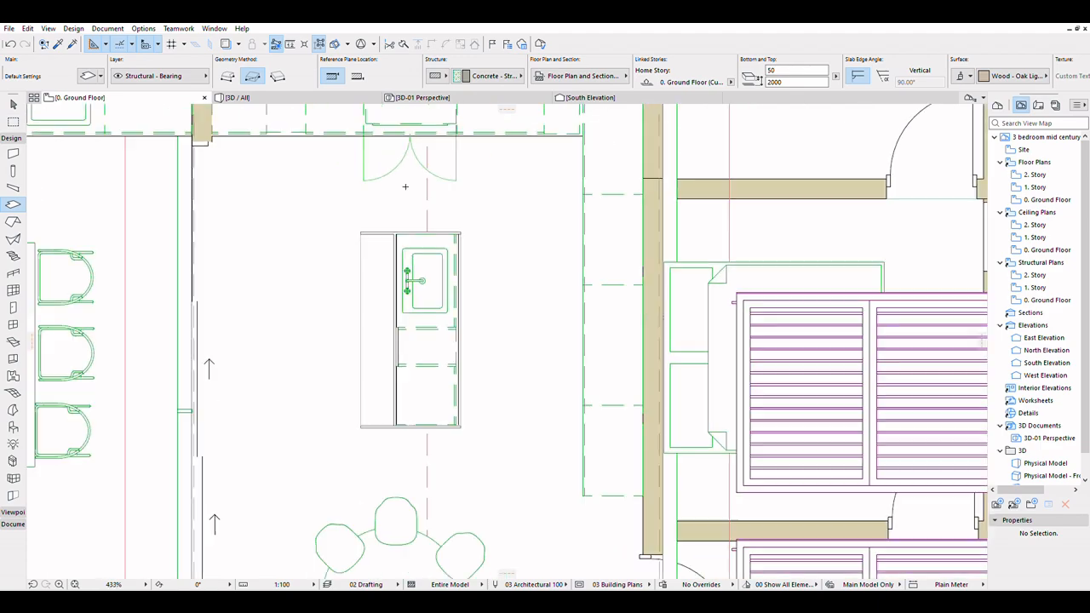
Examine the new wooden slab above the kitchen island in the 3D view
left_click(294, 94)
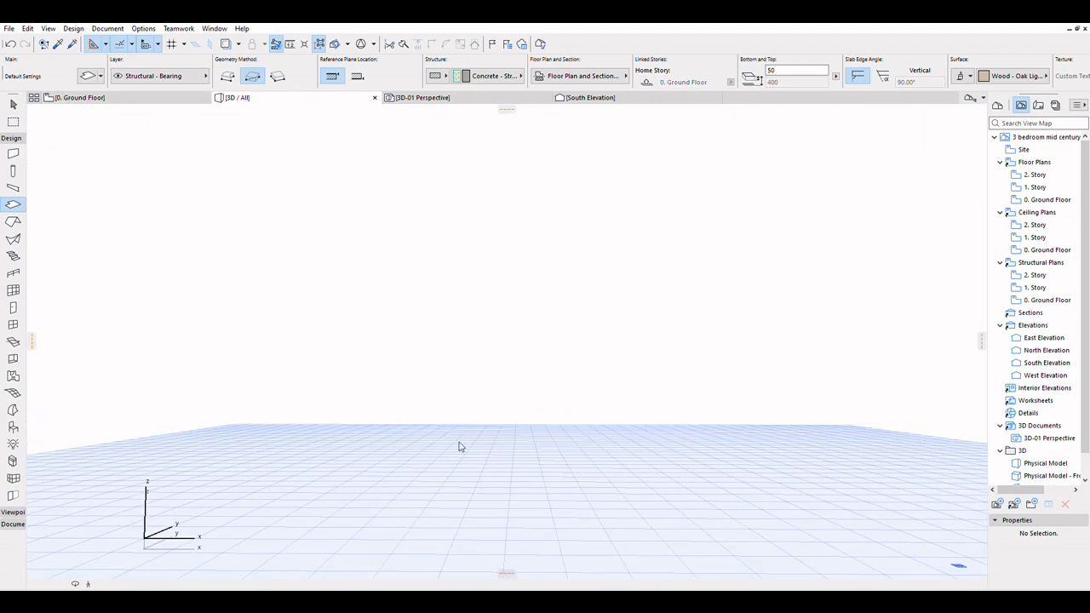
scroll(413, 404, "up", 5)
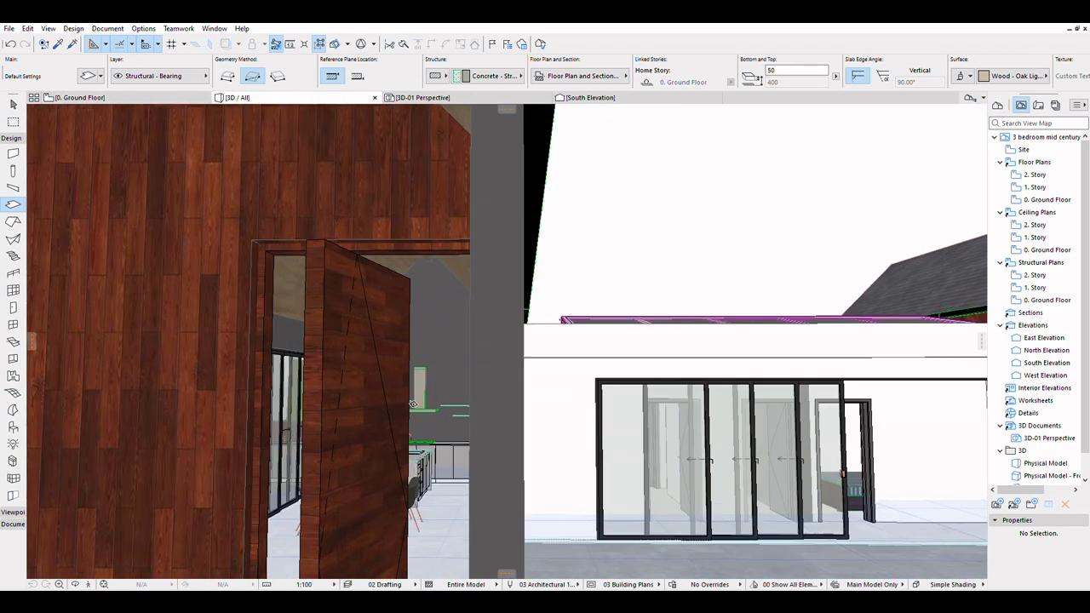
scroll(413, 404, "up", 6)
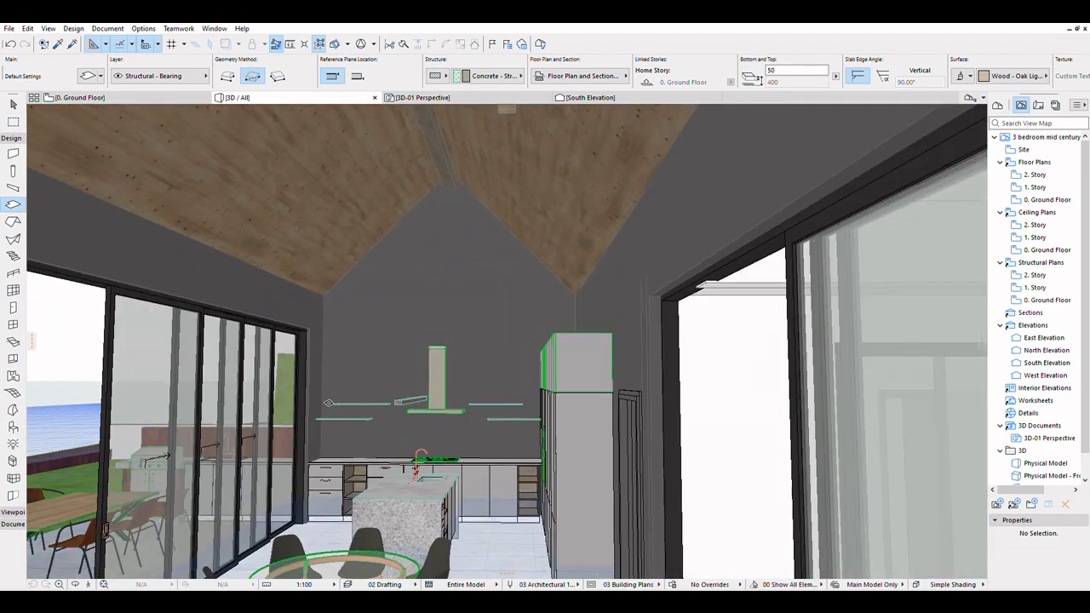
scroll(337, 413, "up", 4)
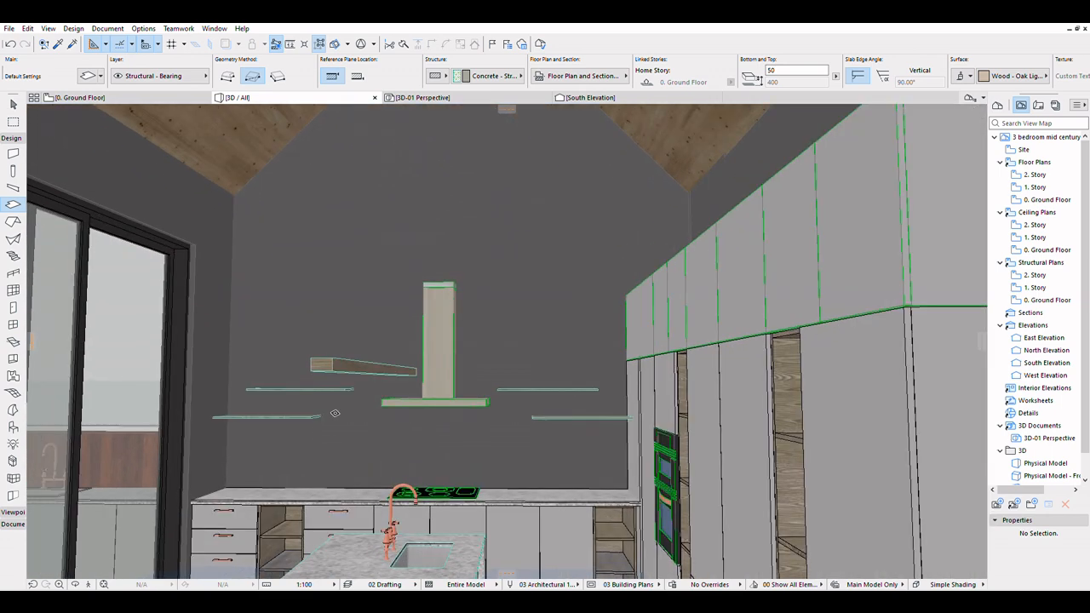
scroll(345, 391, "up", 2)
scroll(591, 455, "down", 2)
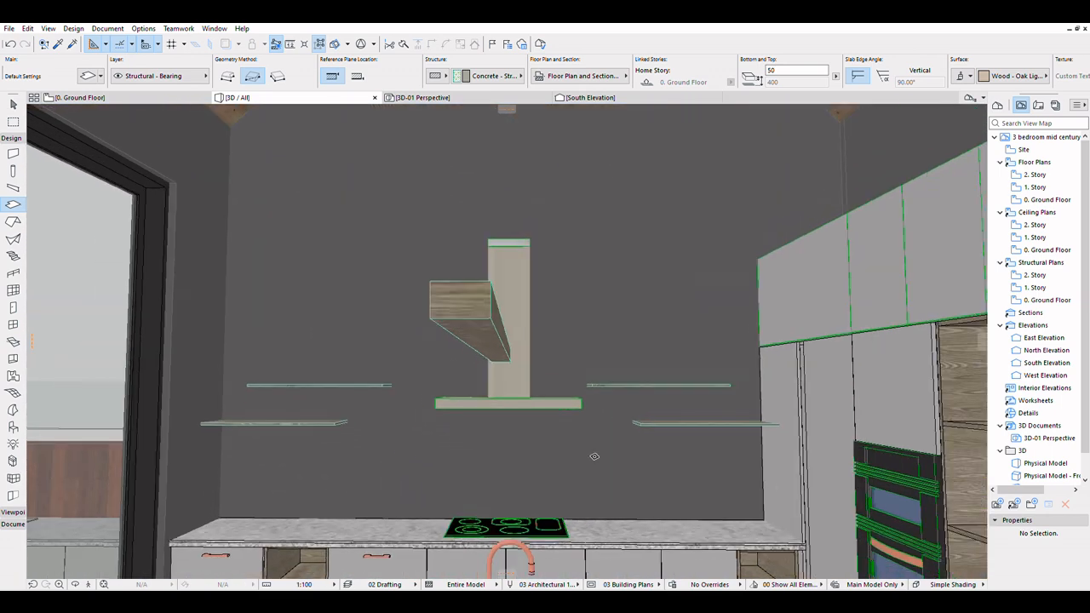
scroll(504, 385, "up", 1)
middle_click_drag(282, 446, 307, 441, "shift")
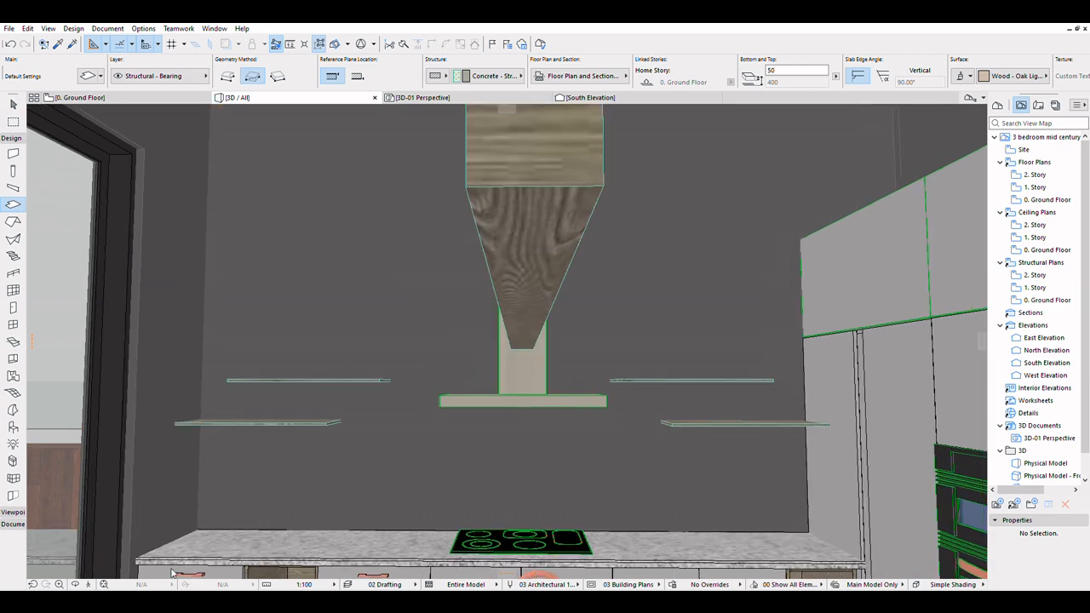
Drag the wooden slab straight down from above the island to an elevation of 200
left_click(13, 101)
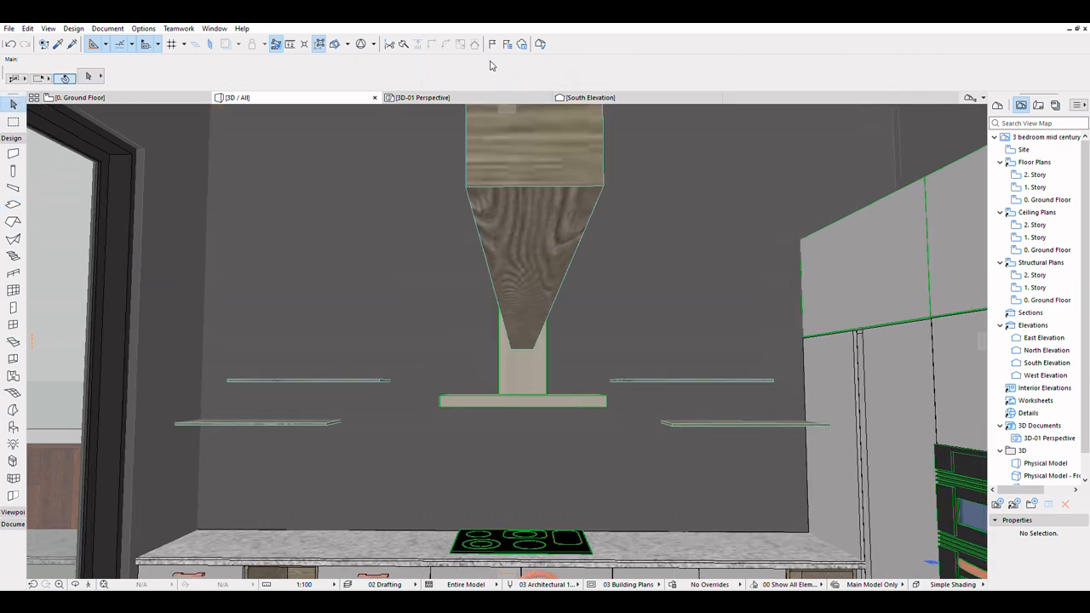
scroll(443, 196, "down", 4)
scroll(356, 244, "up", 2)
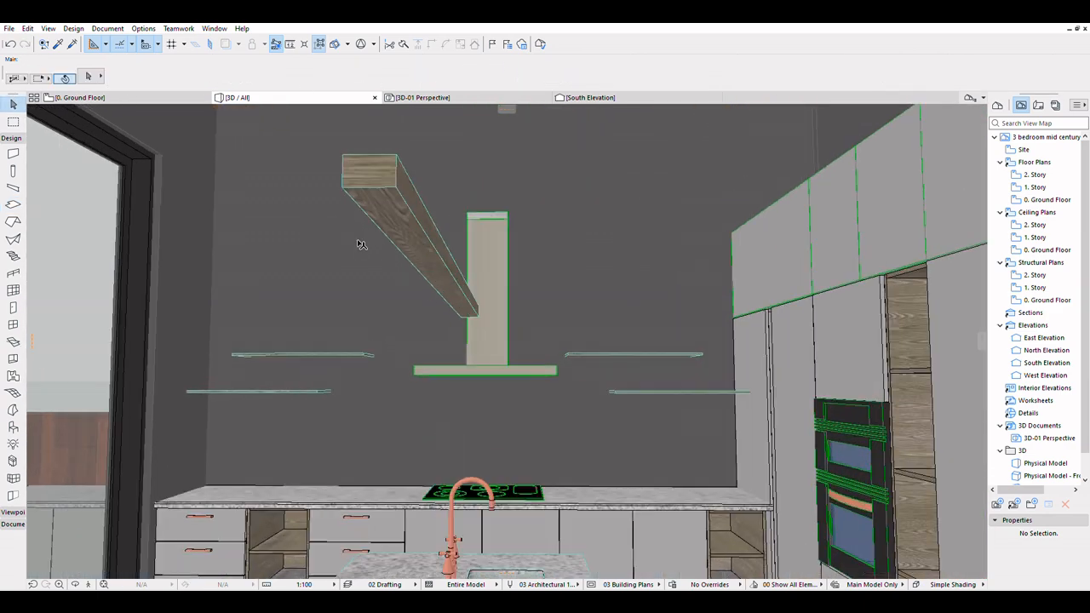
left_click(403, 205)
key("ctrl+d")
left_click(402, 207)
scroll(408, 303, "down", 2)
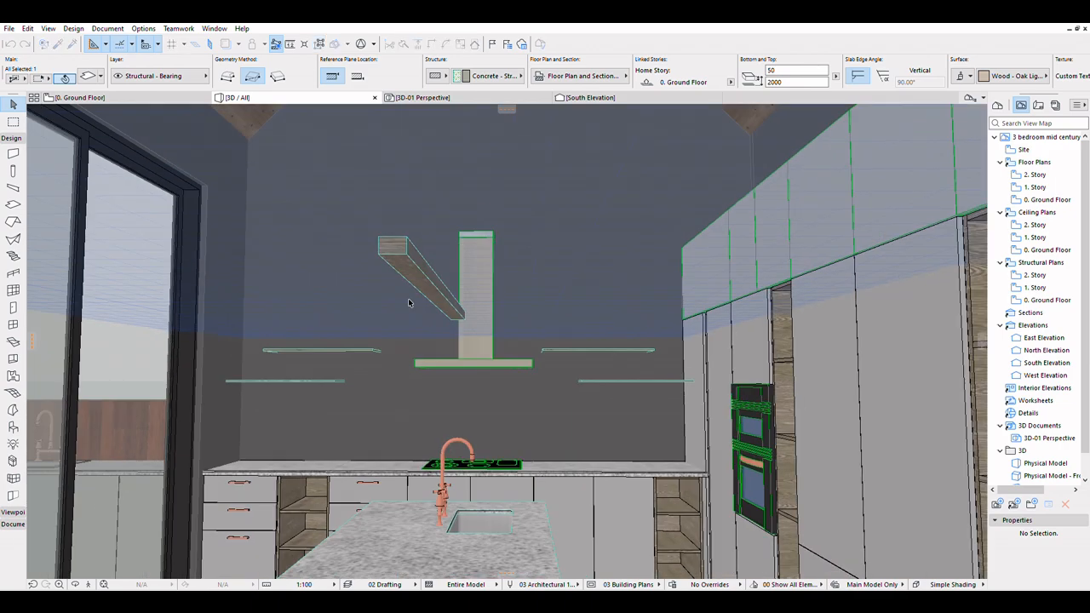
scroll(408, 302, "down", 3)
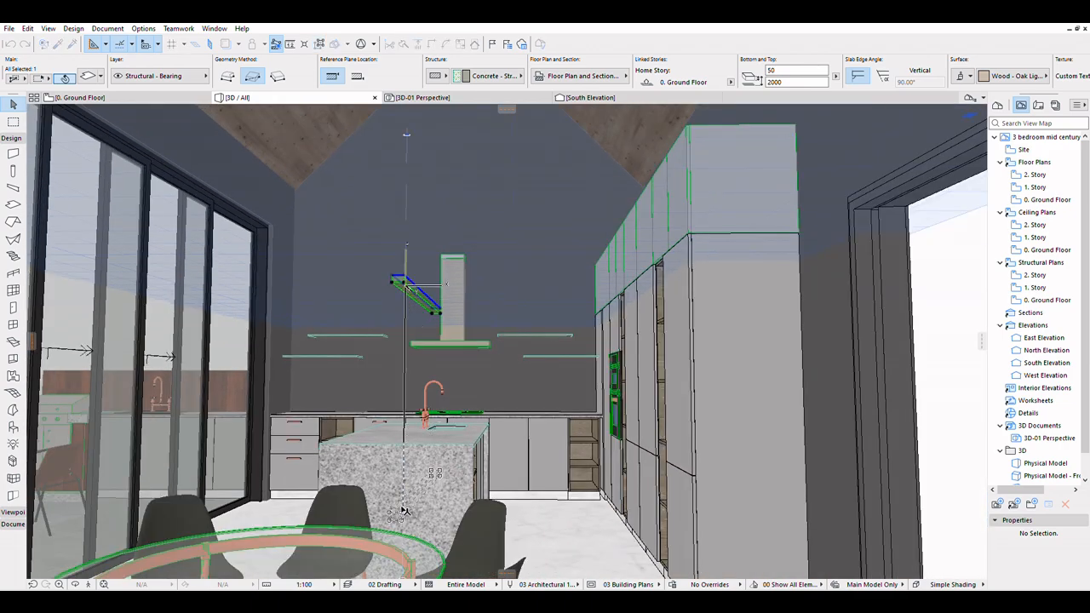
scroll(401, 512, "down", 2)
scroll(401, 526, "up", 5)
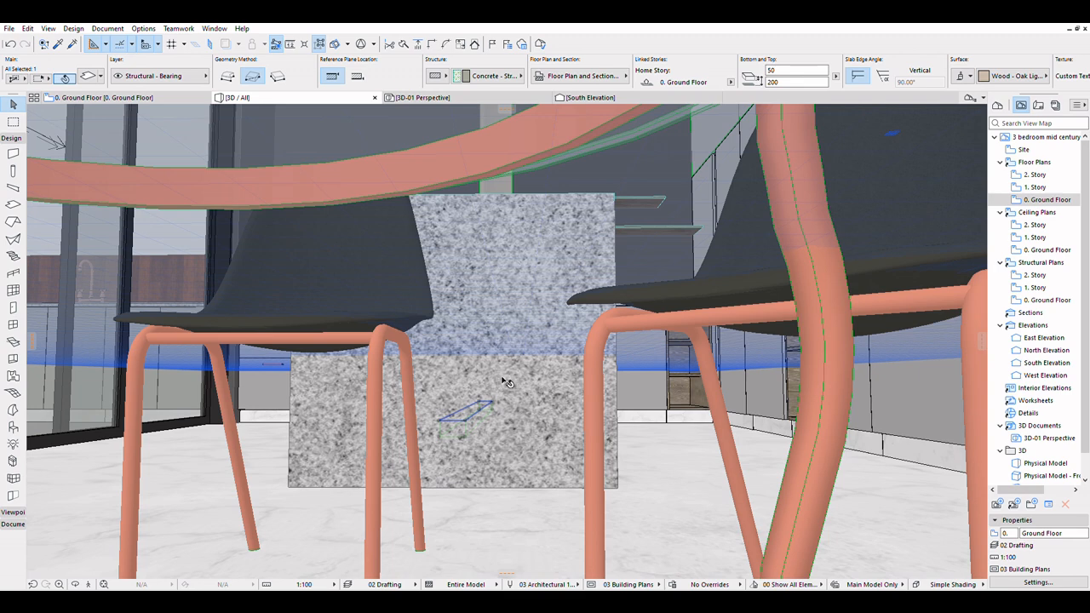
Move the slab sideways clear of the island and lower it to an elevation of 63
left_click(465, 412)
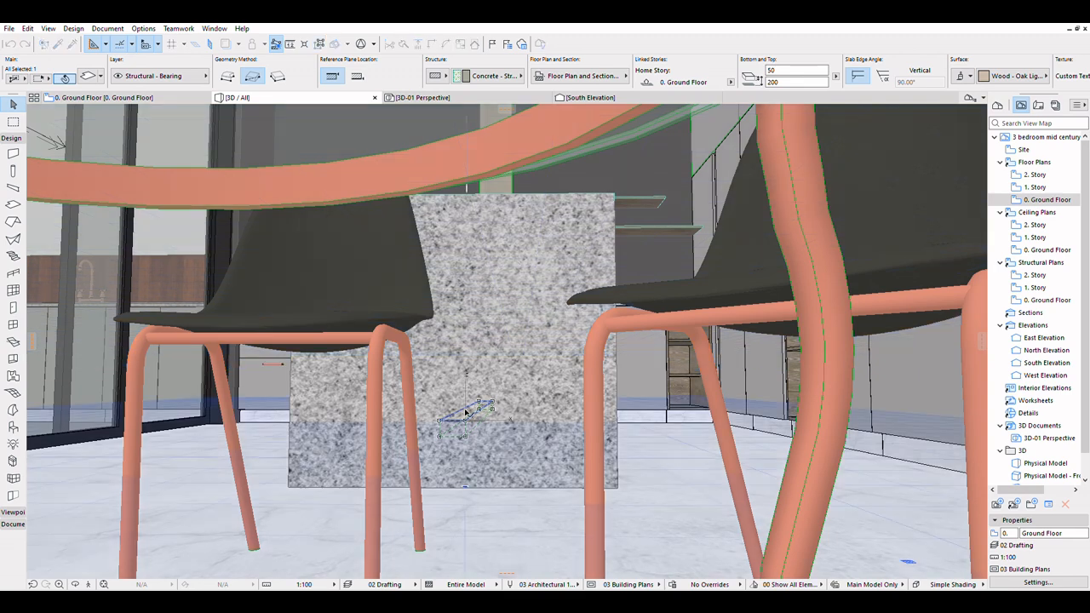
left_click(697, 417)
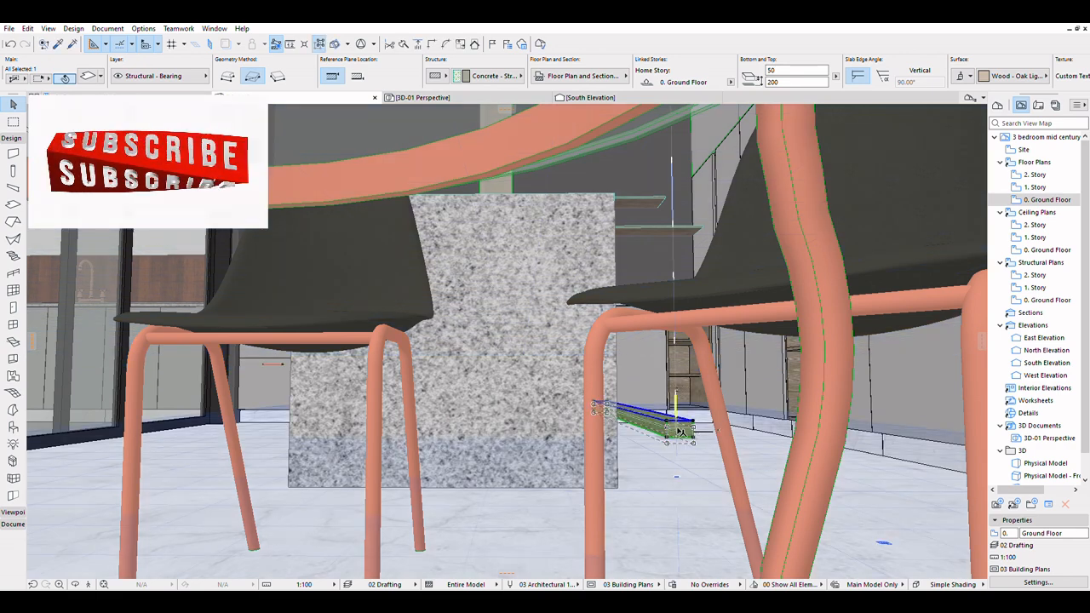
left_click(680, 466)
scroll(285, 451, "down", 5)
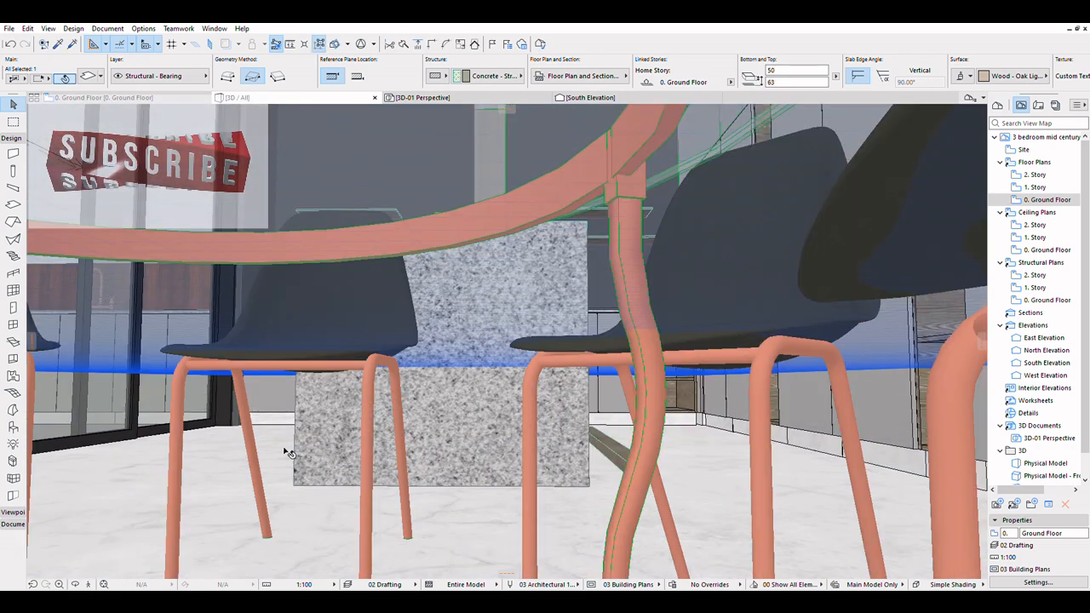
Open the ground floor plan and select the narrow slab beside the kitchen island
left_click(102, 97)
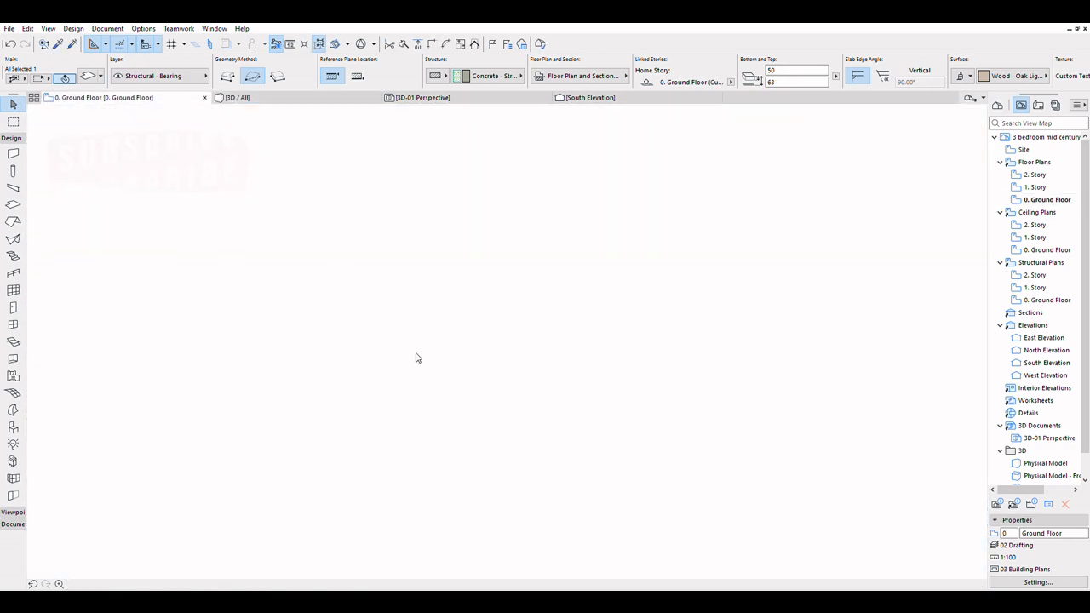
scroll(504, 443, "down", 4)
scroll(505, 438, "up", 8)
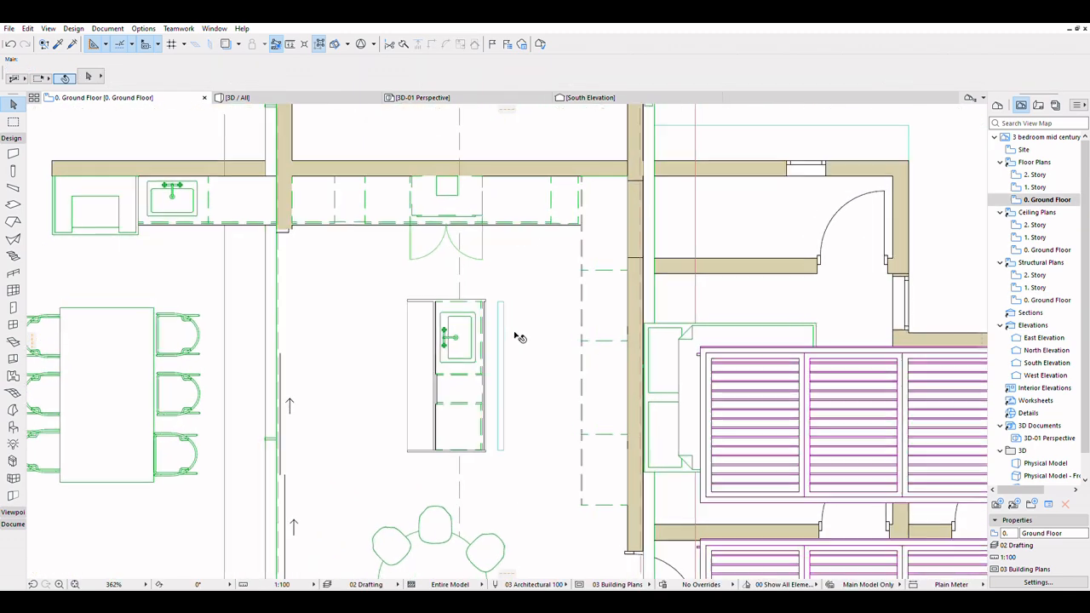
scroll(497, 257, "up", 2)
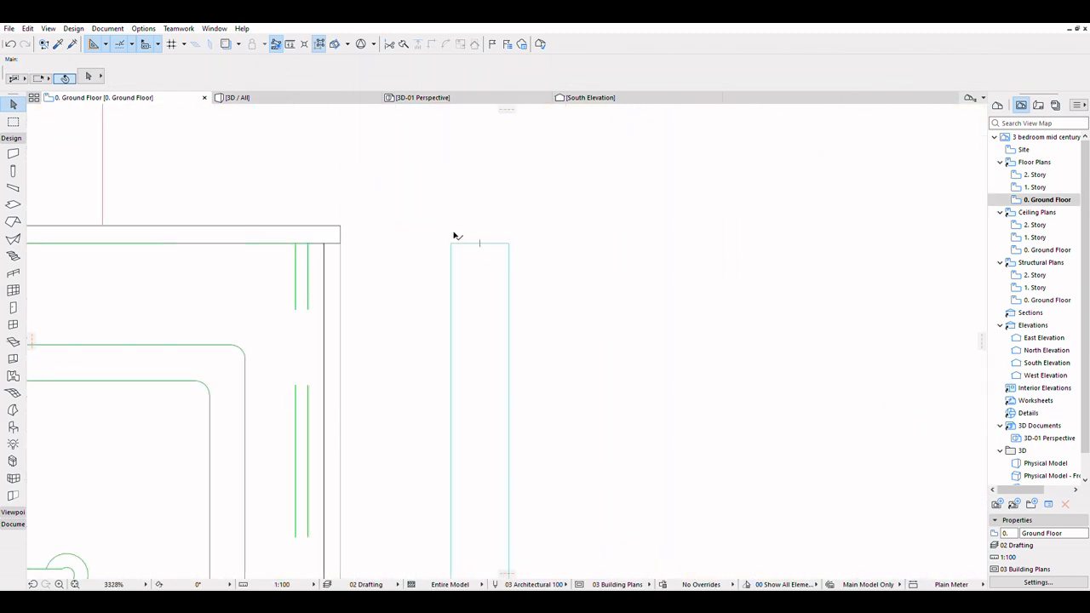
left_click(454, 236)
left_click(455, 236)
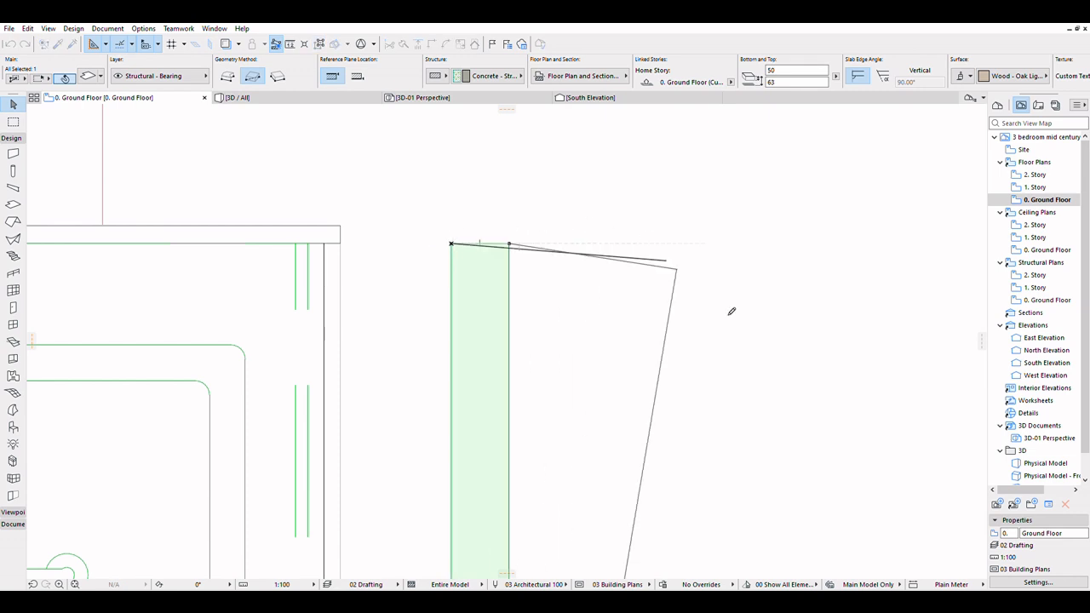
key("Escape")
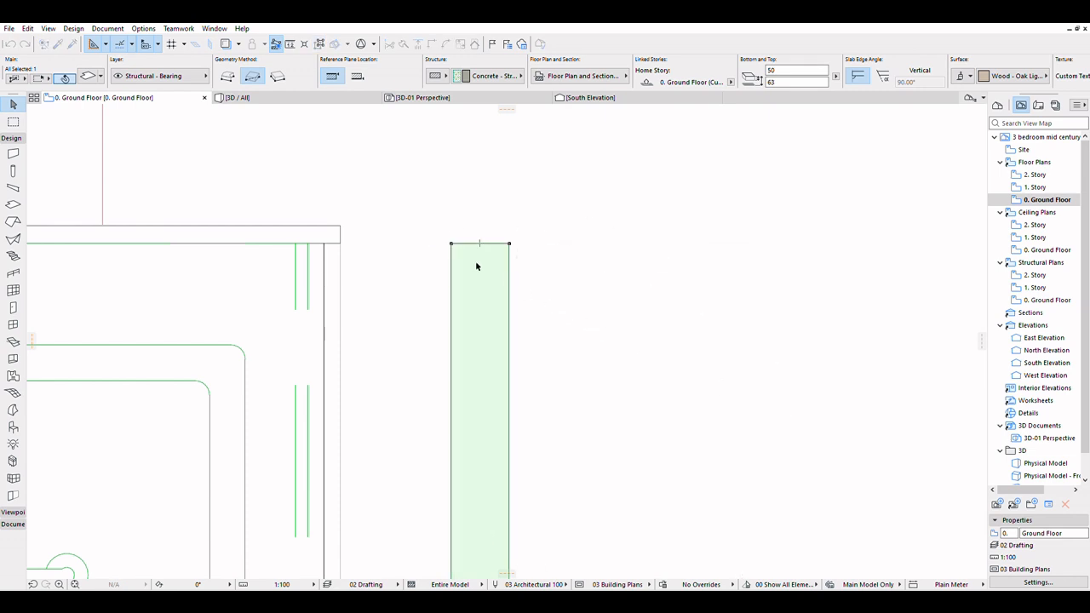
Cut a long, narrow rectangular hole inside the slab, with a margin at both ends
scroll(482, 281, "down", 5)
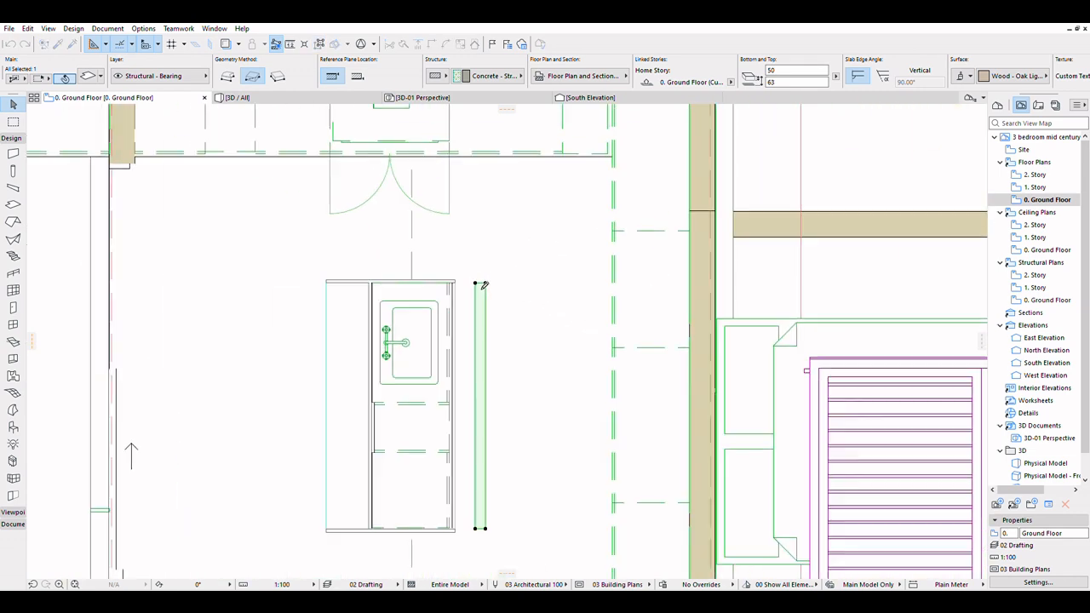
scroll(484, 495, "up", 5)
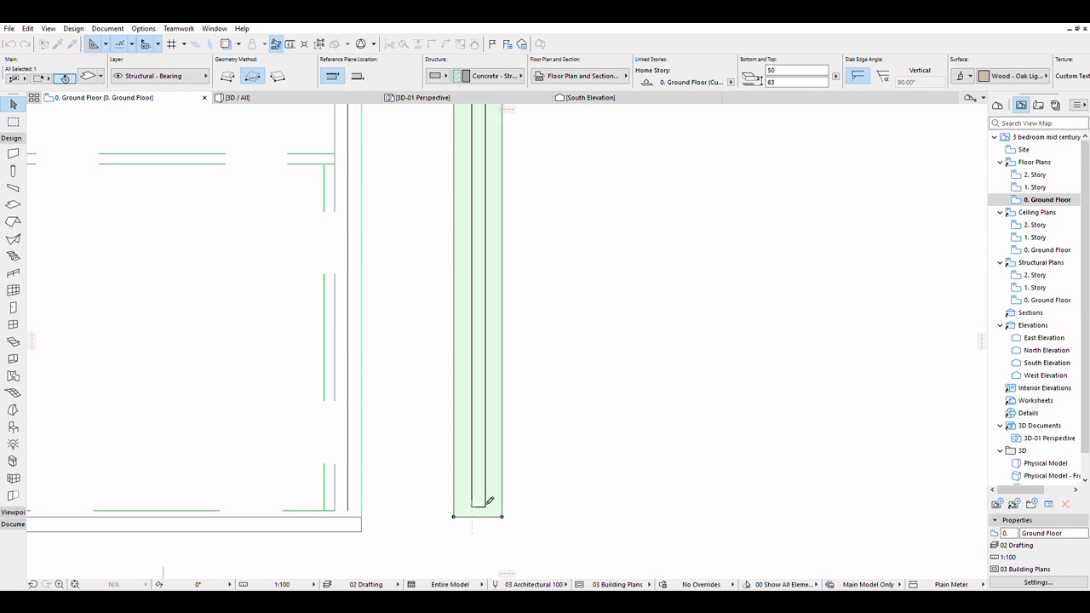
left_click(486, 506)
Widen the upper end of the slab's hole by moving its two upper corners outwards
scroll(473, 504, "down", 6)
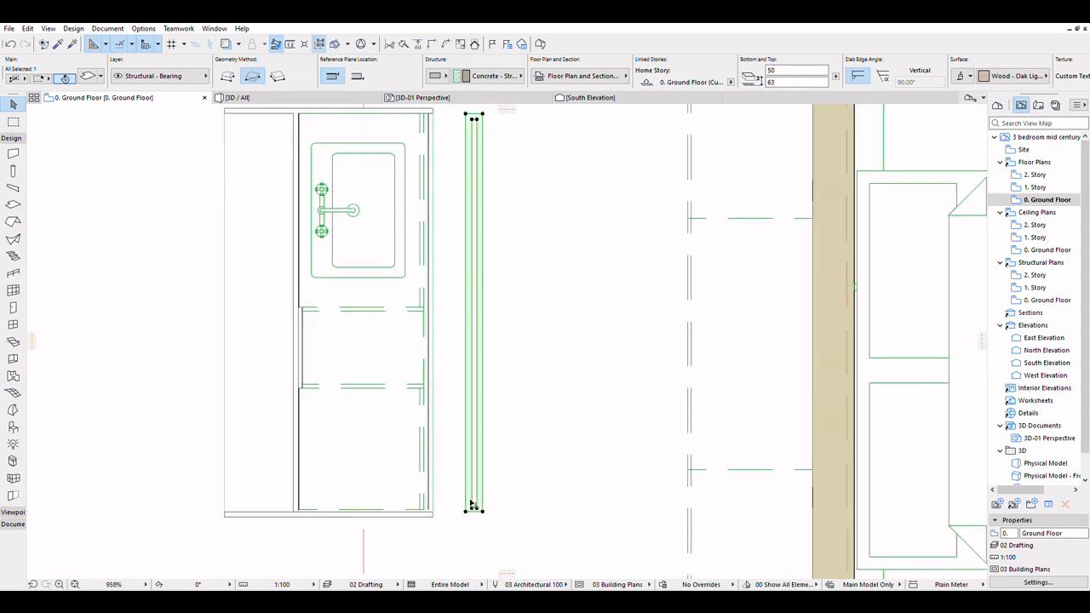
scroll(477, 328, "up", 2)
scroll(481, 321, "up", 3)
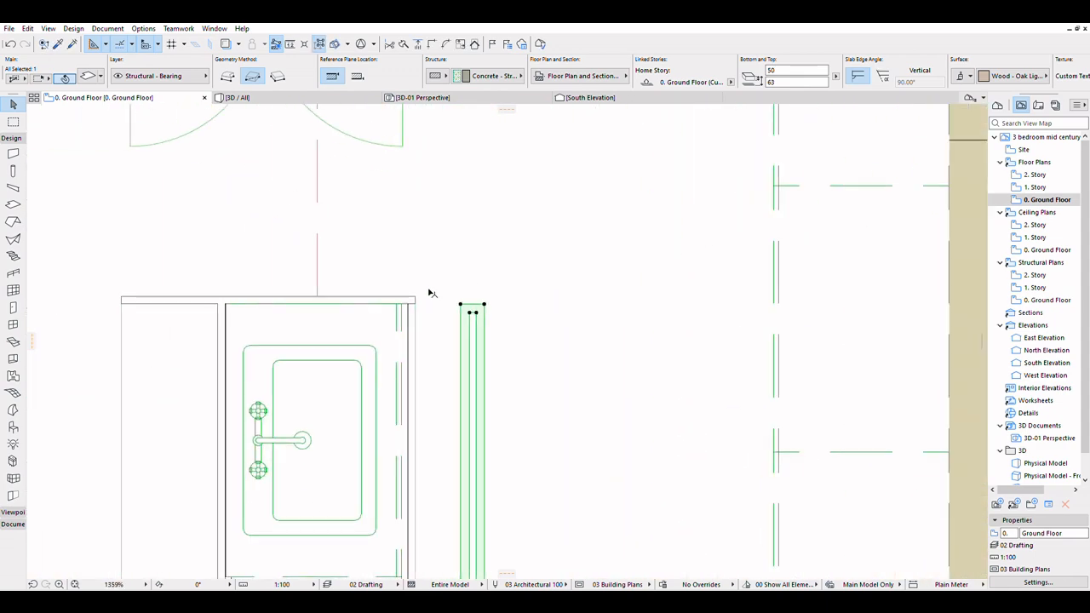
scroll(496, 304, "up", 2)
scroll(514, 322, "up", 6)
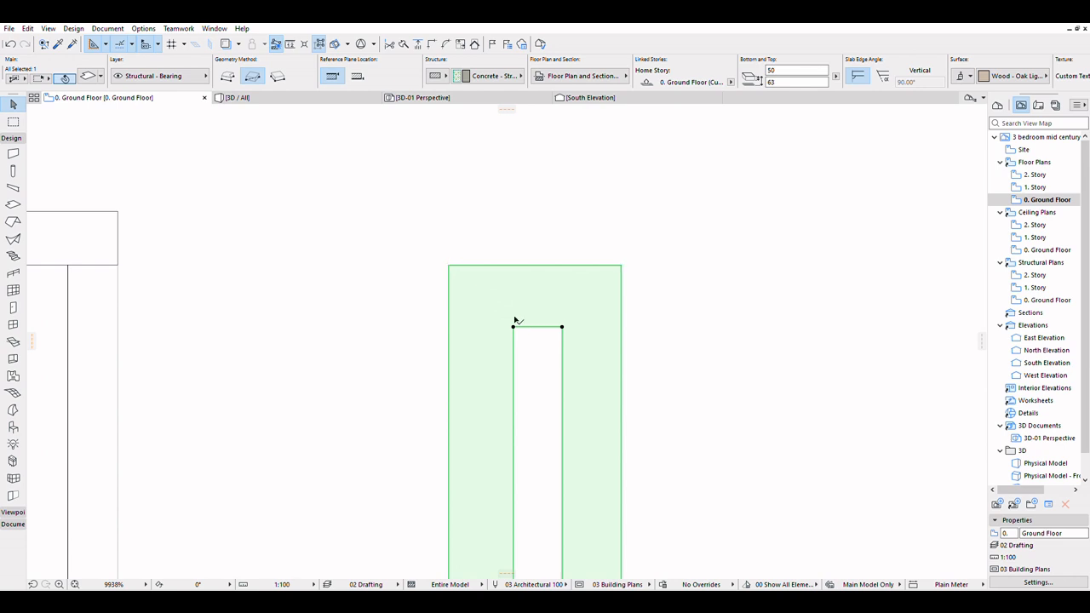
left_click(514, 320)
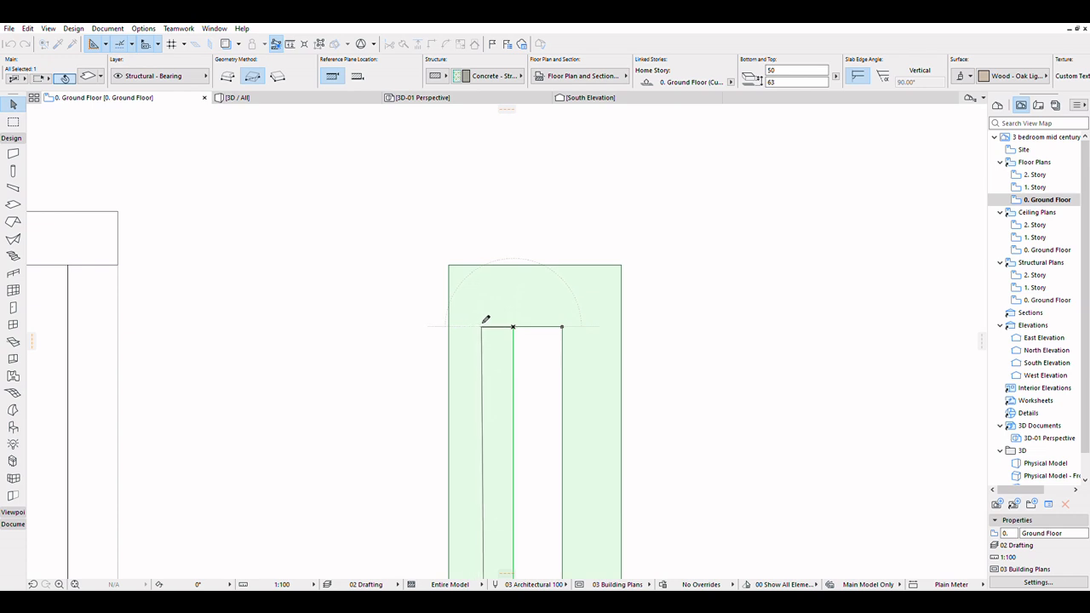
left_click(485, 326)
left_click(564, 319)
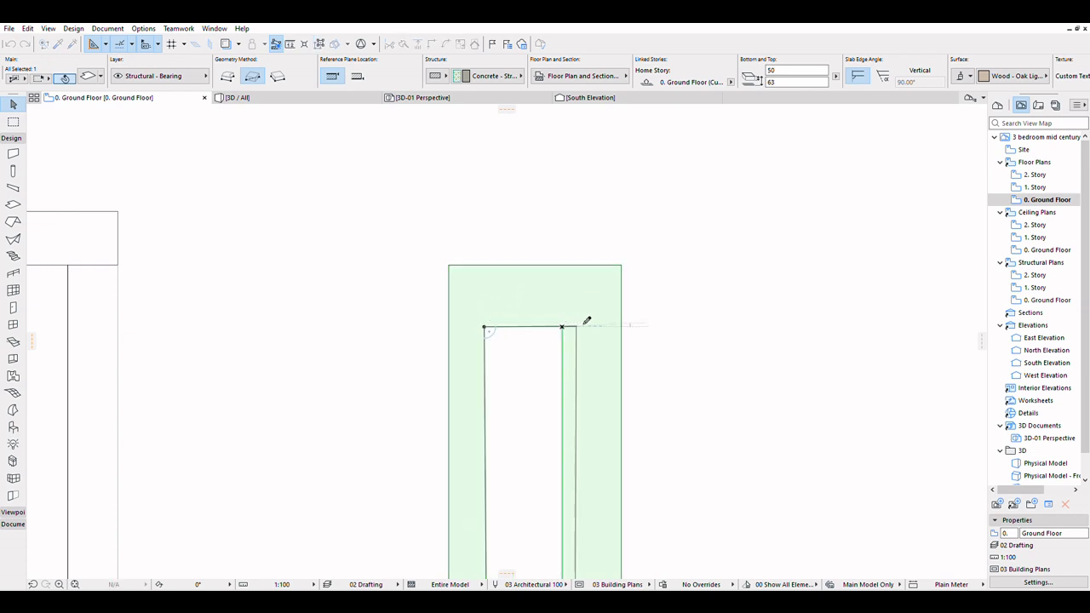
left_click(594, 326)
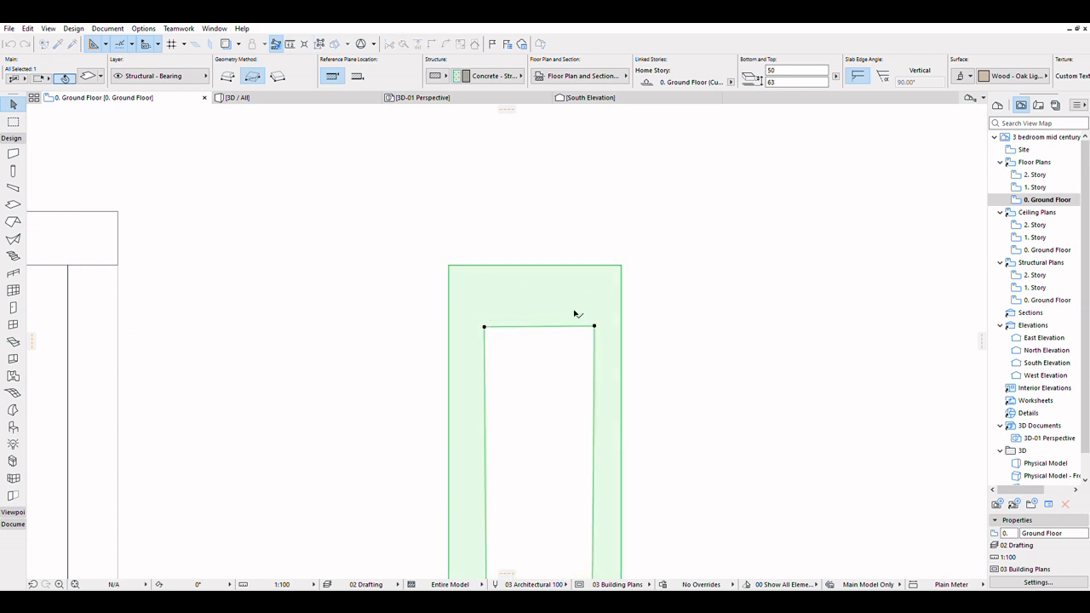
Move both upper corners of the hole closer to the slab's upper edge
left_click(486, 319)
left_click(484, 313)
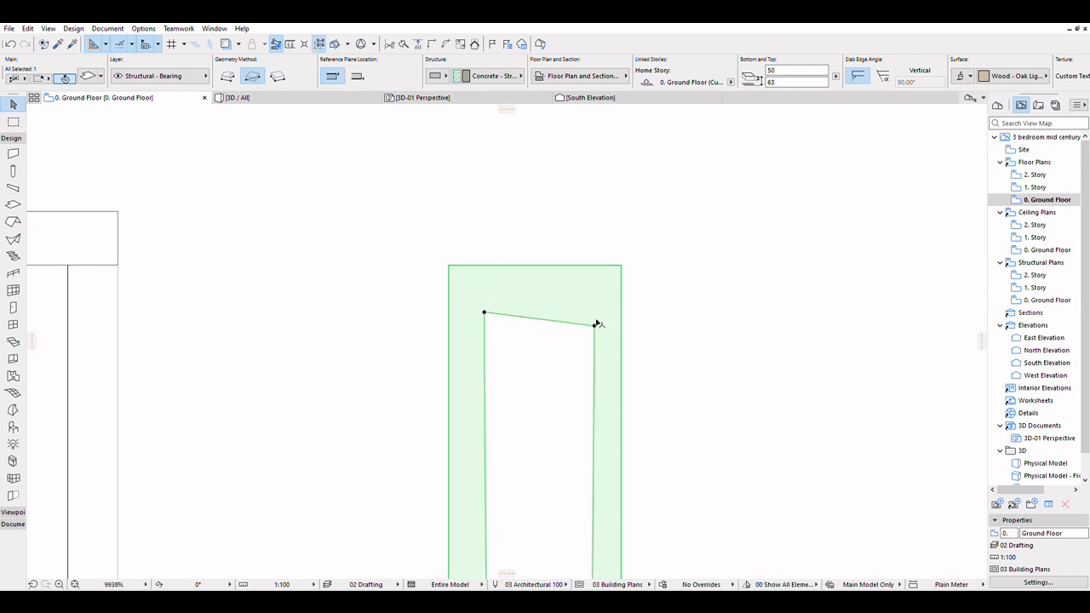
left_click(596, 325)
left_click(598, 308)
Widen the lower end of the slab's hole by moving its two lower corners outwards
scroll(537, 261, "down", 3)
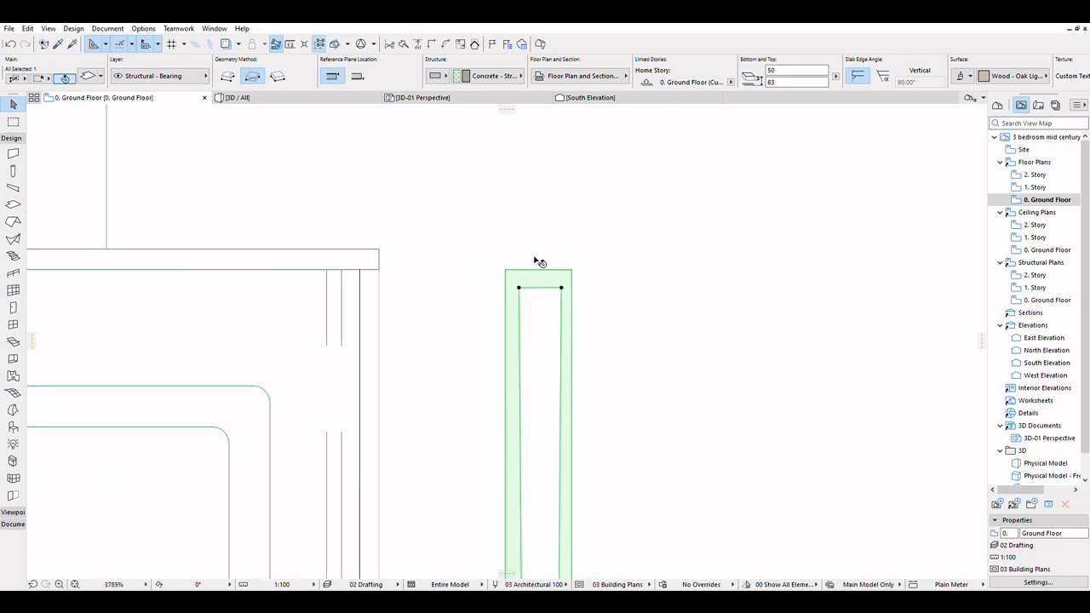
scroll(537, 261, "down", 4)
scroll(528, 486, "up", 3)
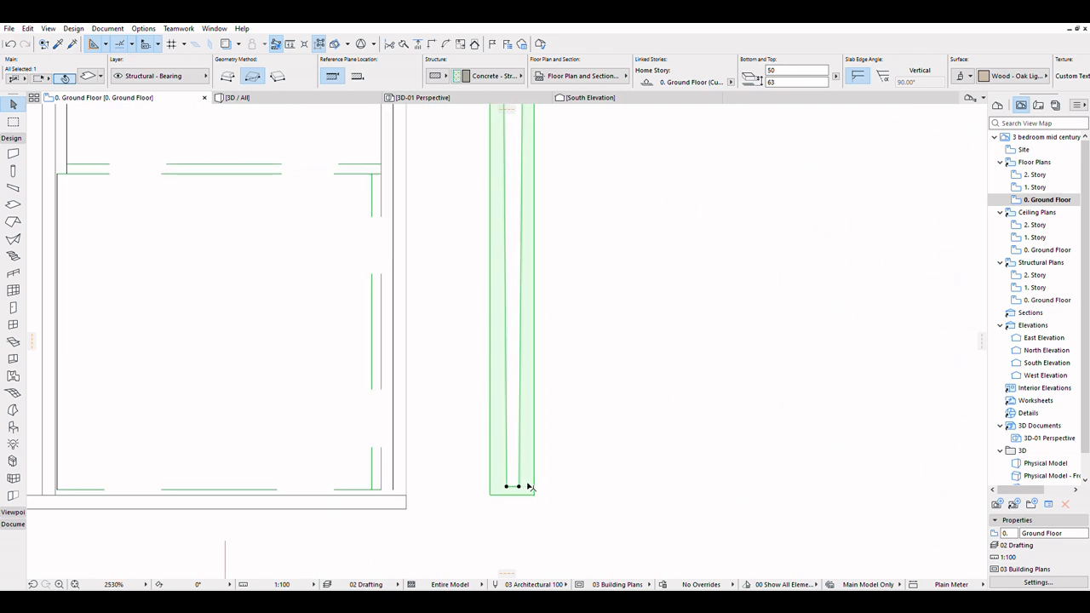
scroll(516, 481, "up", 3)
left_click(507, 460)
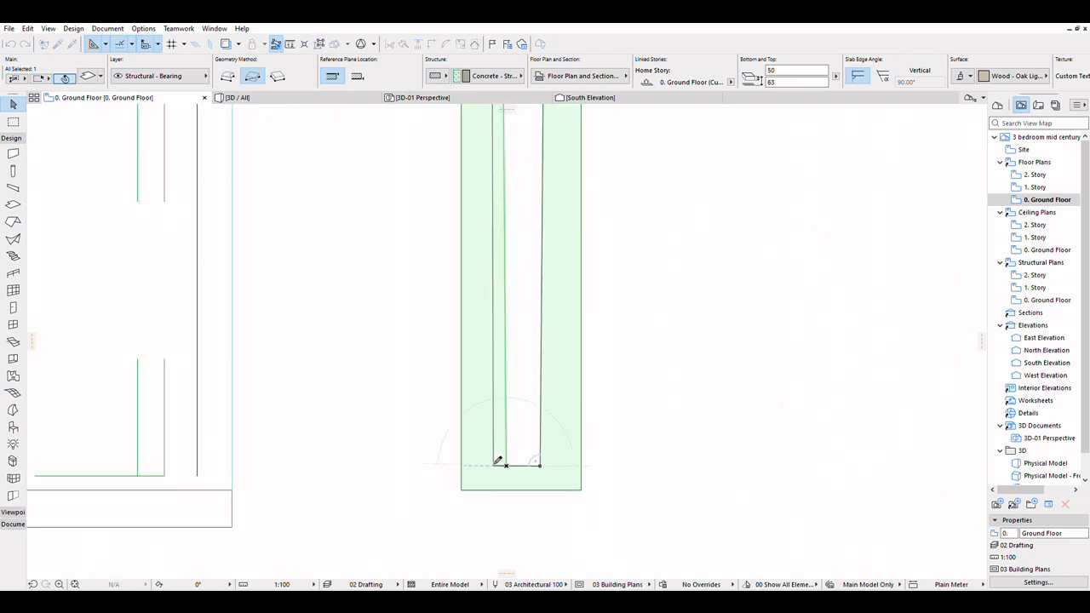
left_click(491, 460)
left_click(543, 459)
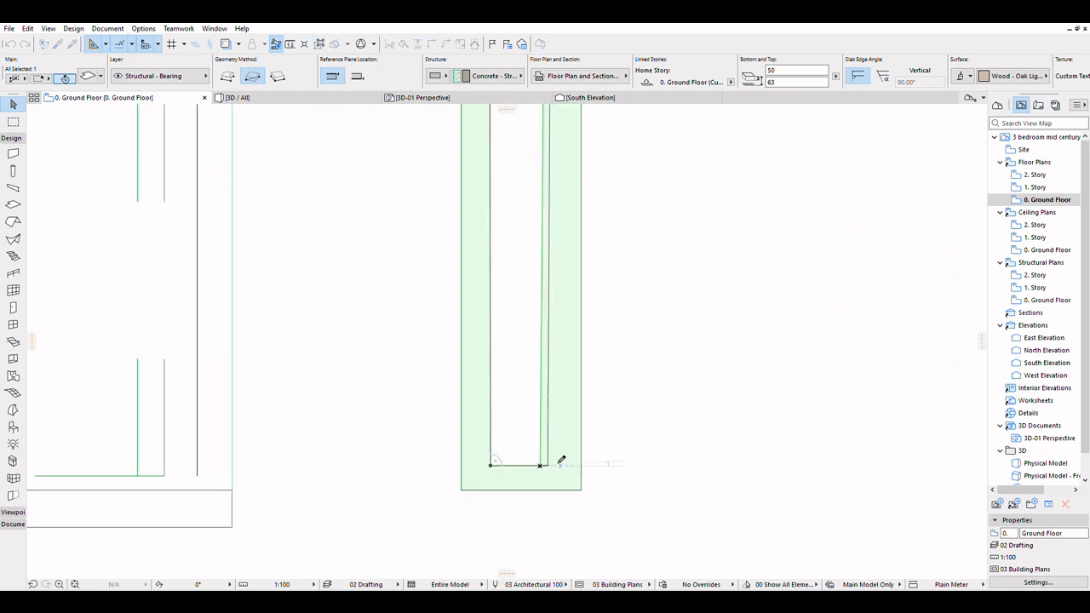
left_click(557, 463)
scroll(555, 481, "down", 4)
scroll(554, 488, "down", 4)
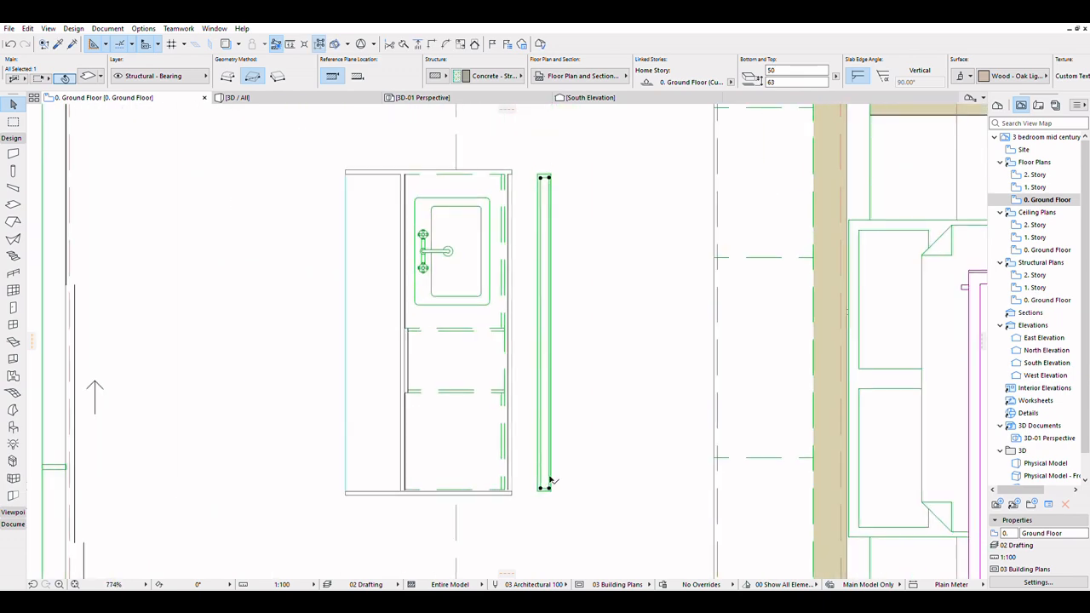
Undo the corner edits and the hole itself to restore the solid narrow slab
scroll(553, 294, "up", 5)
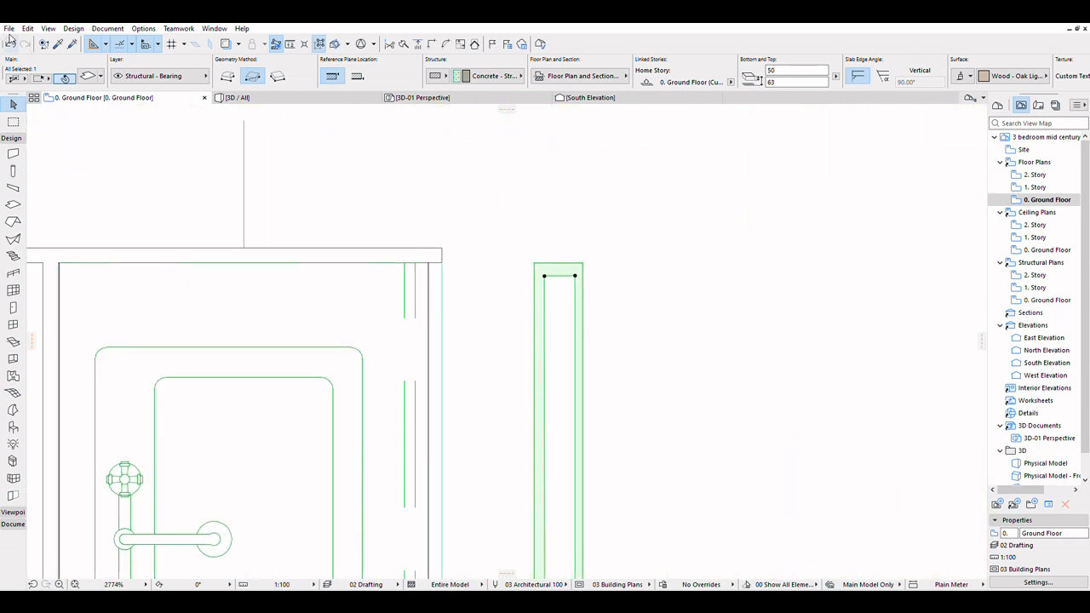
left_click(10, 43)
left_click(10, 42)
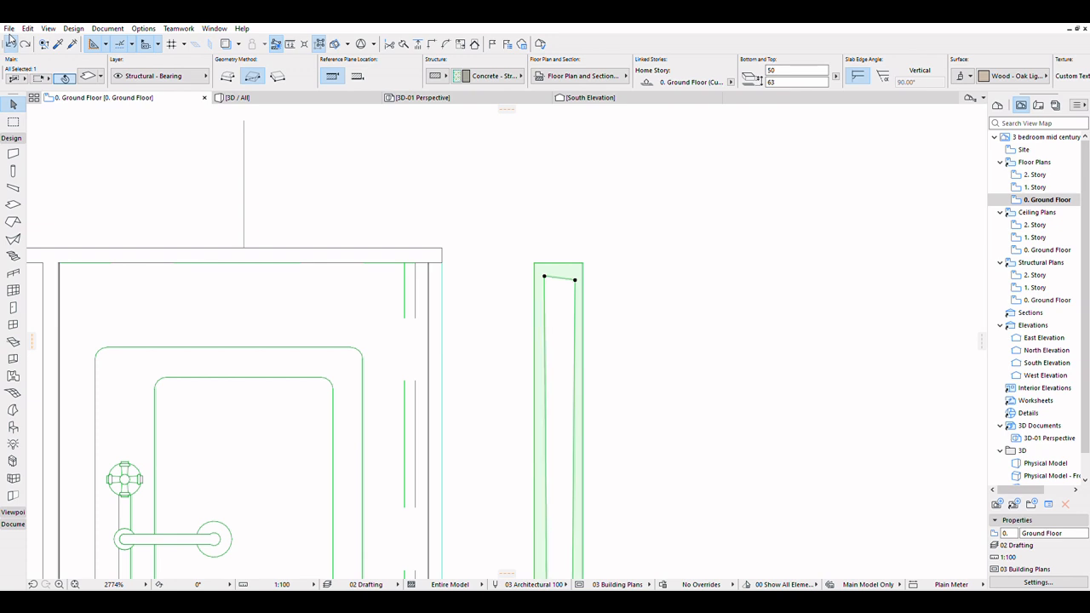
left_click(10, 43)
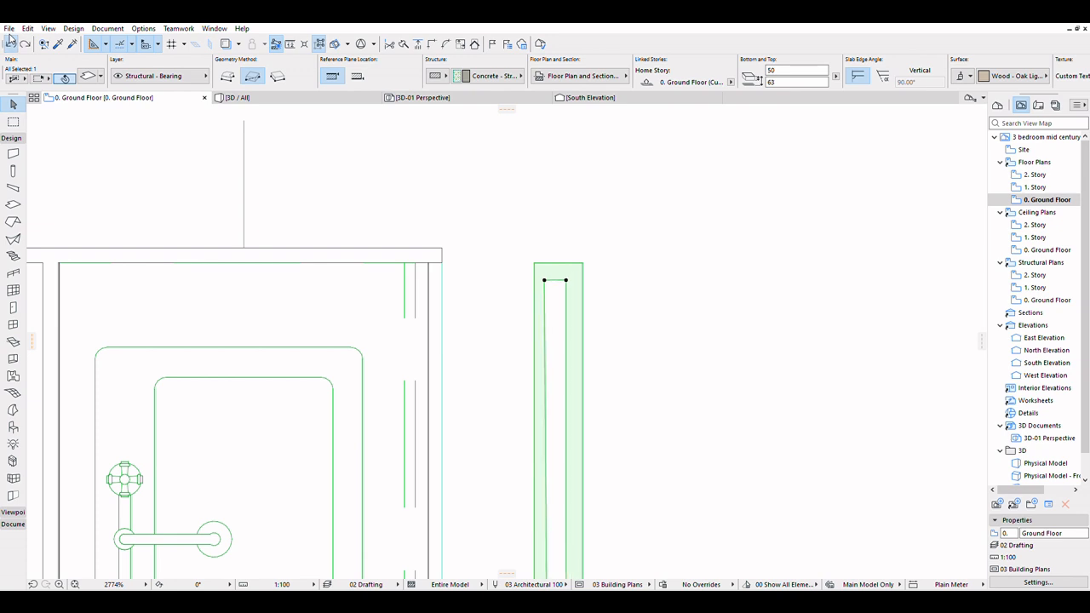
left_click(10, 43)
left_click(11, 42)
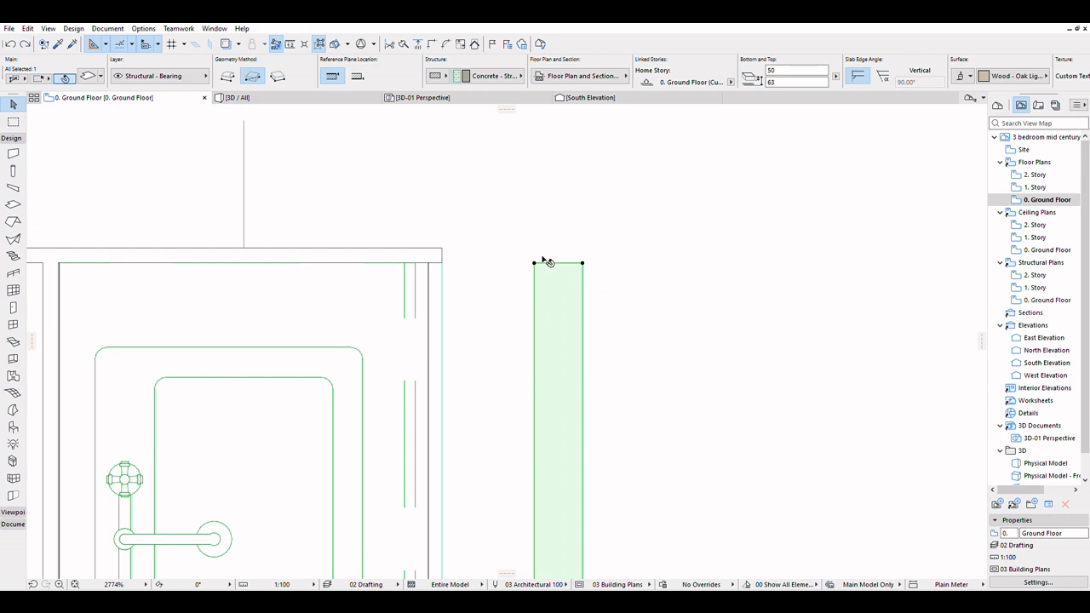
Cut a new long rectangular hole inside the slab, leaving a narrow margin along all four edges
left_click(583, 263)
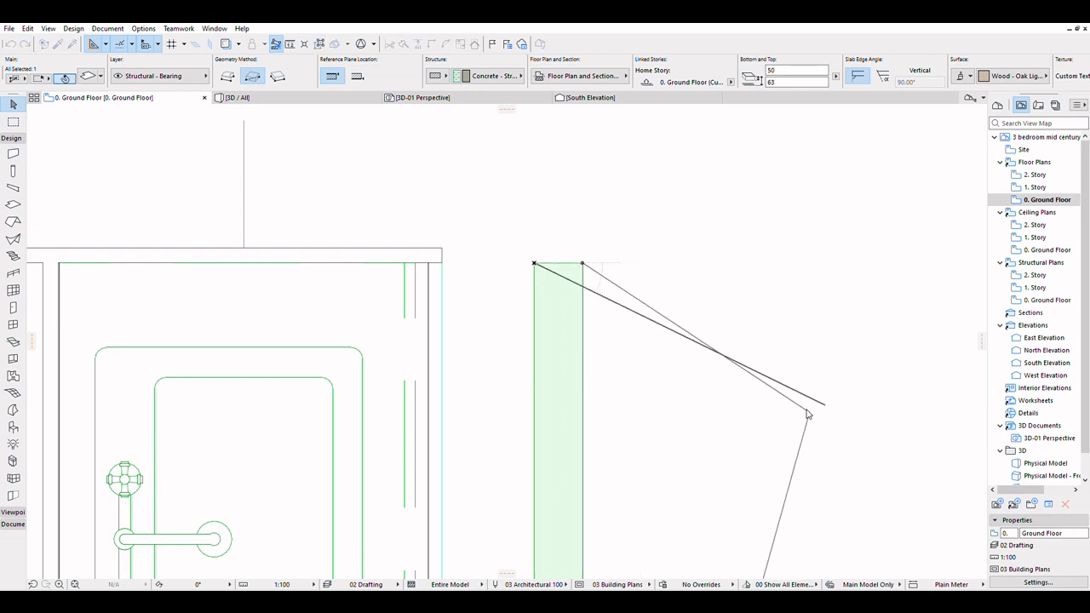
key("Escape")
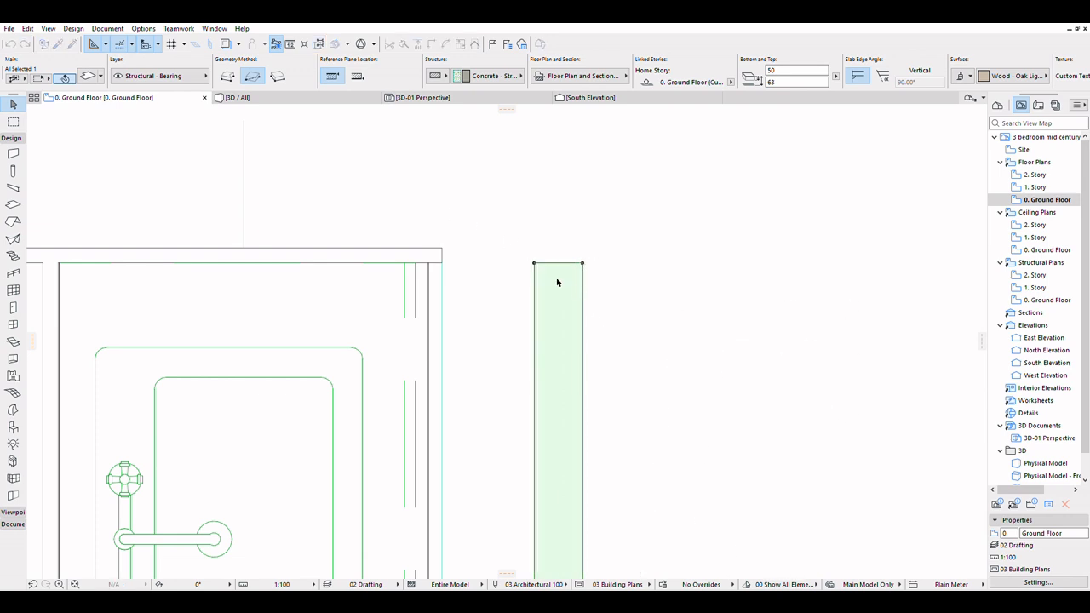
scroll(544, 271, "up", 3)
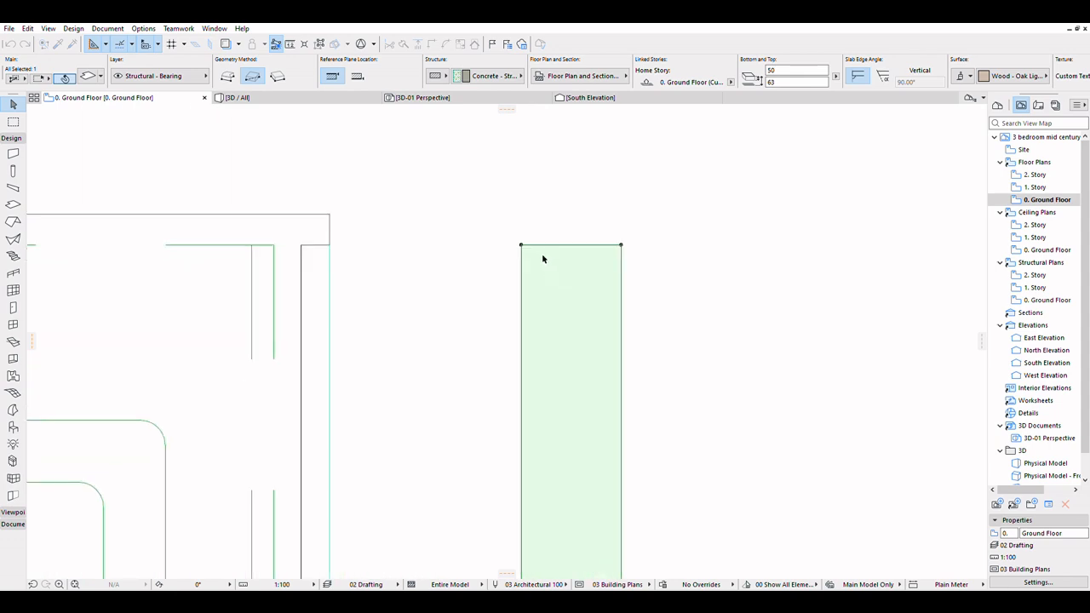
scroll(585, 328, "down", 5)
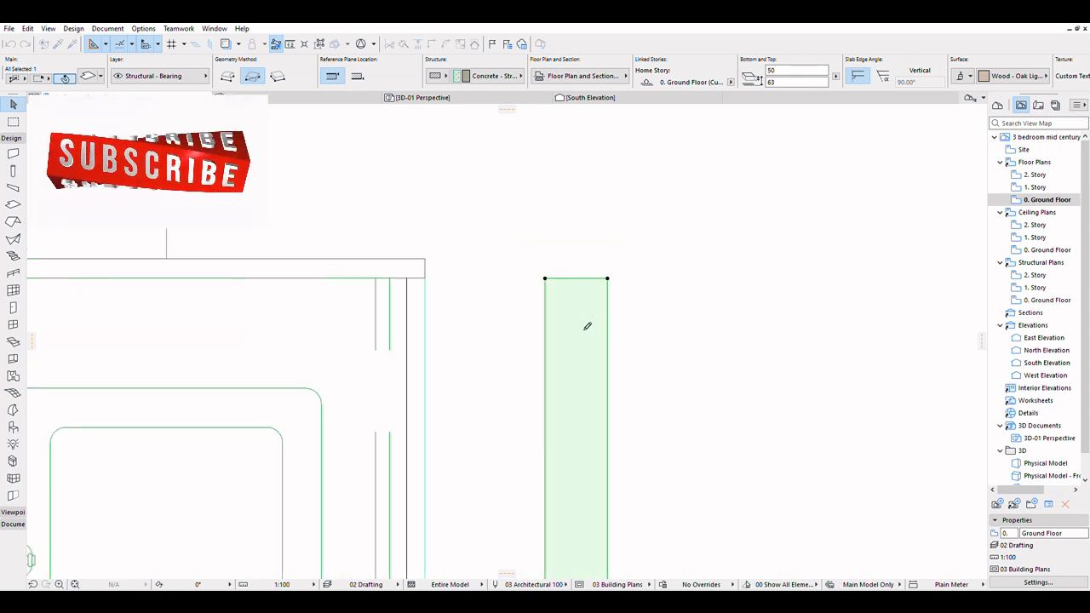
scroll(586, 535, "up", 5)
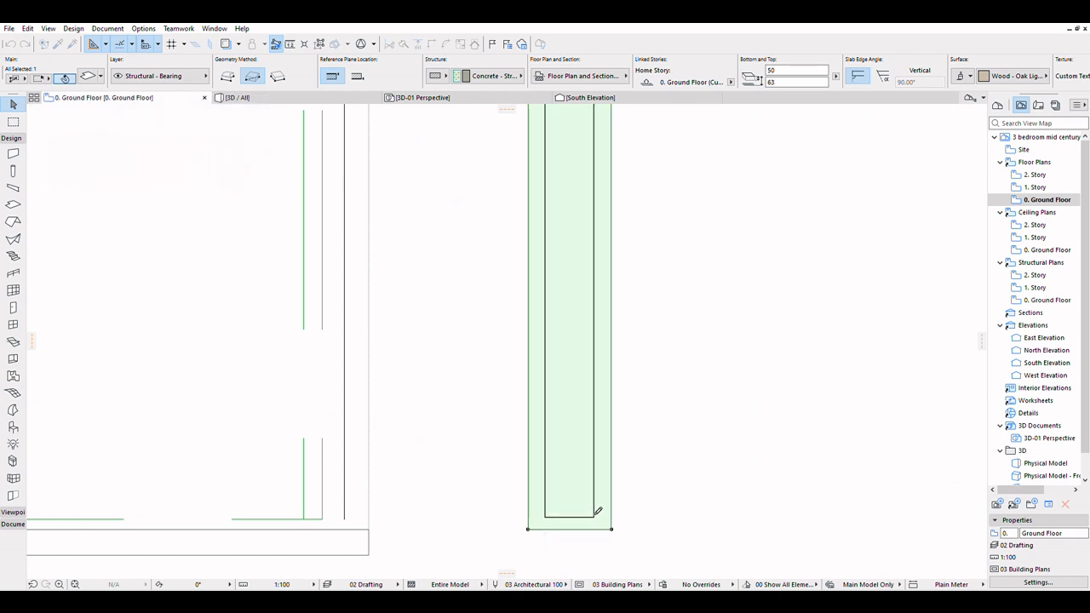
left_click(595, 516)
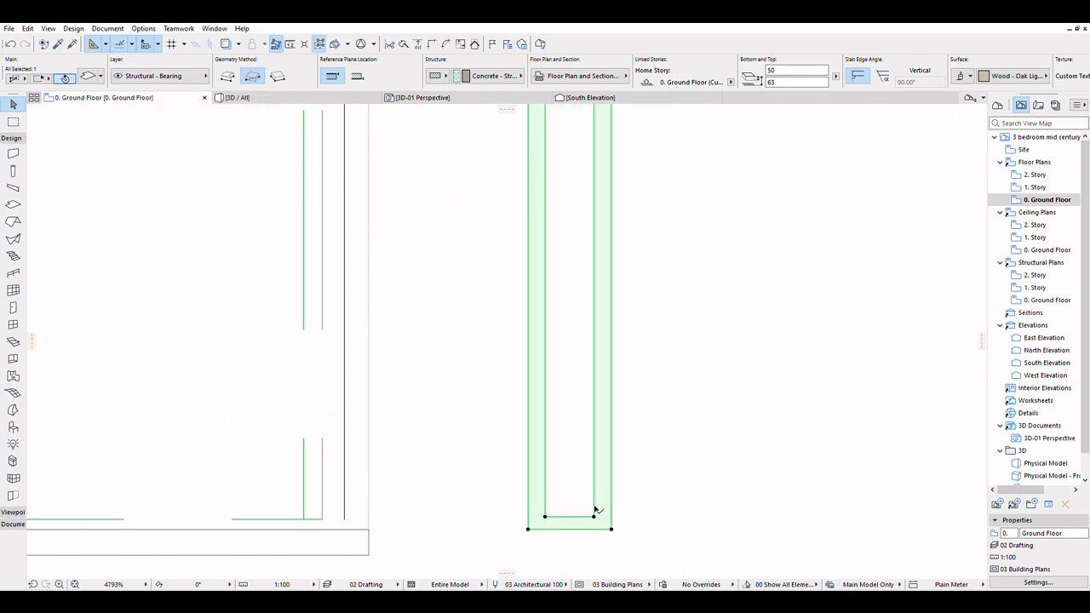
Draw a second slab filling the frame's hole from corner to corner, with level values of 50 and 63
left_click(12, 204)
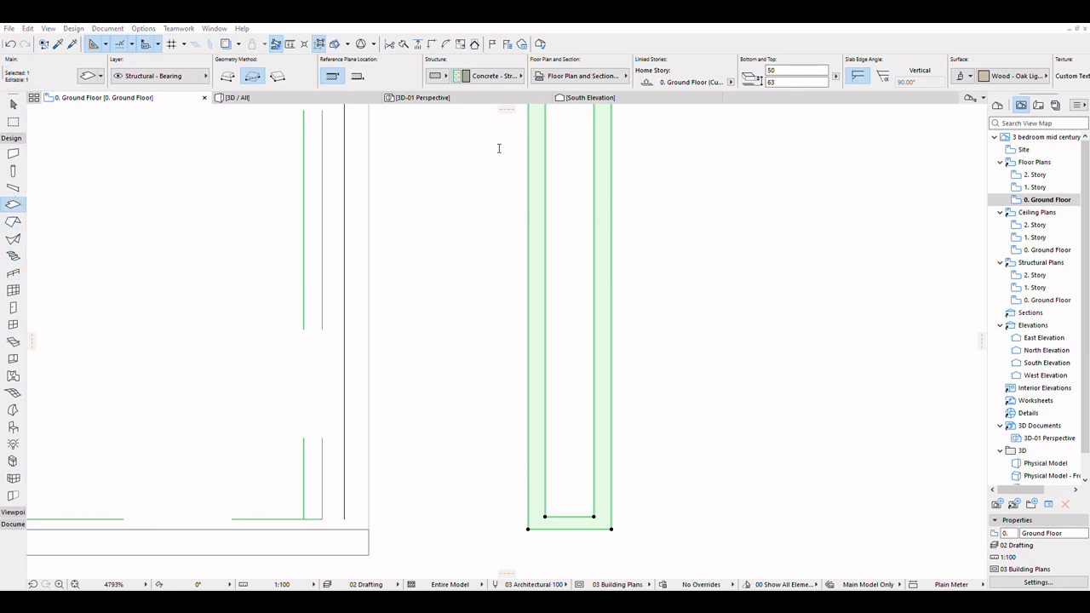
key("BackSpace")
key("BackSpace")
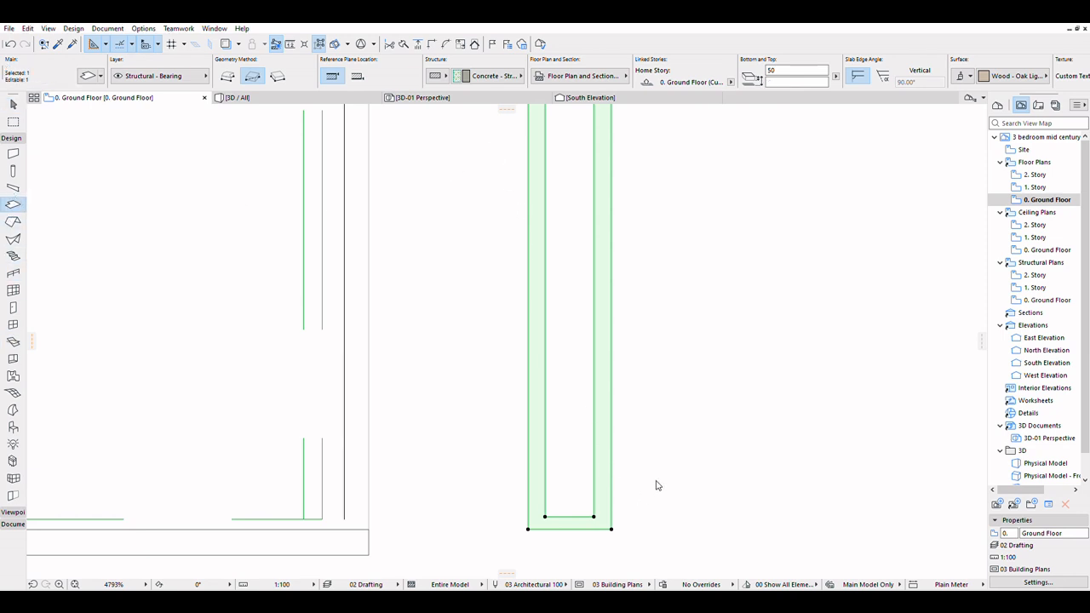
scroll(535, 494, "up", 2)
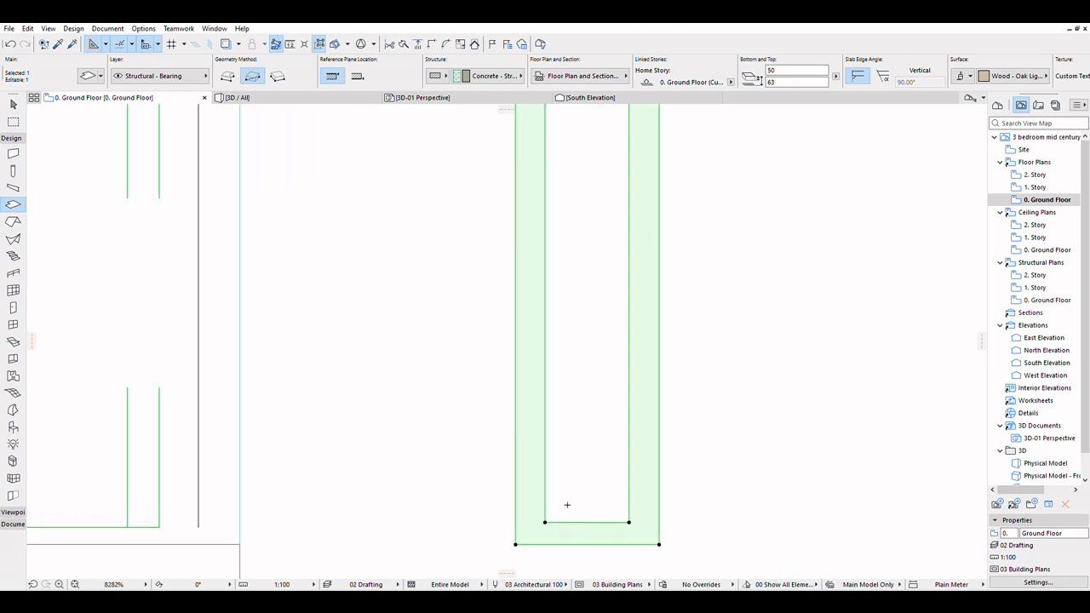
key("Escape")
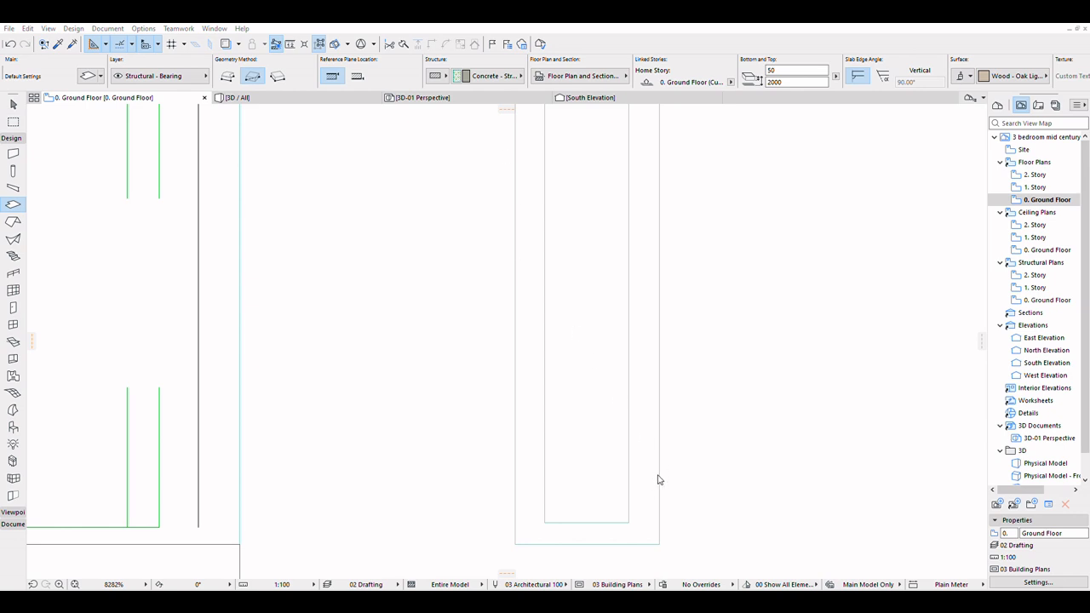
scroll(582, 516, "up", 4)
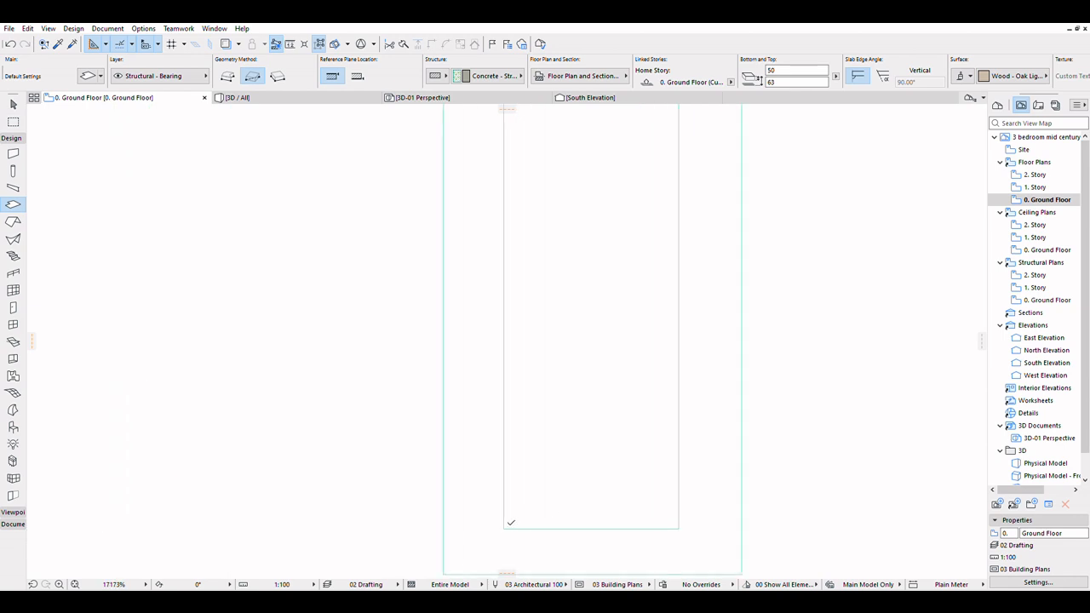
scroll(528, 509, "down", 6)
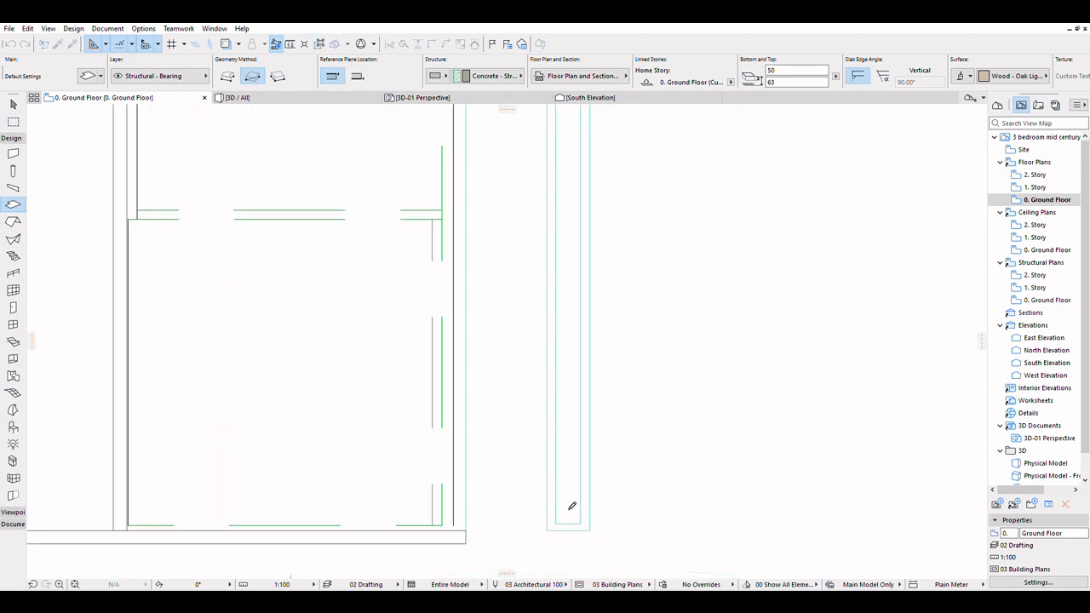
scroll(574, 142, "up", 5)
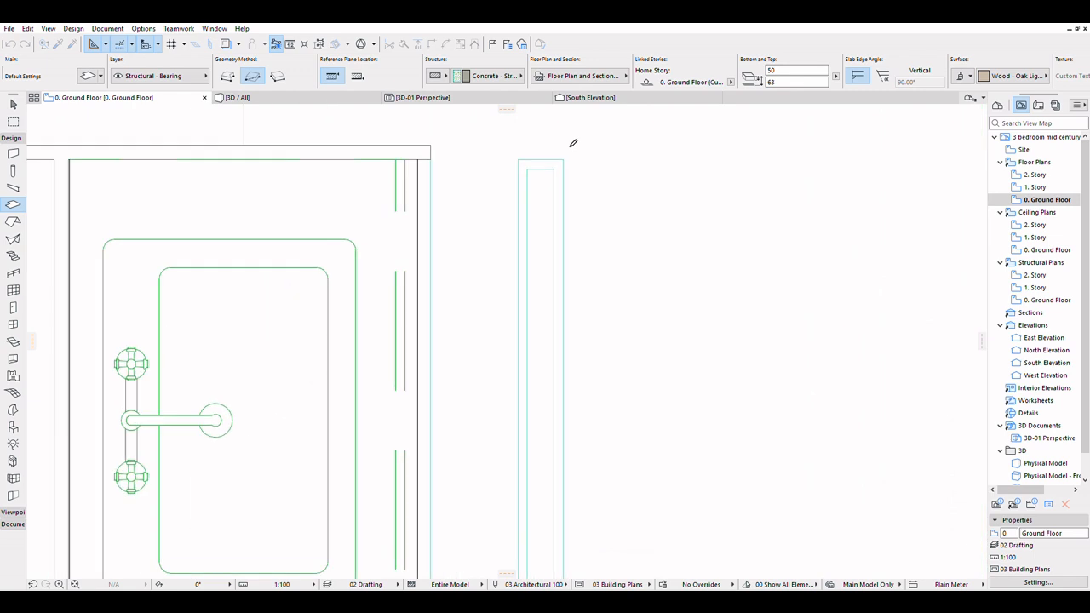
left_click(550, 186)
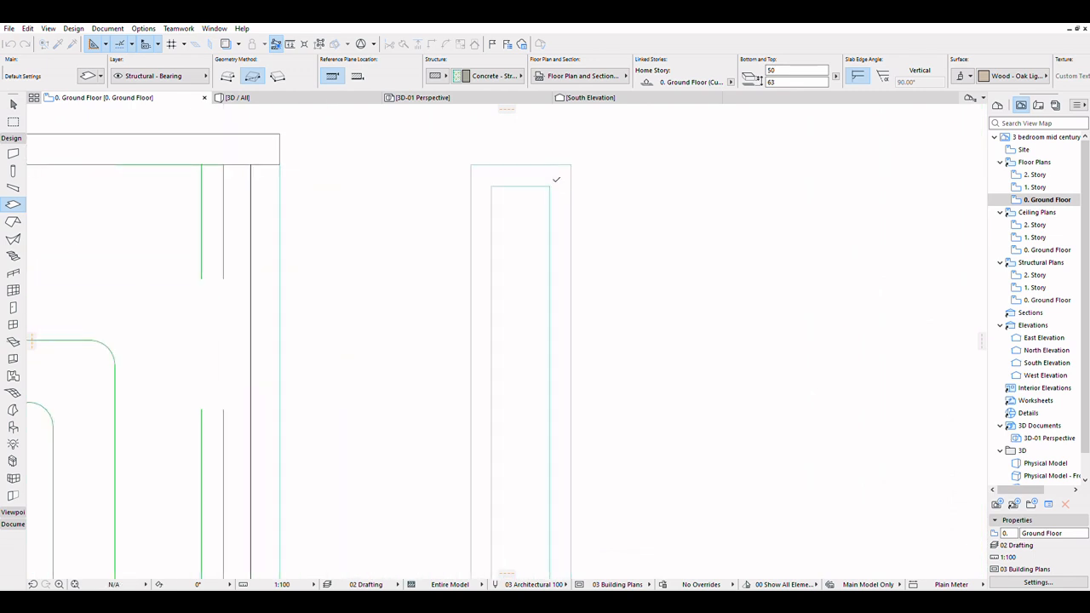
scroll(545, 170, "down", 4)
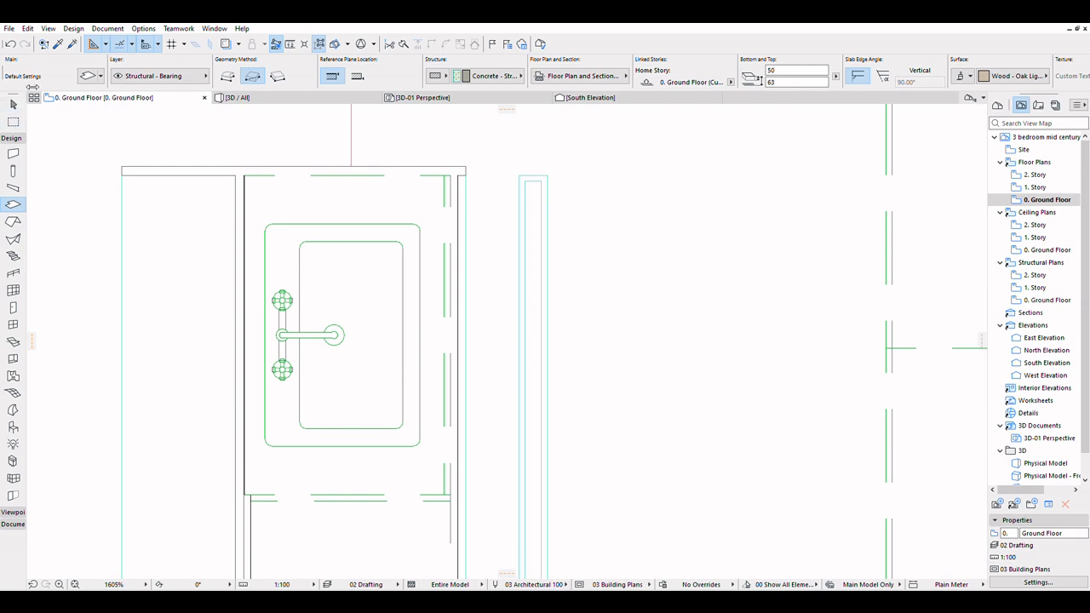
Open the 3D view and select the inner slab within the wooden frame beside the kitchen island
left_click(257, 96)
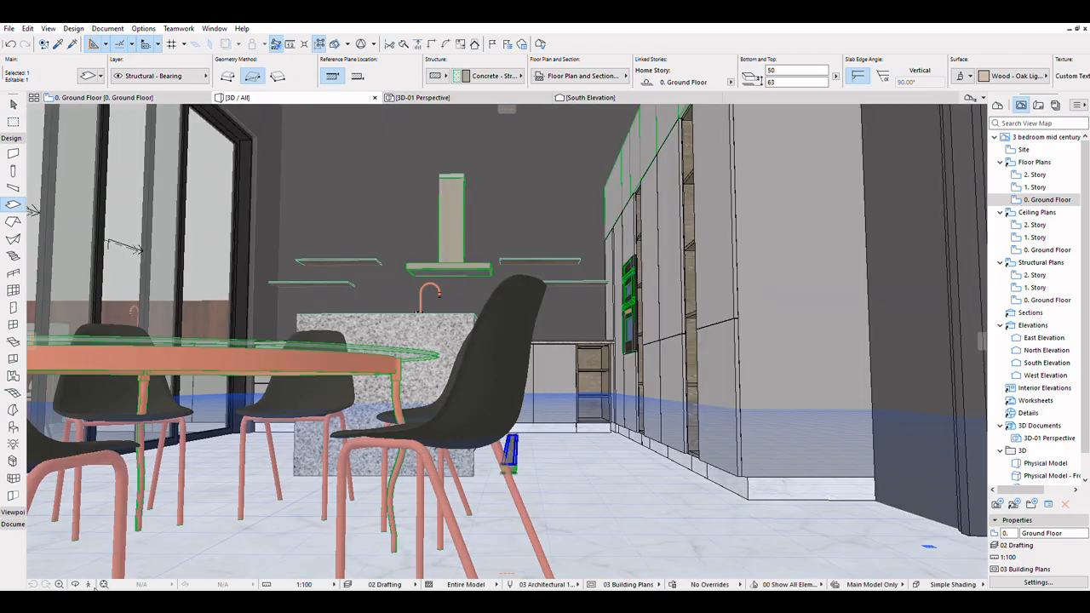
left_click(76, 583)
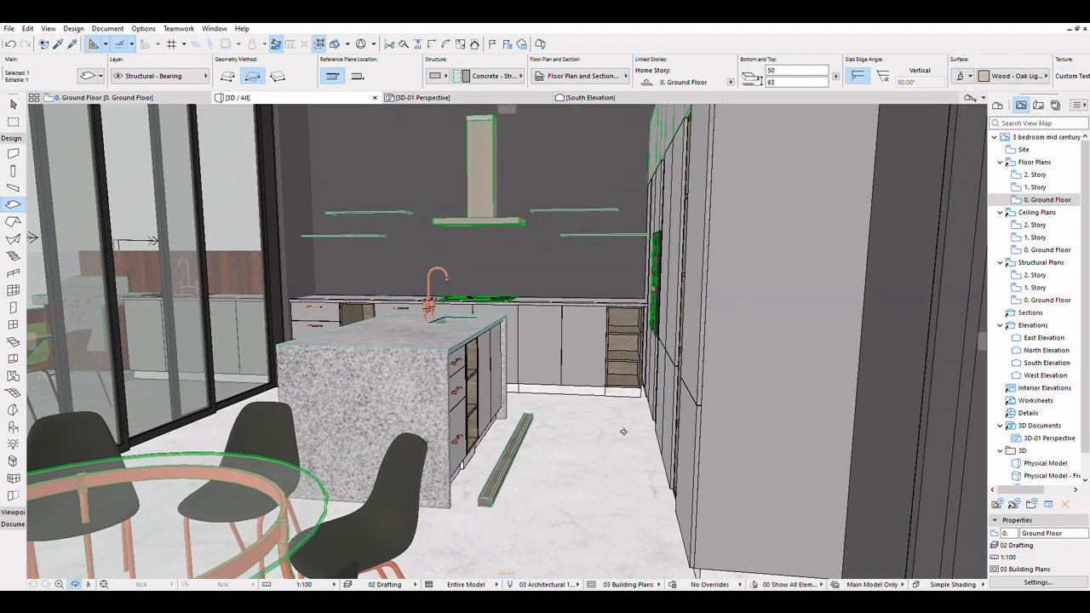
scroll(488, 492, "down", 3)
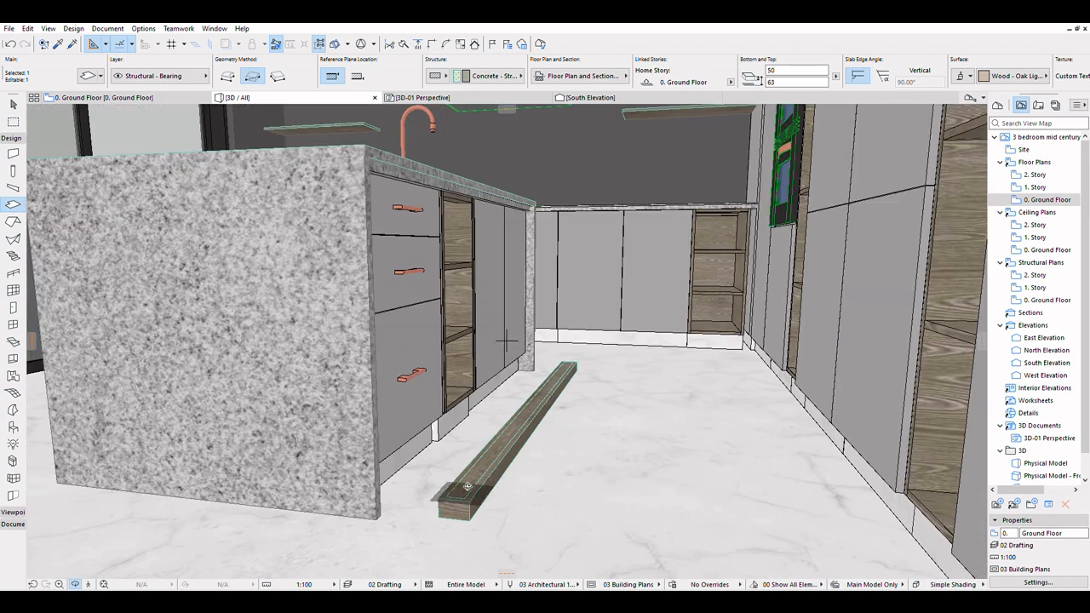
scroll(452, 445, "up", 7)
scroll(452, 445, "down", 5)
scroll(451, 454, "up", 4)
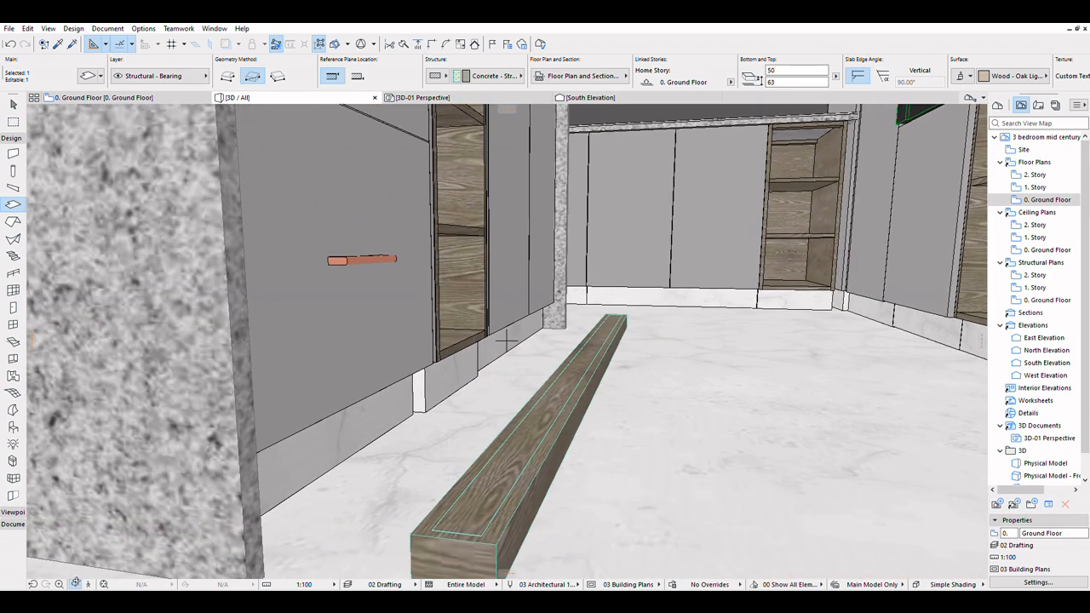
left_click(76, 584)
left_click(13, 104)
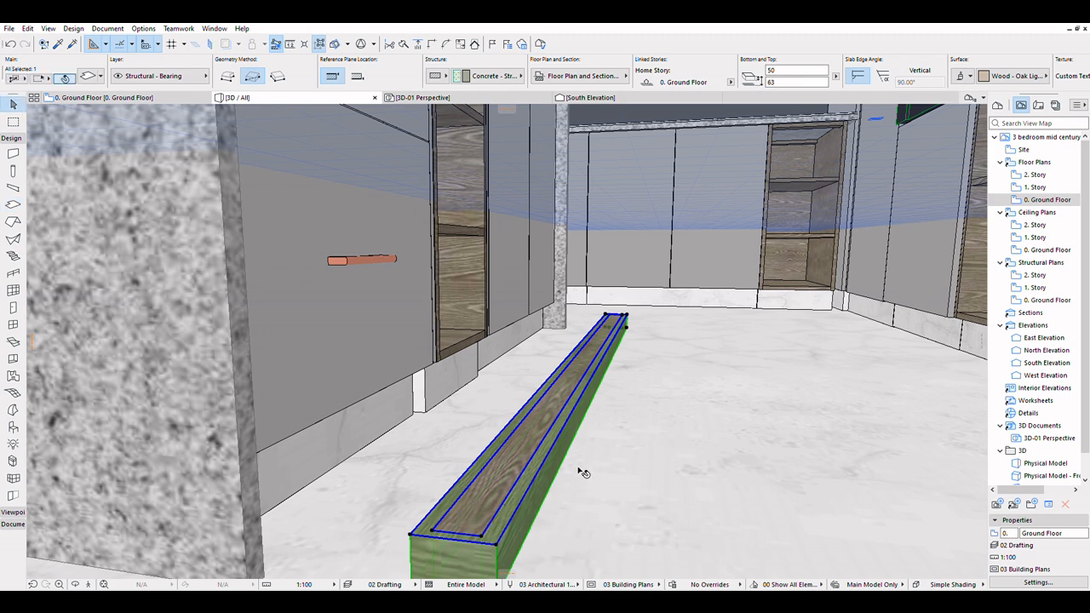
left_click(497, 489)
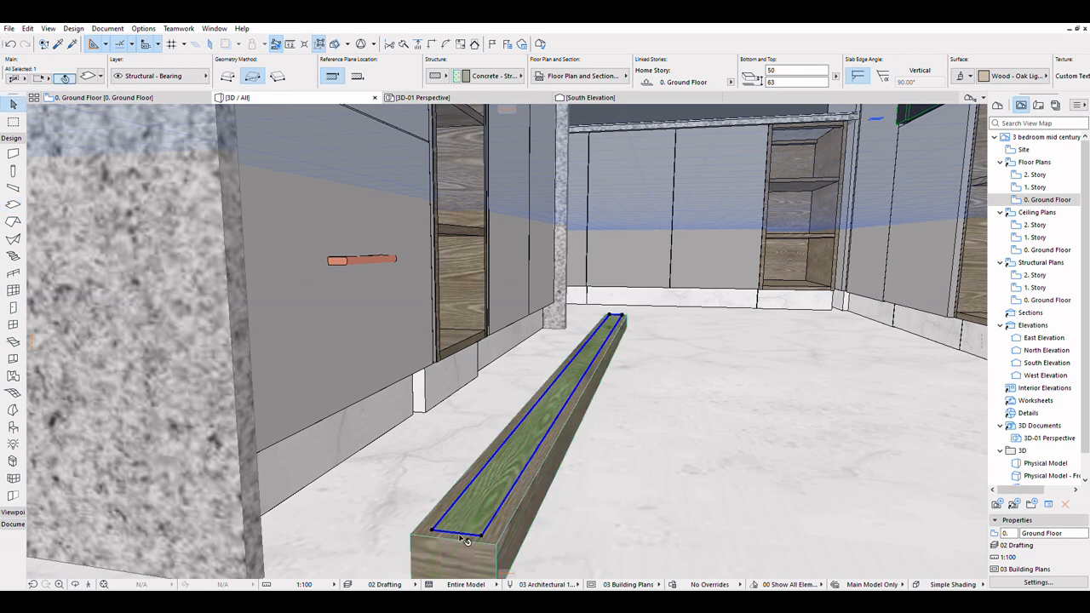
Move the inner slab vertically down inside the frame, bringing its levels to 13 and 26
scroll(464, 528, "down", 5)
scroll(468, 426, "up", 4)
scroll(419, 364, "up", 3)
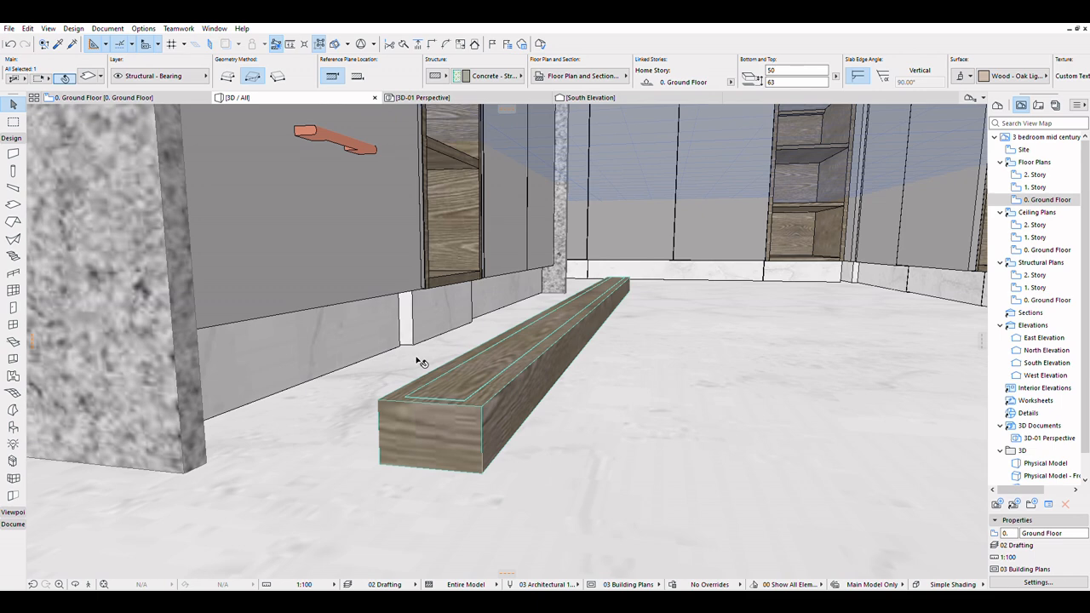
scroll(419, 365, "up", 1)
left_click(405, 392)
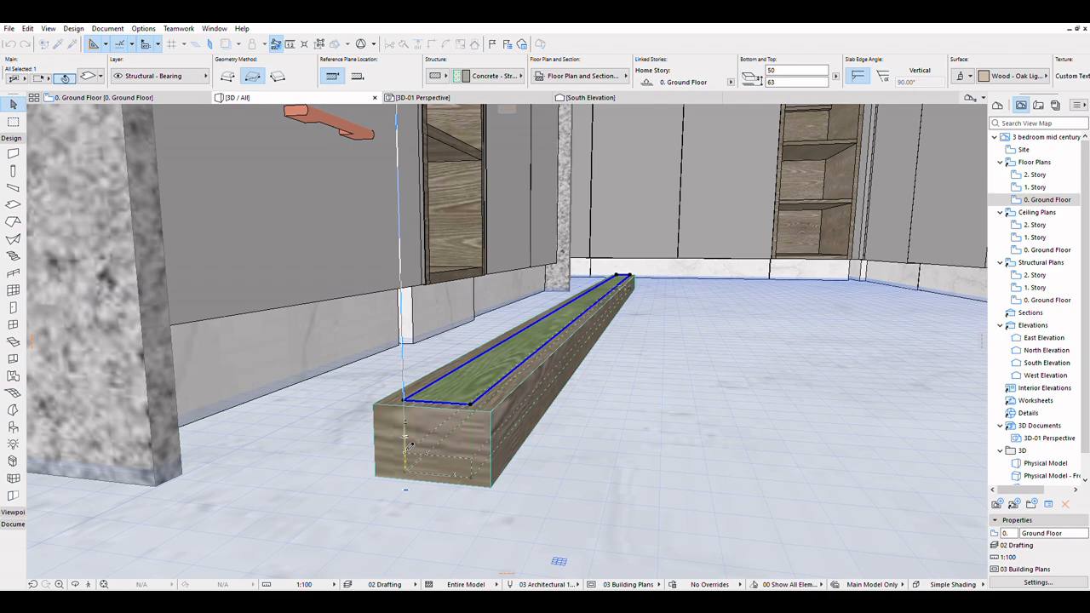
left_click(406, 451)
scroll(584, 520, "down", 3)
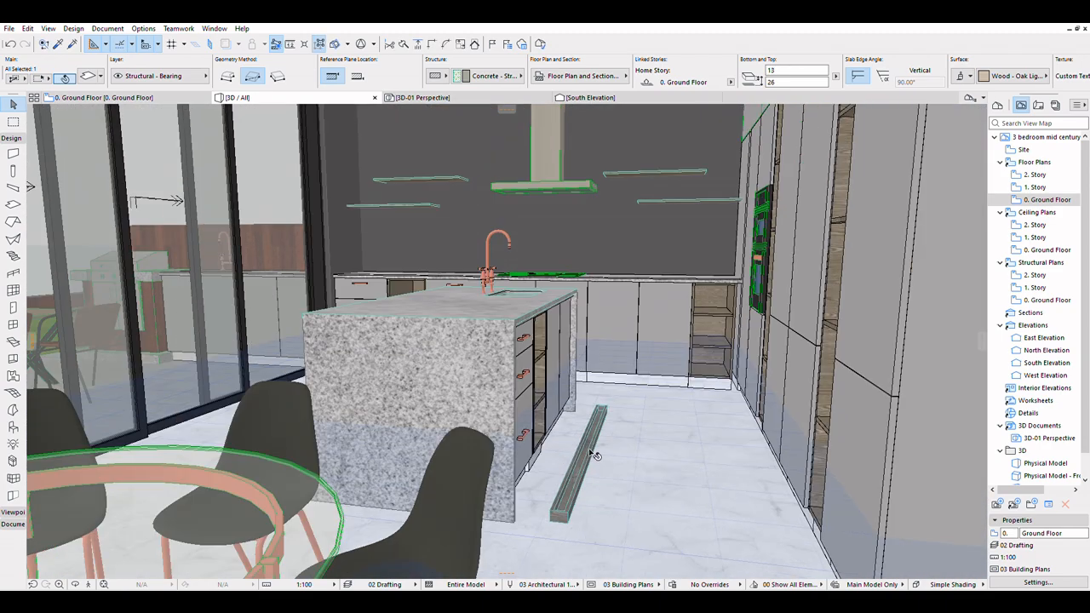
scroll(591, 453, "up", 2)
scroll(542, 477, "up", 3)
scroll(546, 452, "down", 2)
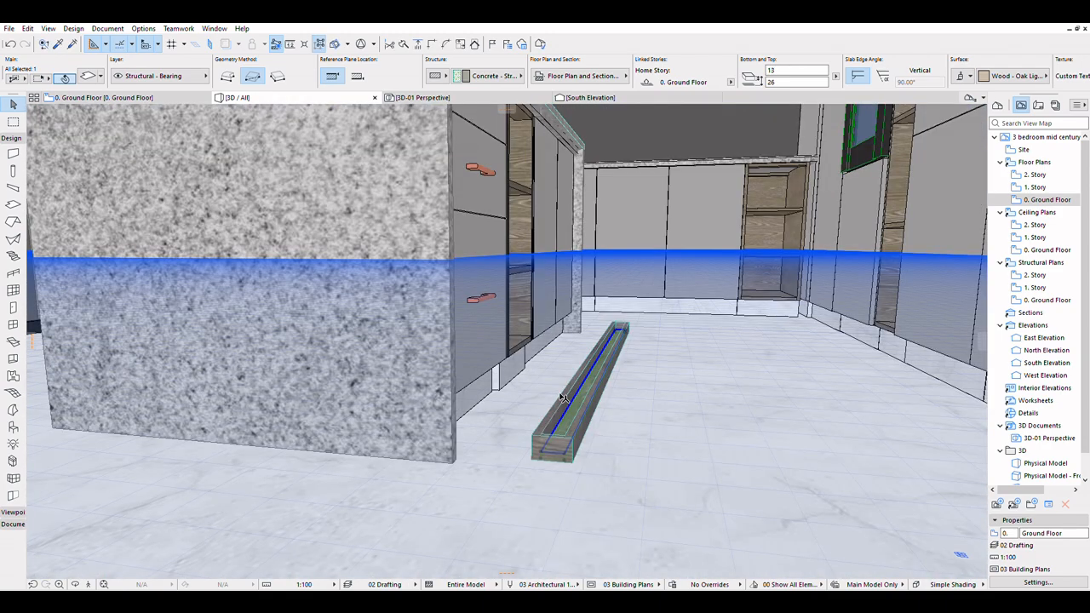
scroll(561, 396, "up", 1)
scroll(563, 397, "up", 1)
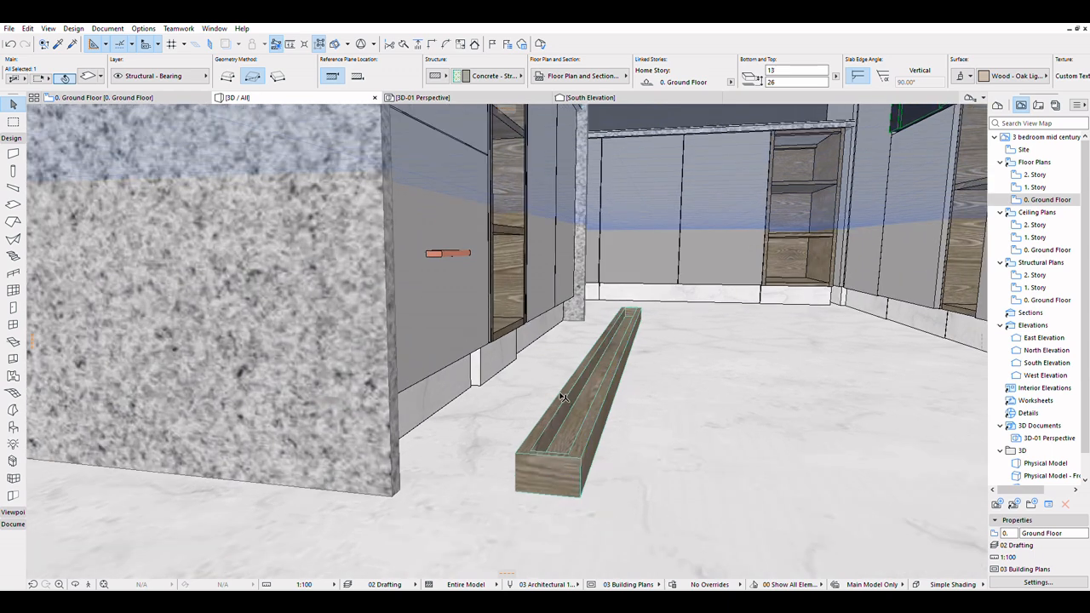
Set the surface of the recessed inner slab to Glass - Lamp and clear the selection
left_click(89, 72)
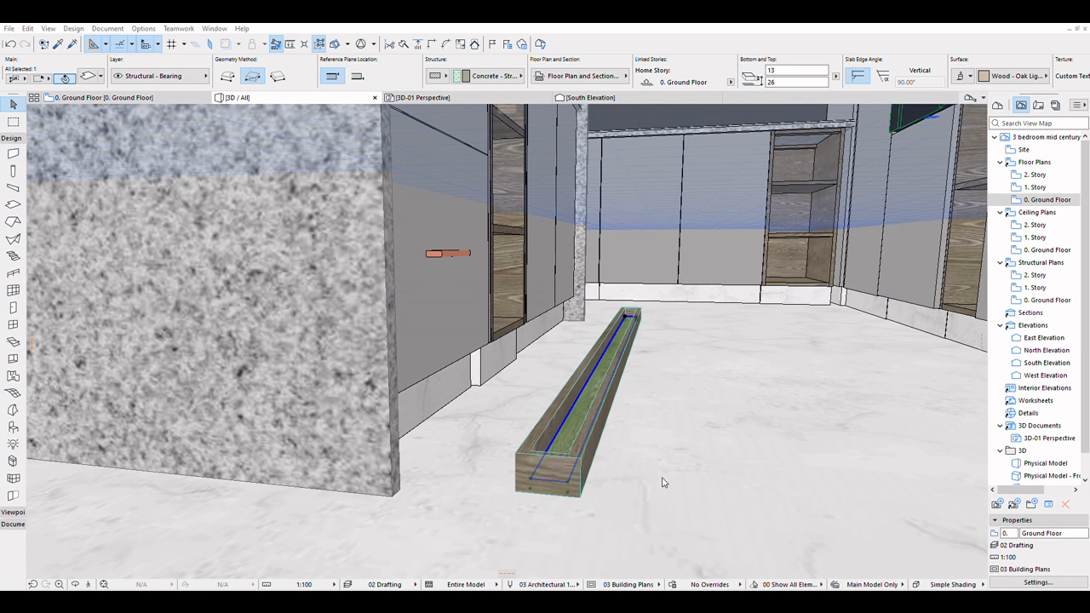
scroll(608, 413, "down", 5)
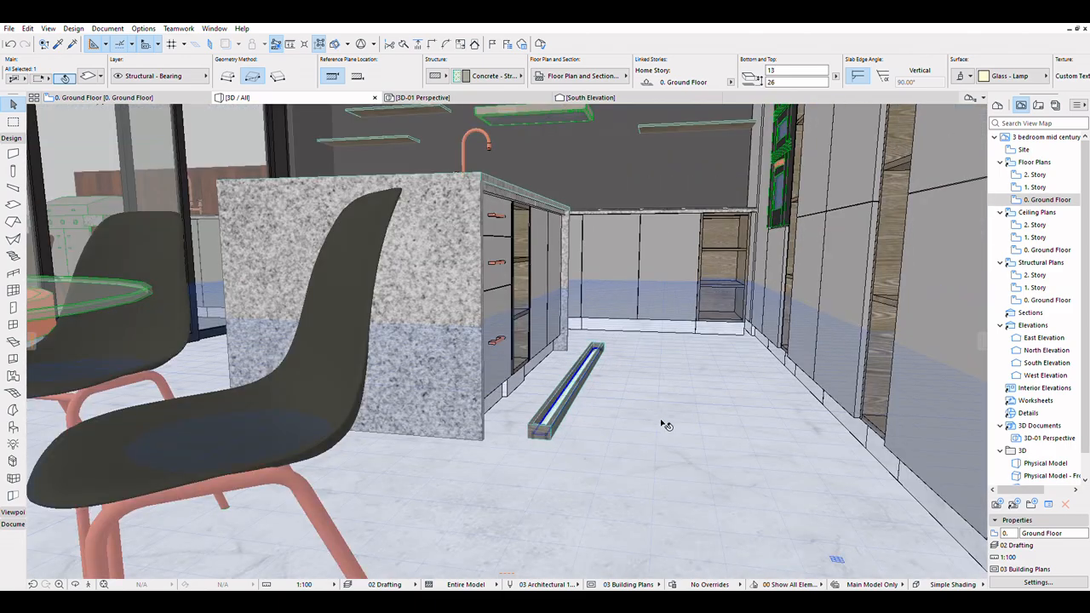
scroll(665, 424, "down", 10)
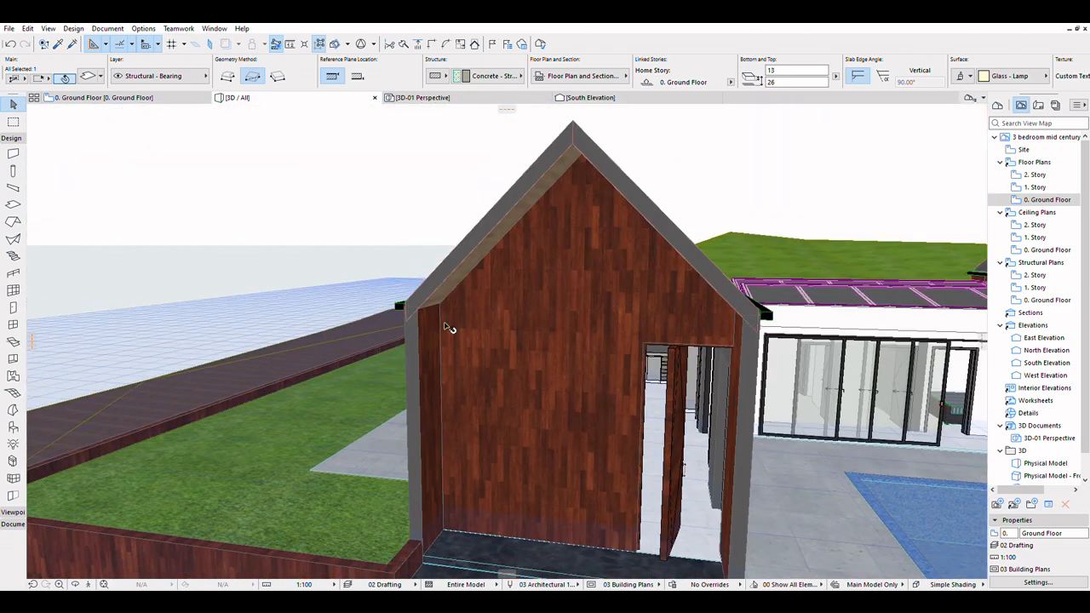
left_click(254, 212)
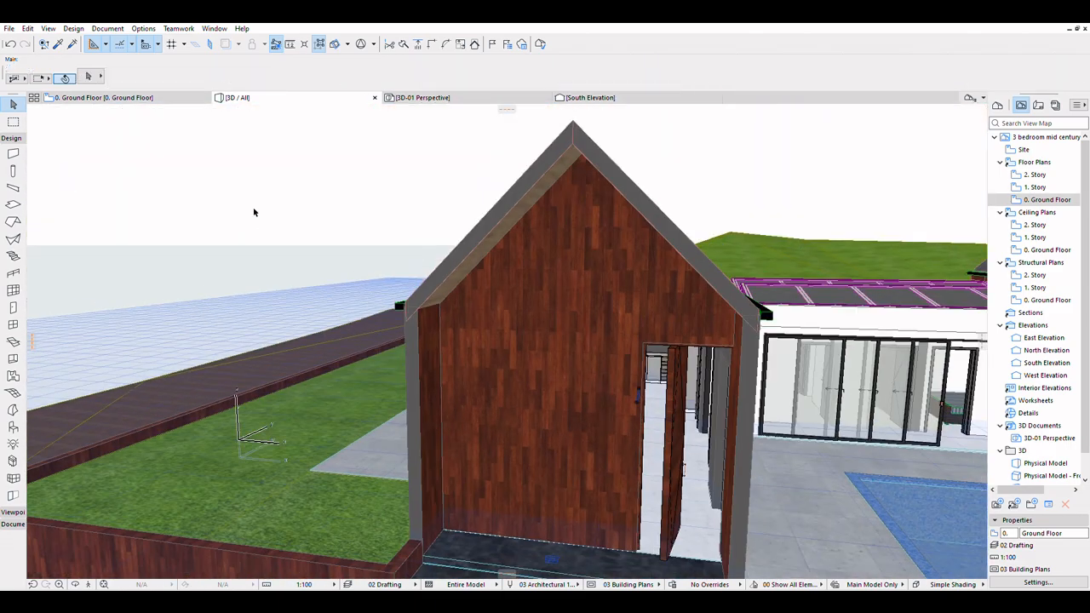
scroll(652, 375, "up", 15)
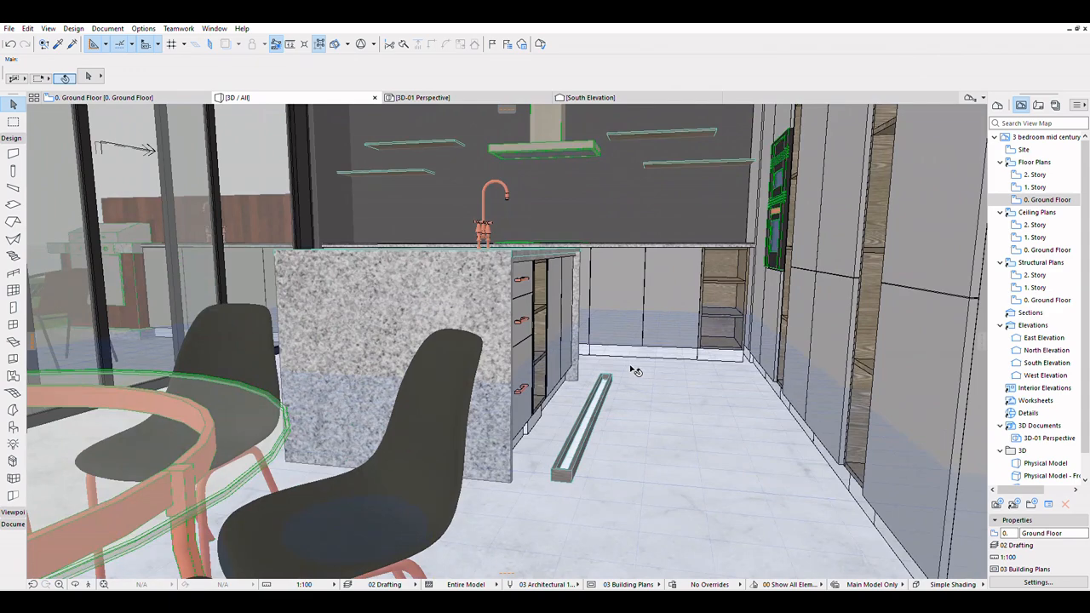
scroll(585, 392, "up", 5)
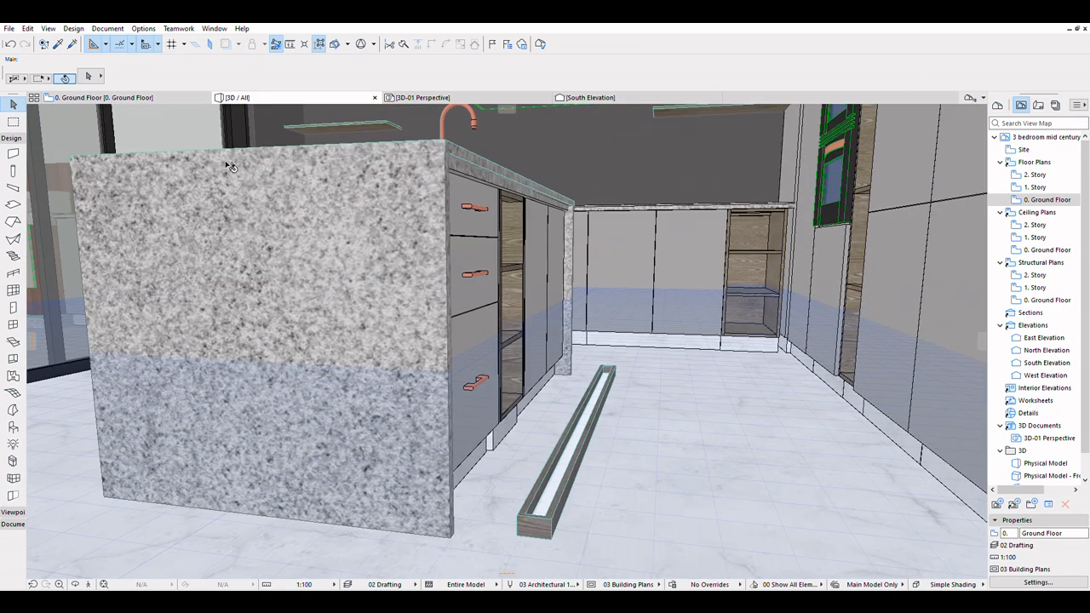
In the ground floor plan, draw another oak slab filling the frame's hole, 50 thick at level 80, and return to the 3D view
left_click(127, 97)
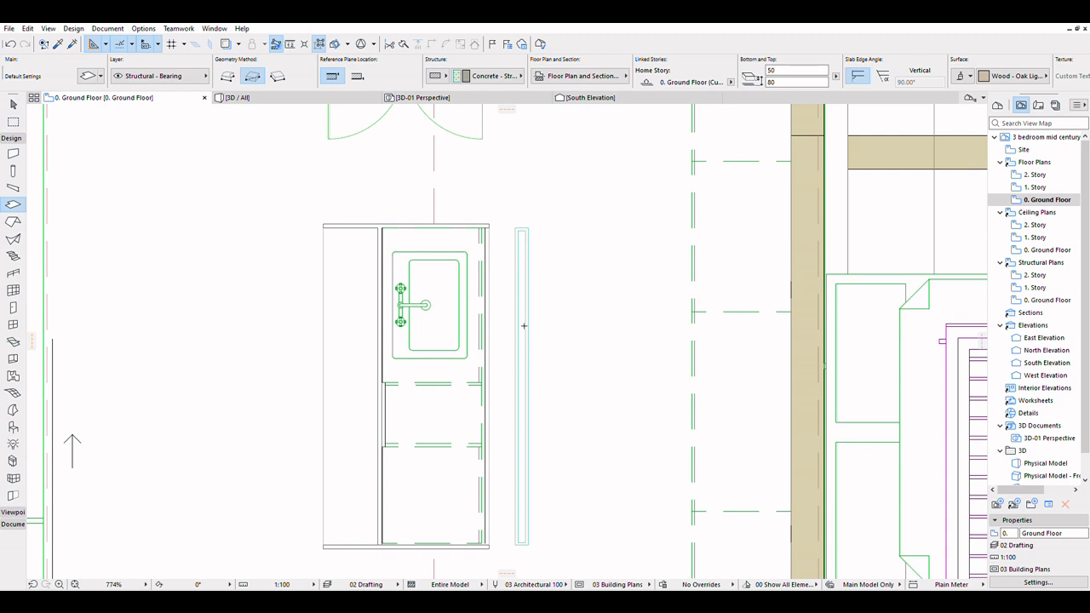
scroll(520, 239, "up", 8)
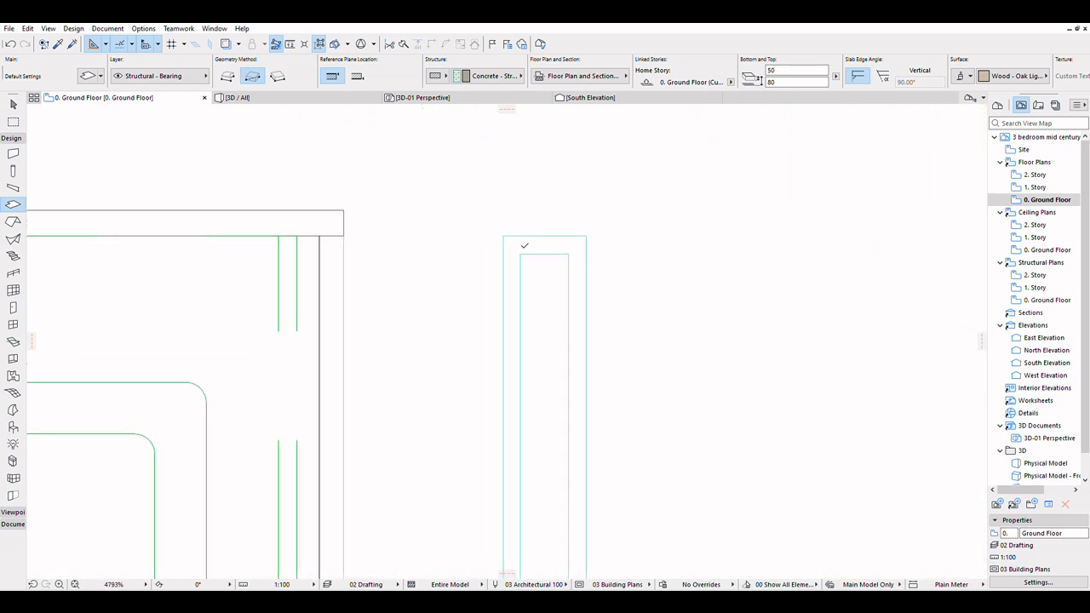
scroll(522, 249, "down", 8)
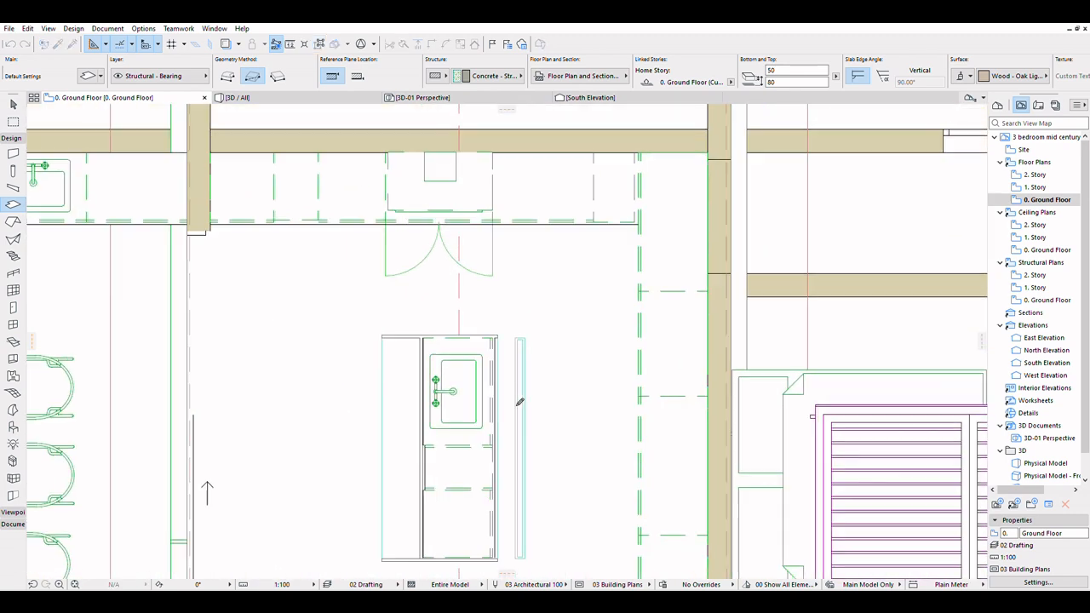
scroll(523, 558, "up", 6)
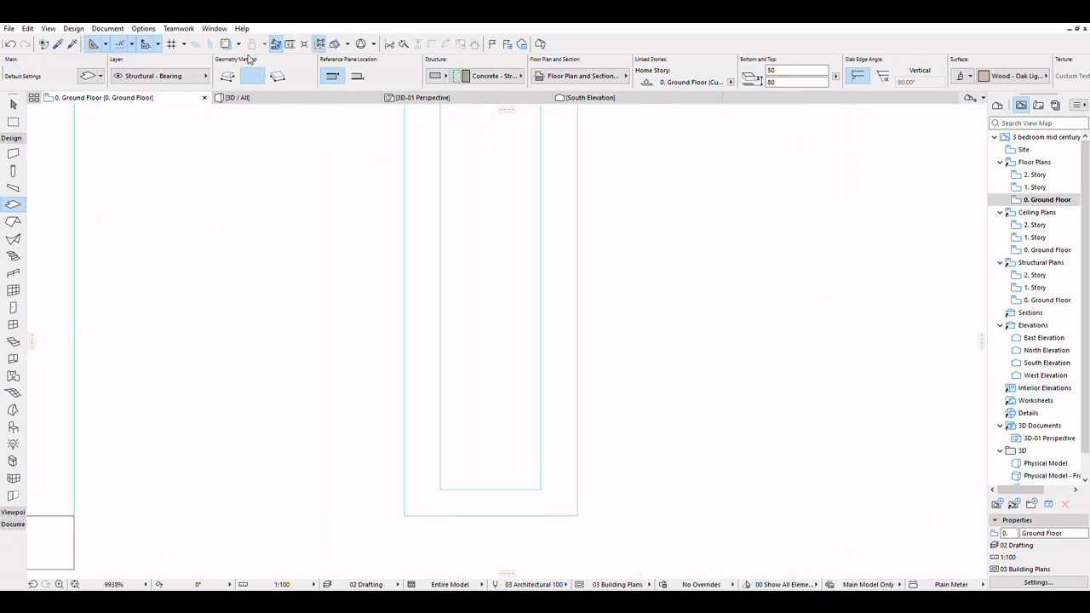
left_click(288, 97)
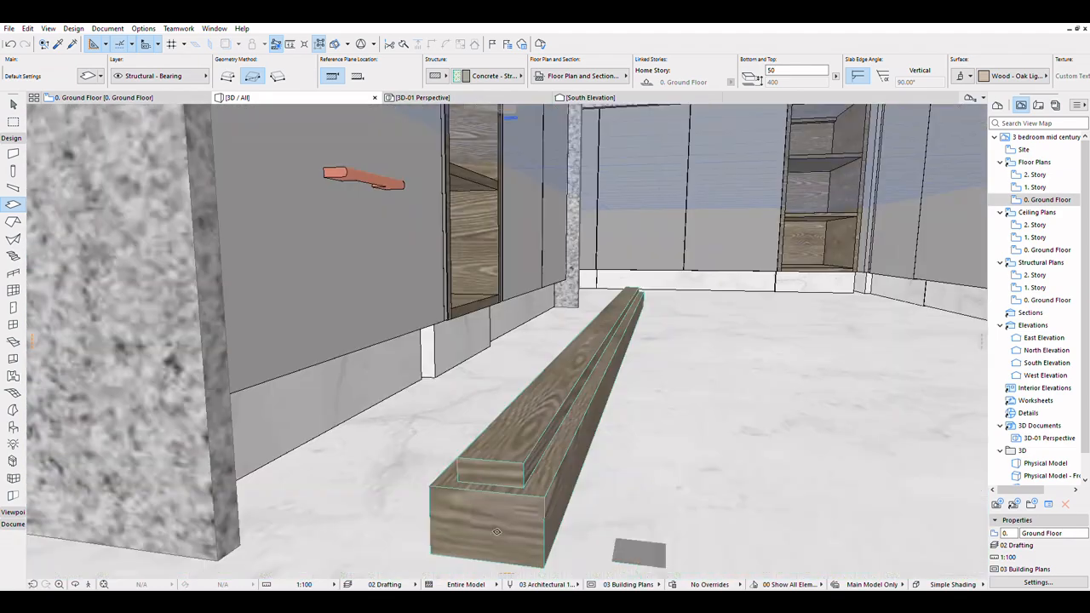
Reduce the new oak slab's thickness to 22 and lower it into the frame, flush with the frame's top at level 63
left_click(13, 102)
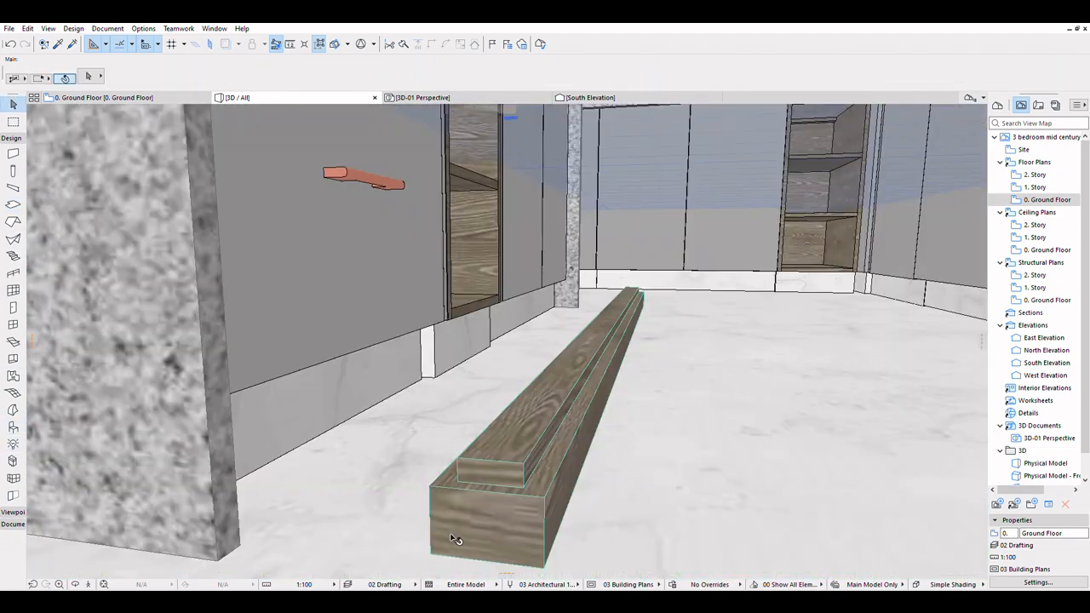
left_click(507, 473)
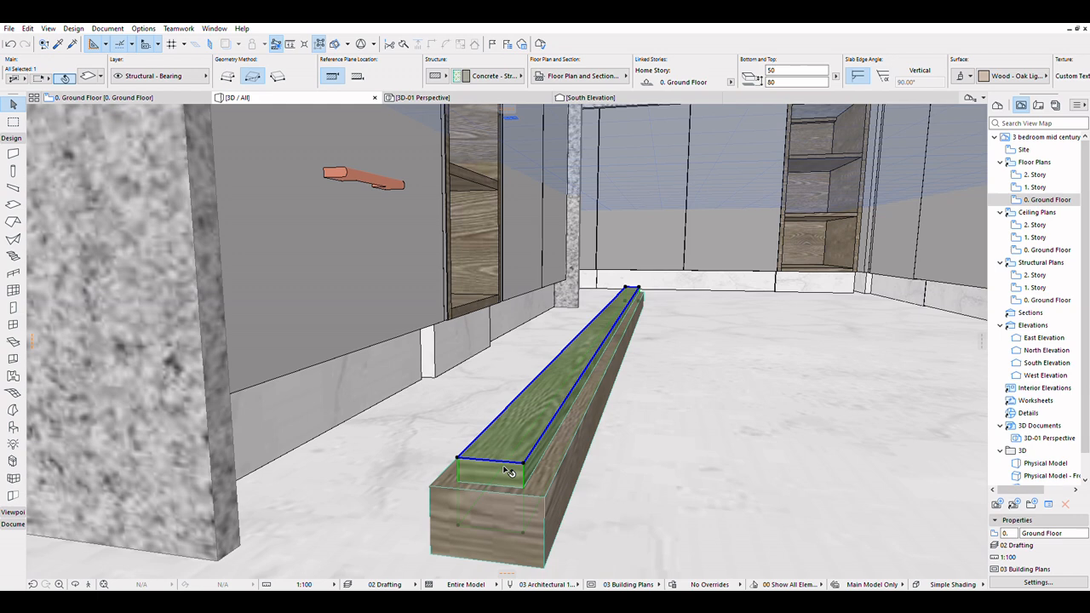
left_click(526, 527)
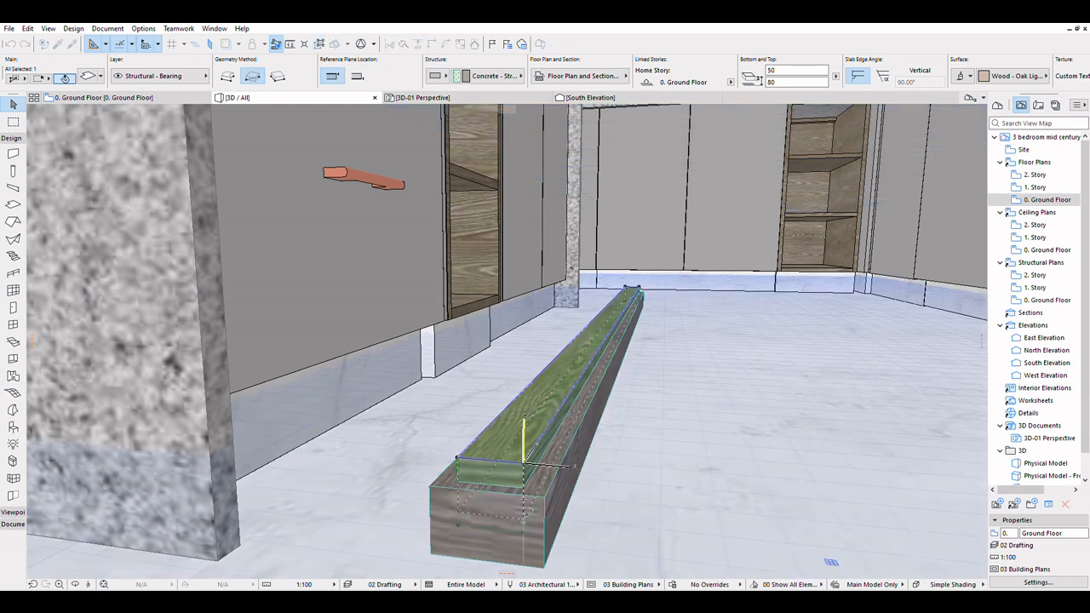
left_click(529, 482)
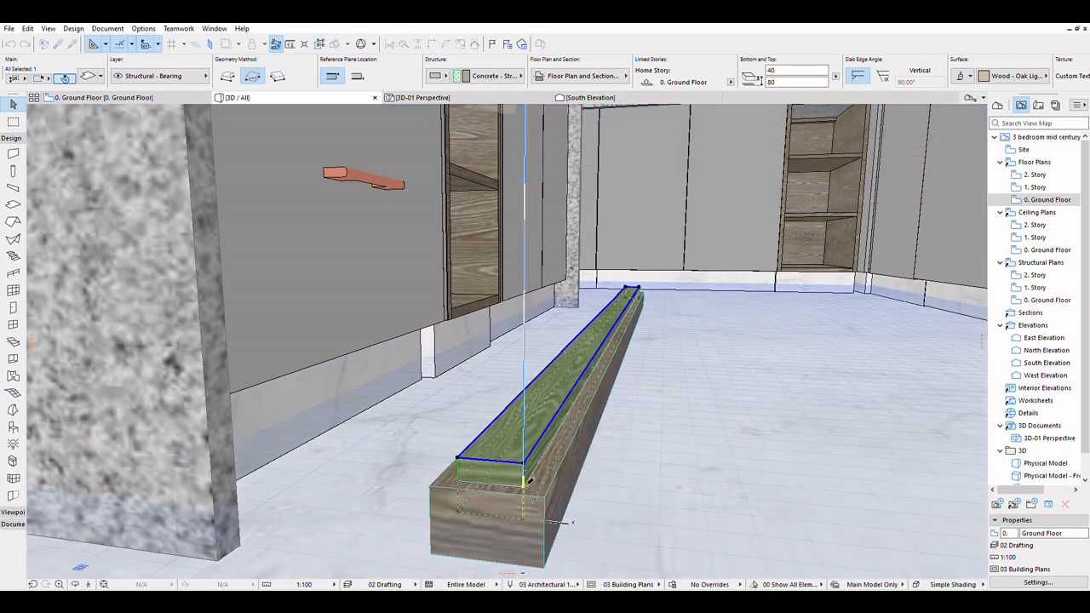
left_click(526, 481)
scroll(562, 462, "down", 6)
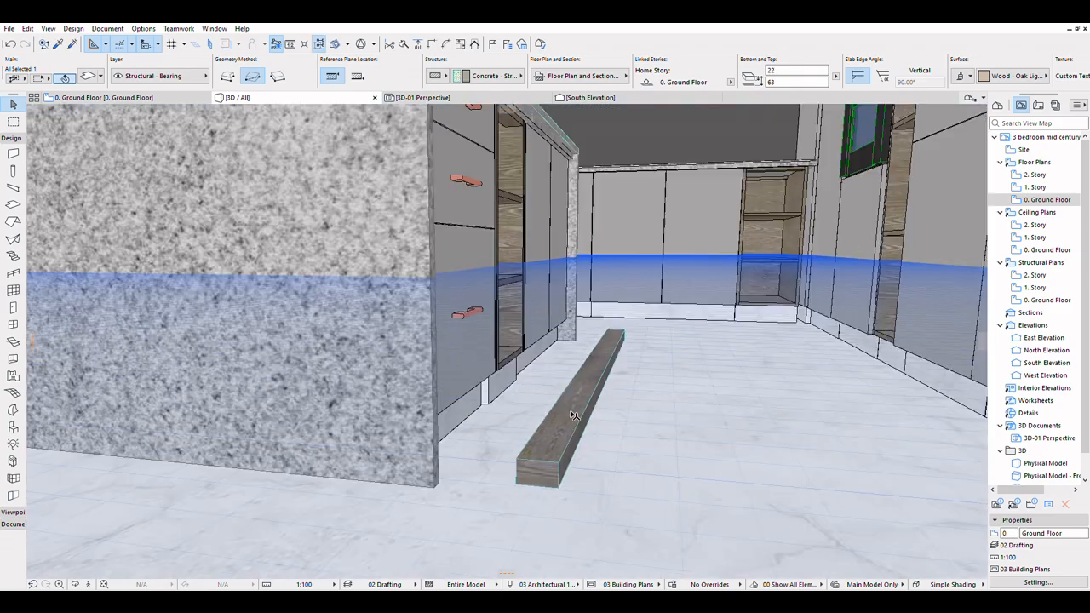
scroll(584, 400, "up", 2)
scroll(582, 400, "up", 3)
scroll(568, 412, "down", 2)
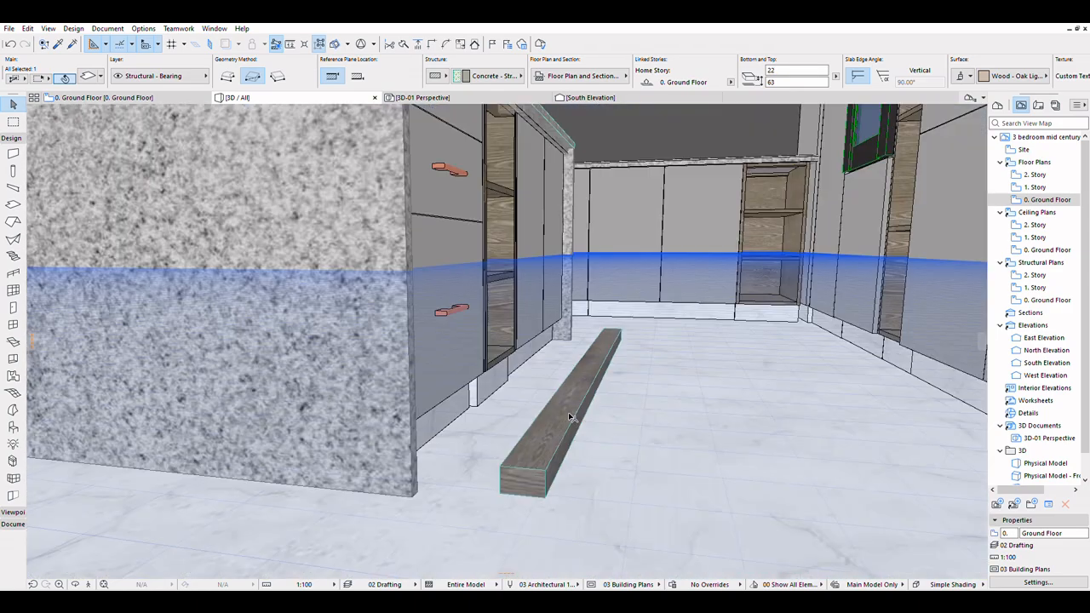
Select the oak inner slab together with the frame and raise both vertically to top level 278, leaving the glass slab on the floor
left_click(568, 412)
left_click(75, 583)
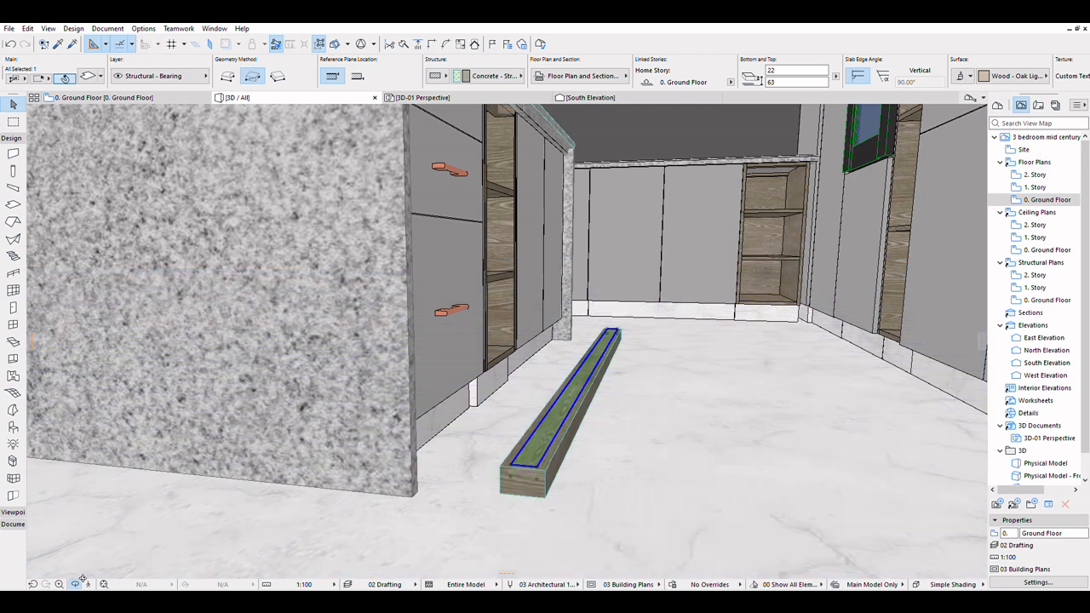
left_click_drag(540, 483, 527, 484)
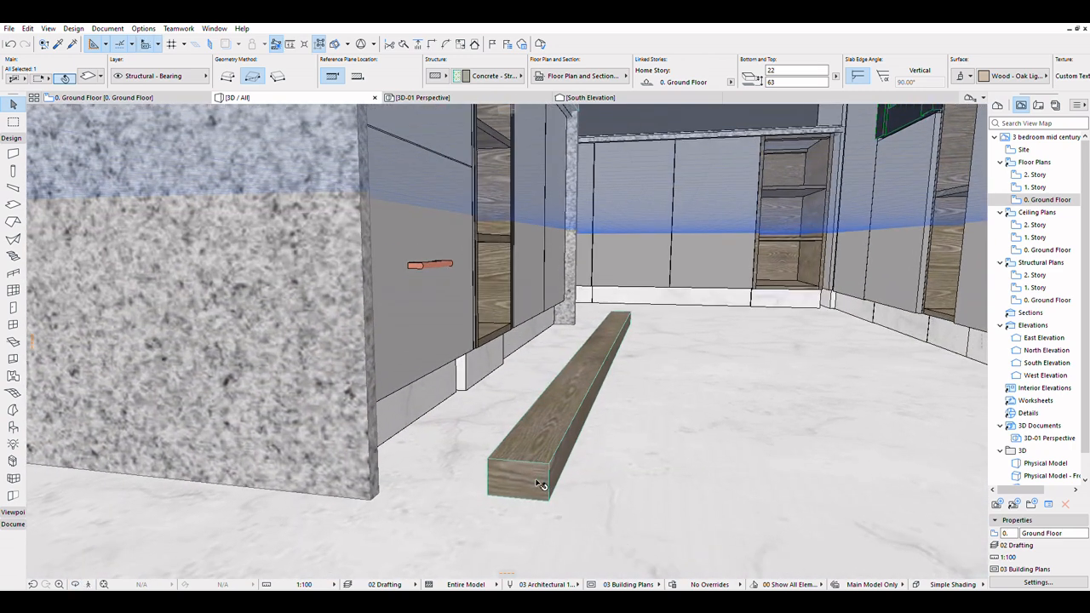
left_click(525, 482, "shift")
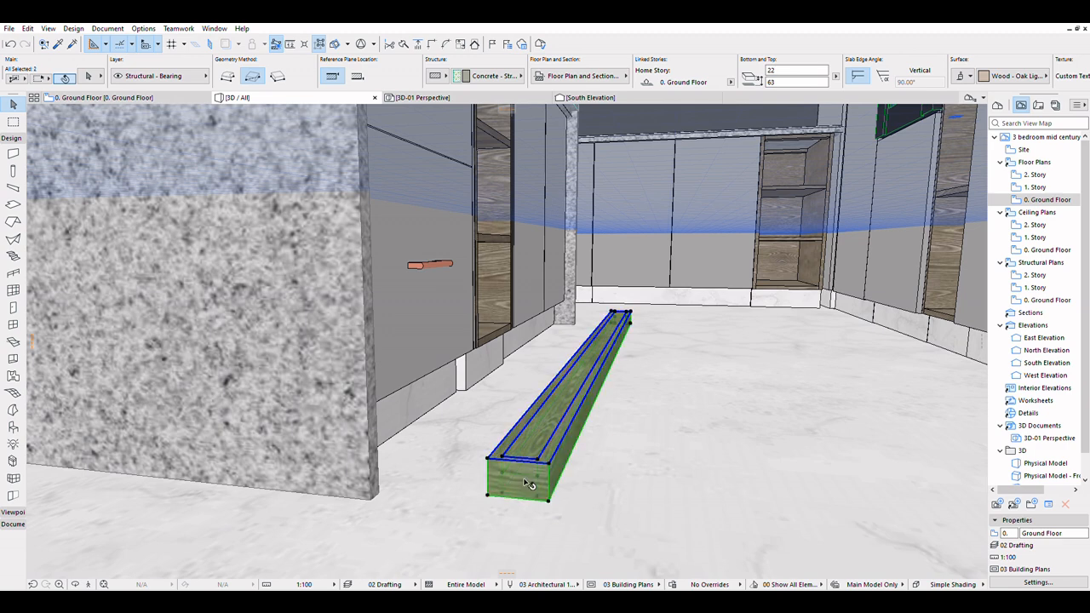
left_click_drag(552, 482, 554, 304)
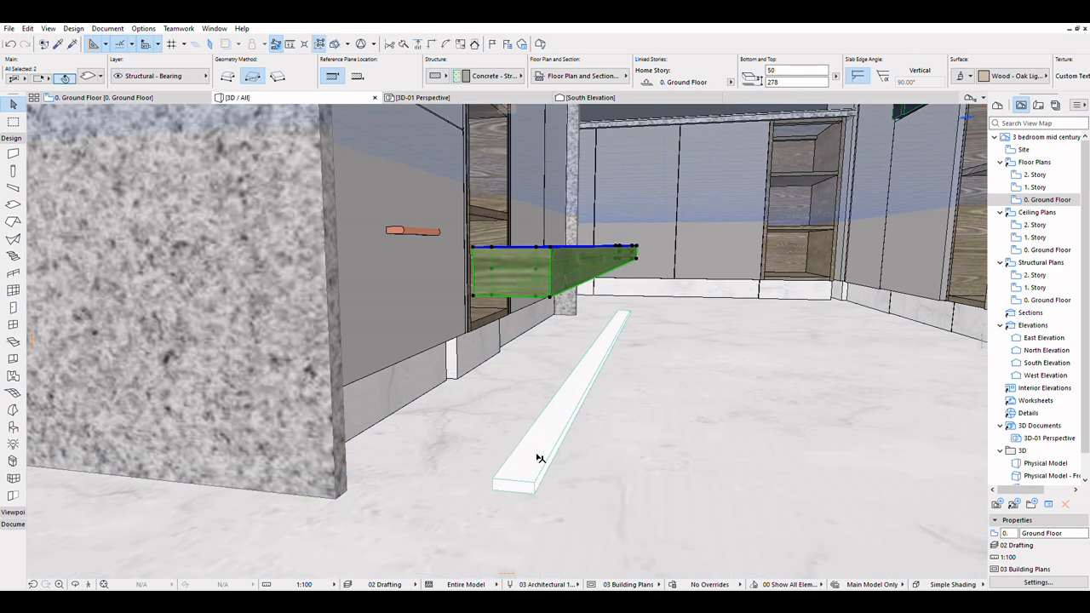
Select the glass slab on the floor and raise it vertically into the underside of the frame, to top level 243
scroll(535, 461, "up", 3)
scroll(548, 348, "up", 2)
scroll(629, 245, "up", 1)
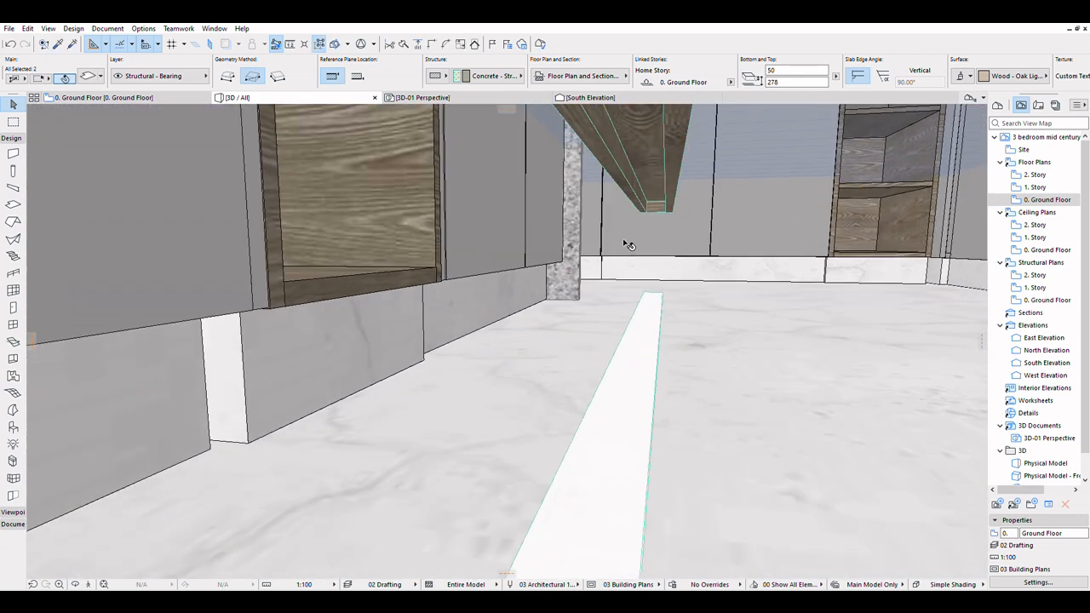
scroll(631, 251, "up", 3)
left_click(650, 364)
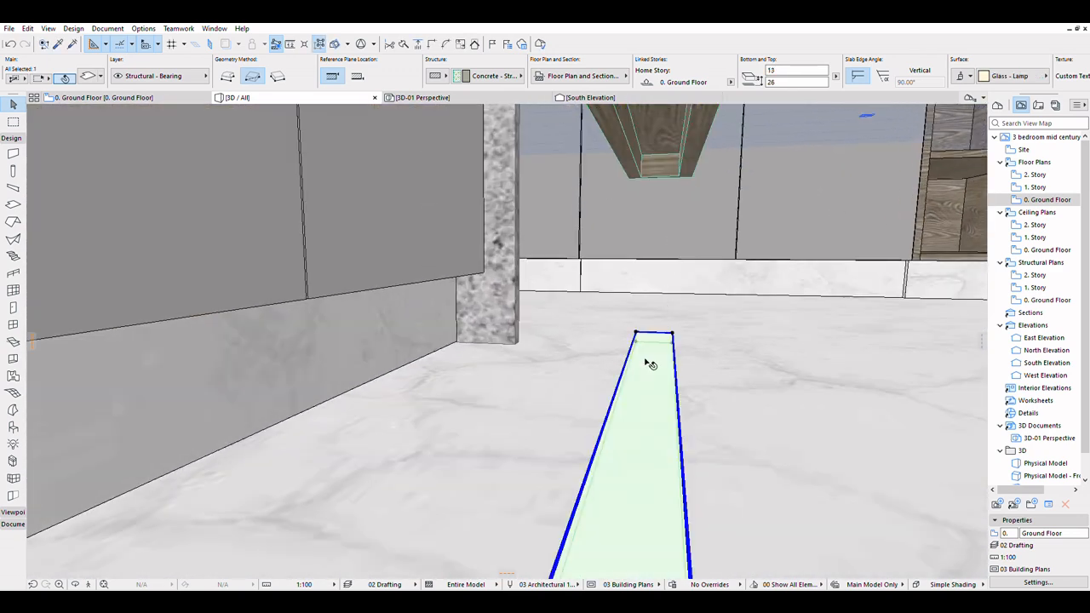
left_click_drag(650, 364, 656, 122)
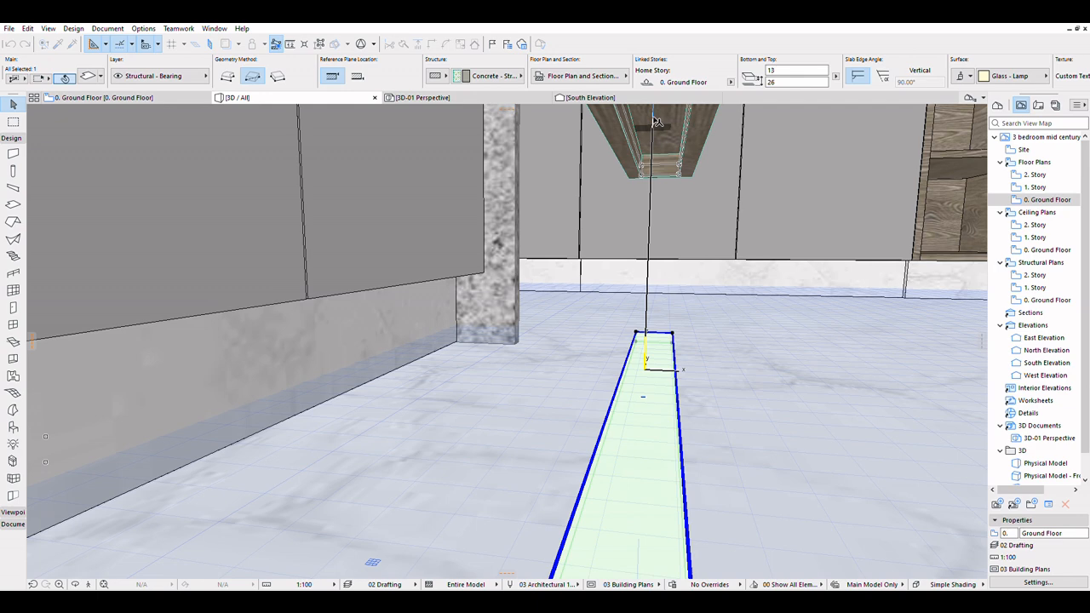
left_click(654, 119)
Add the oak inner slab and the frame to the glass slab selection and raise all three to top level 920
middle_click_drag(522, 358, 580, 442, "shift")
scroll(582, 451, "down", 5)
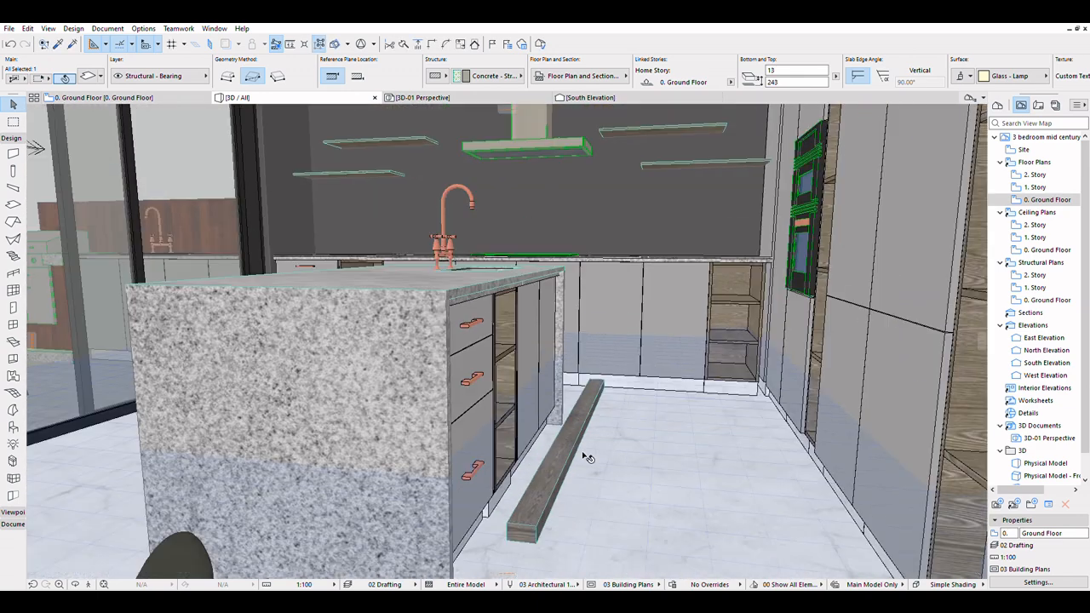
scroll(584, 502, "up", 4)
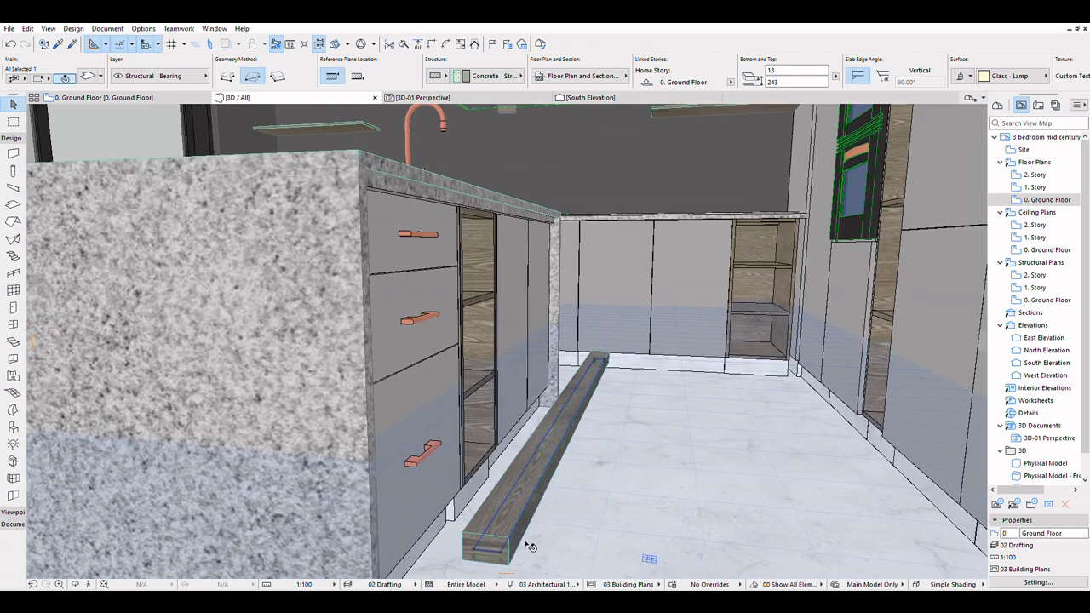
scroll(508, 551, "up", 3)
middle_click_drag(508, 551, 502, 517, "shift")
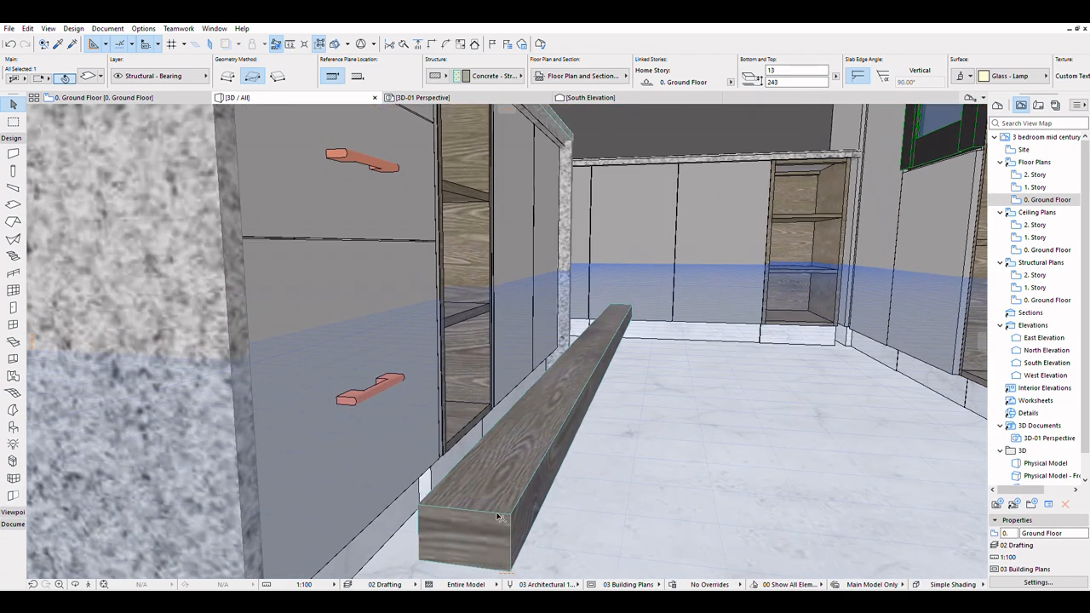
left_click(487, 463, "shift")
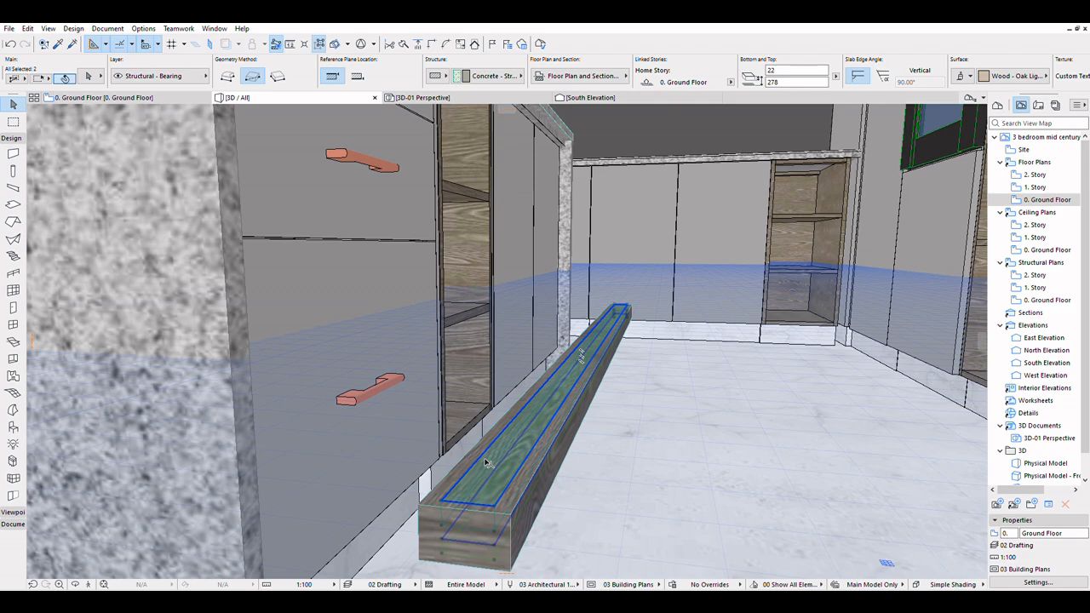
left_click(512, 543, "shift")
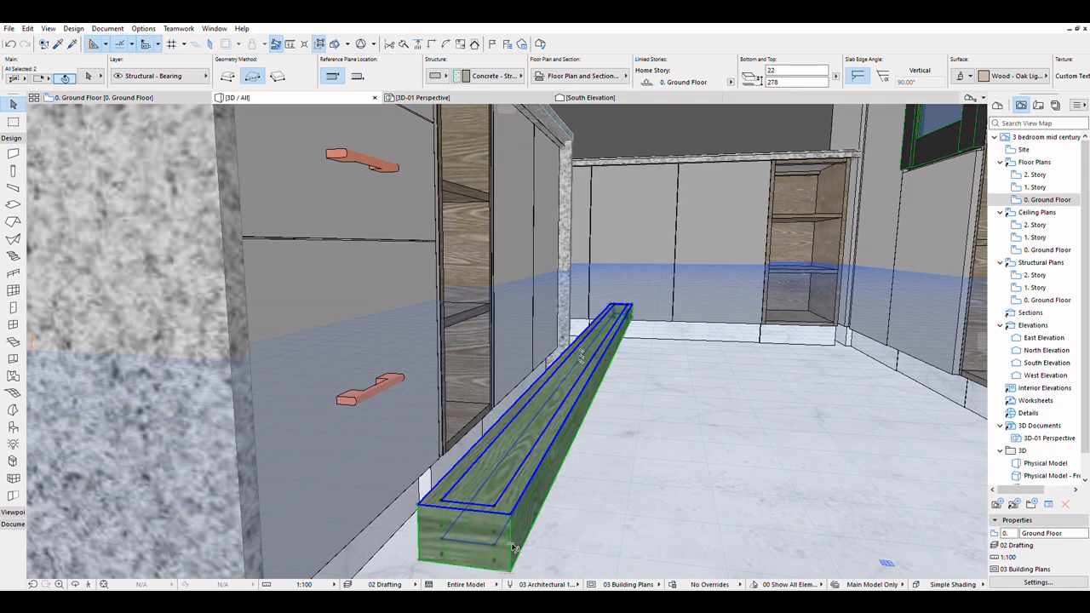
middle_click_drag(558, 531, 535, 535, "shift")
left_click_drag(532, 530, 538, 143)
left_click(537, 144)
scroll(536, 516, "down", 6)
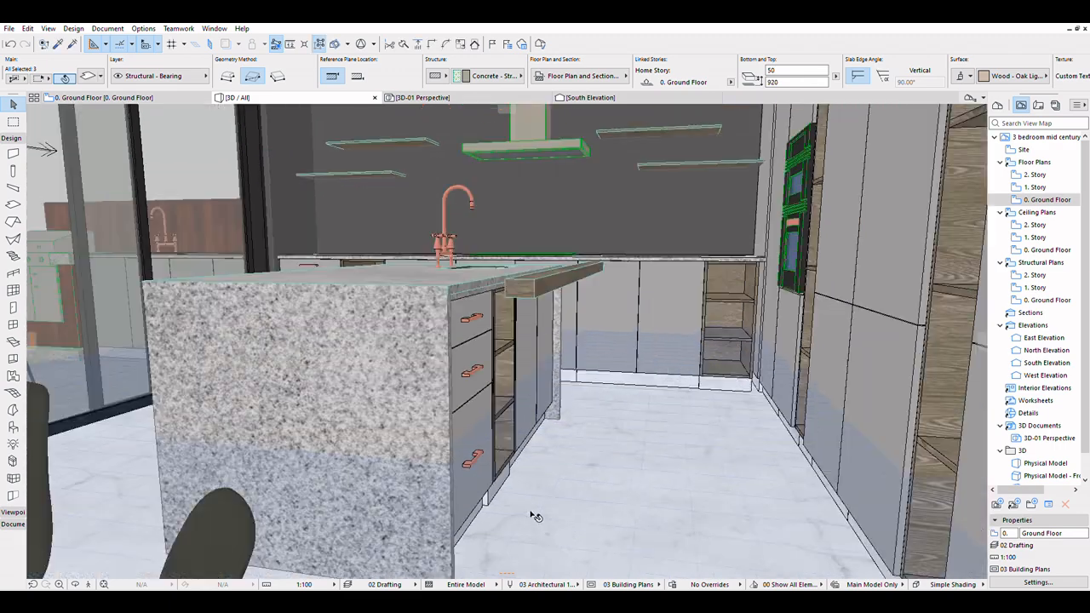
Raise the three selected slabs vertically beside the kitchen island to top level 1731
middle_click_drag(646, 559, 433, 266, "shift")
scroll(434, 267, "up", 3)
left_click(610, 486)
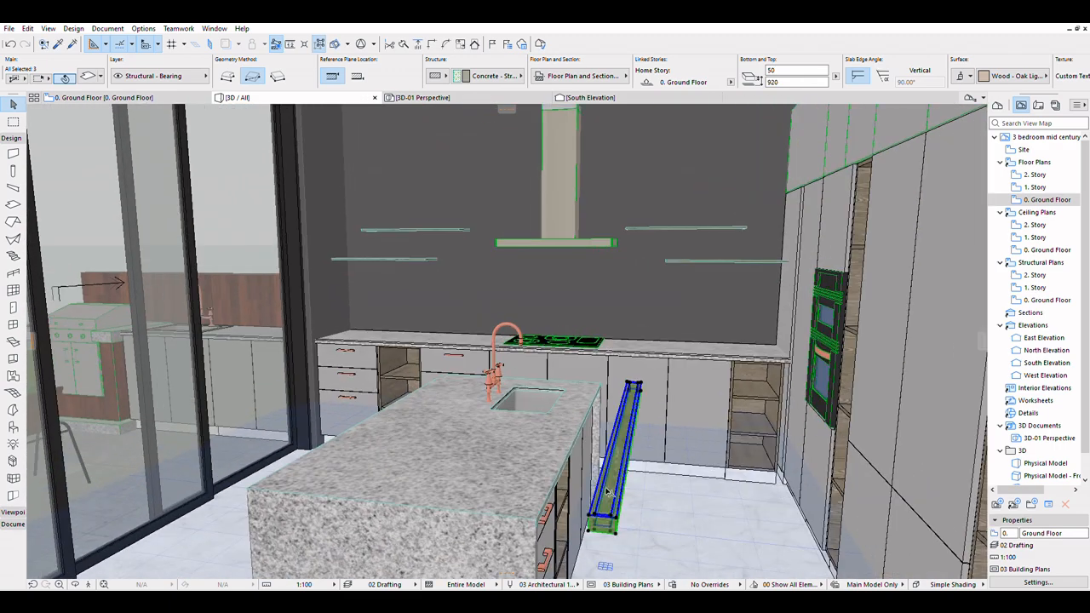
left_click_drag(612, 494, 630, 274)
left_click(630, 274)
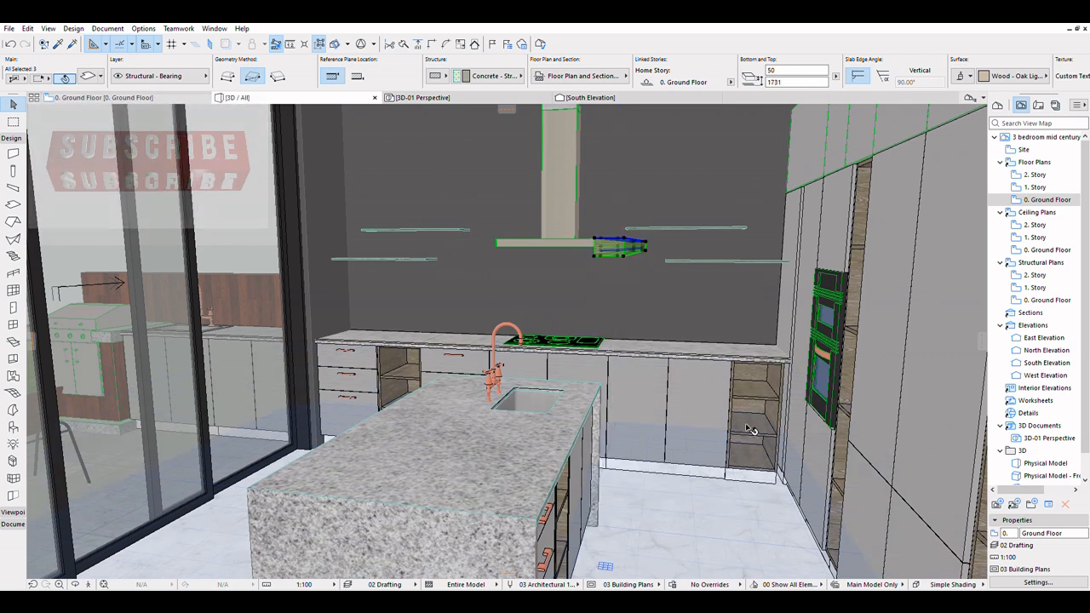
Move the three selected slabs horizontally from beside the kitchen island to hang above it
scroll(760, 455, "down", 2)
scroll(434, 289, "up", 3)
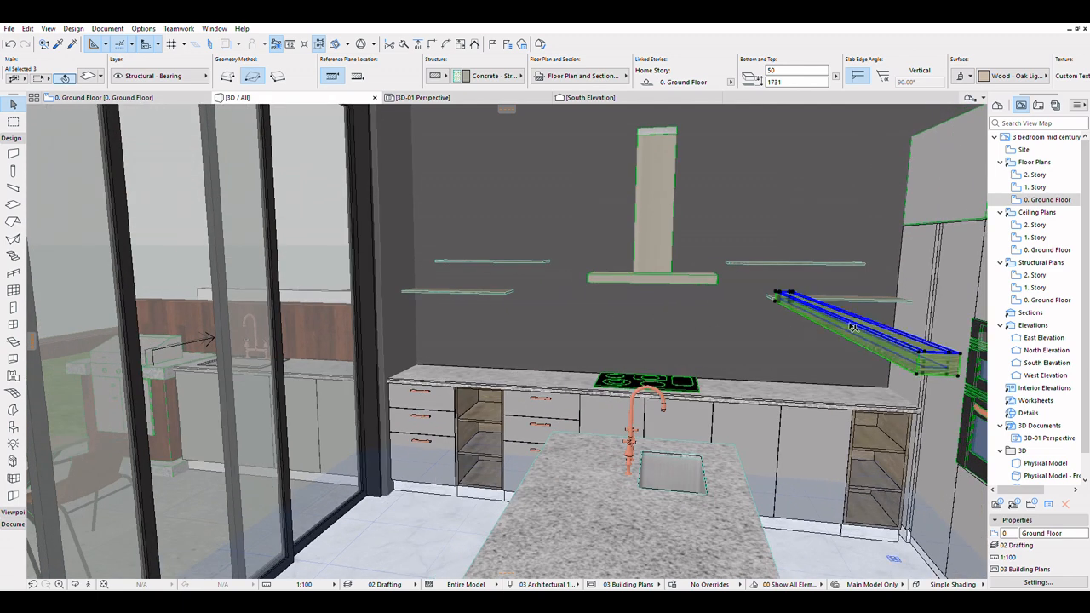
left_click_drag(856, 324, 660, 322)
left_click(659, 322)
middle_click_drag(623, 334, 345, 347, "shift")
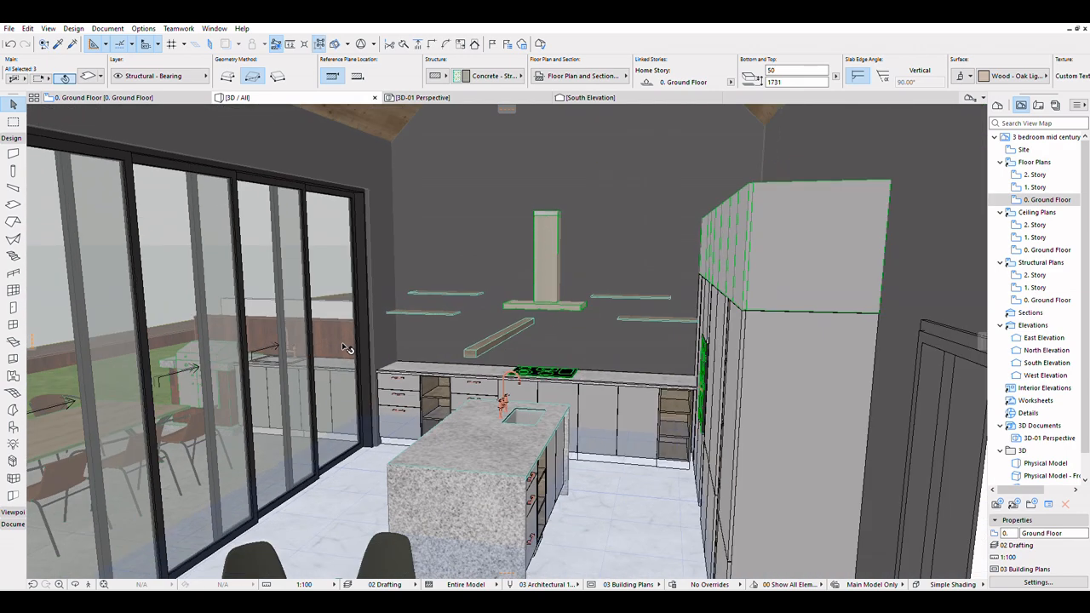
scroll(508, 360, "up", 3)
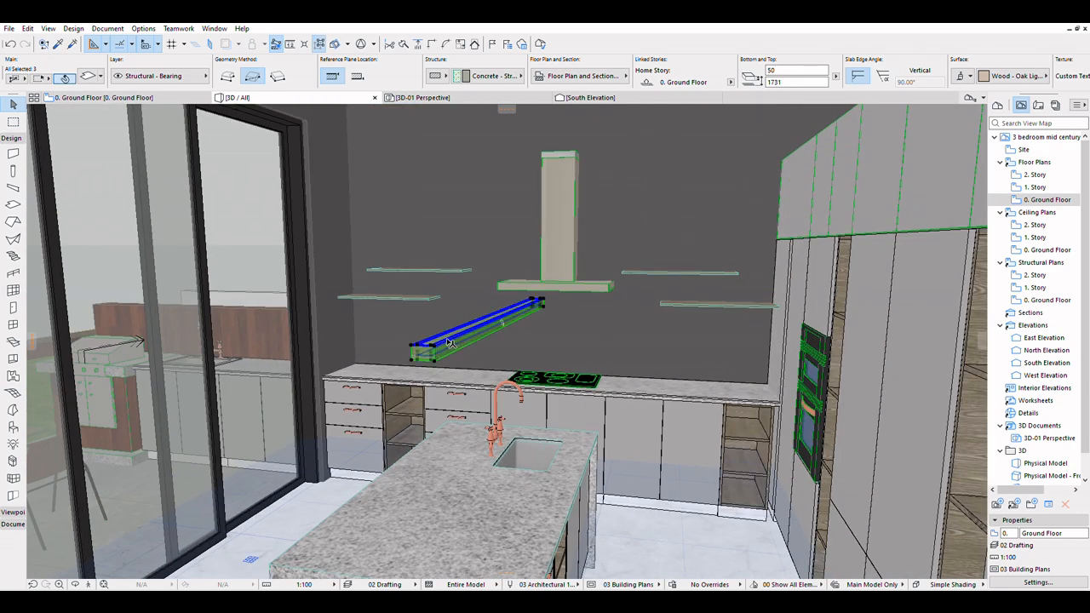
Raise the three selected lamp slabs vertically above the kitchen island to top level 2134
left_click_drag(450, 342, 450, 224)
middle_click_drag(565, 302, 741, 383, "shift")
middle_click_drag(484, 409, 637, 474, "shift")
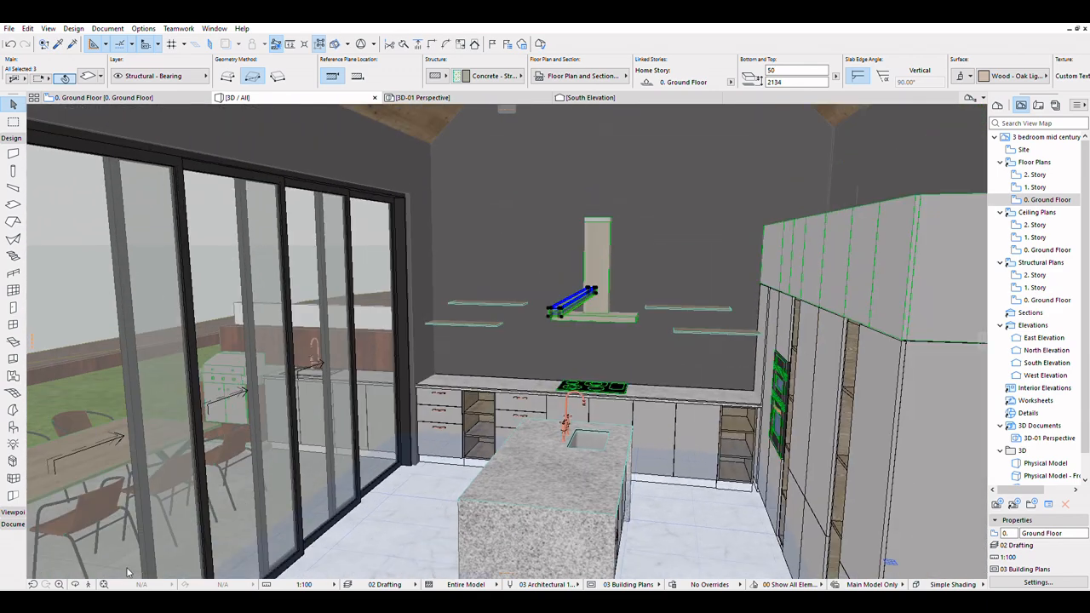
Examine the lamp's height and position from outside the glass doors and from the dining area
middle_click_drag(111, 568, 772, 441, "shift")
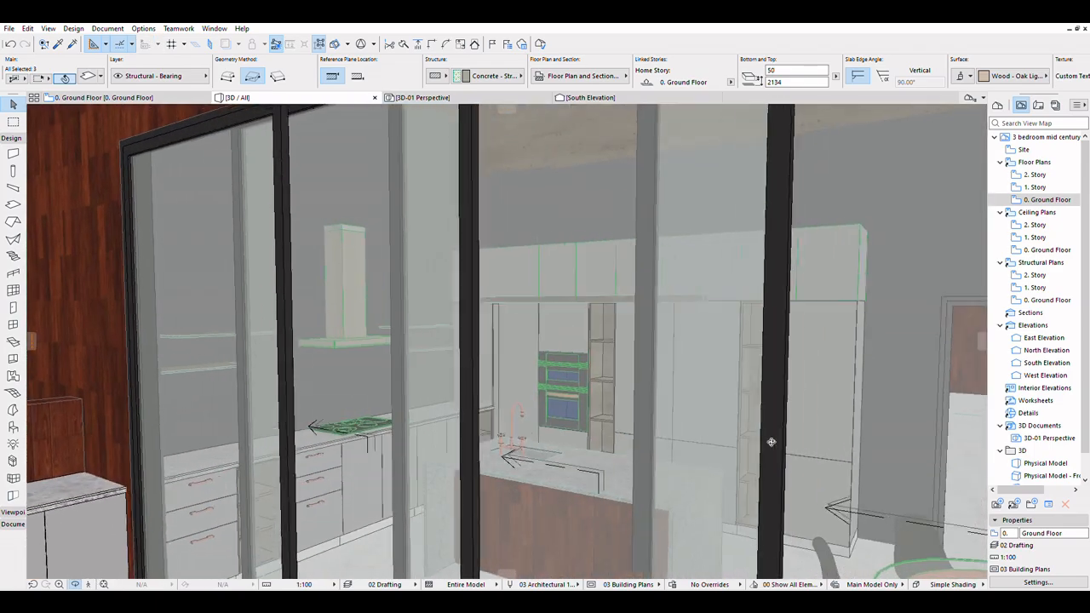
scroll(772, 441, "down", 3)
scroll(473, 344, "down", 2)
middle_click_drag(473, 344, 412, 344, "shift")
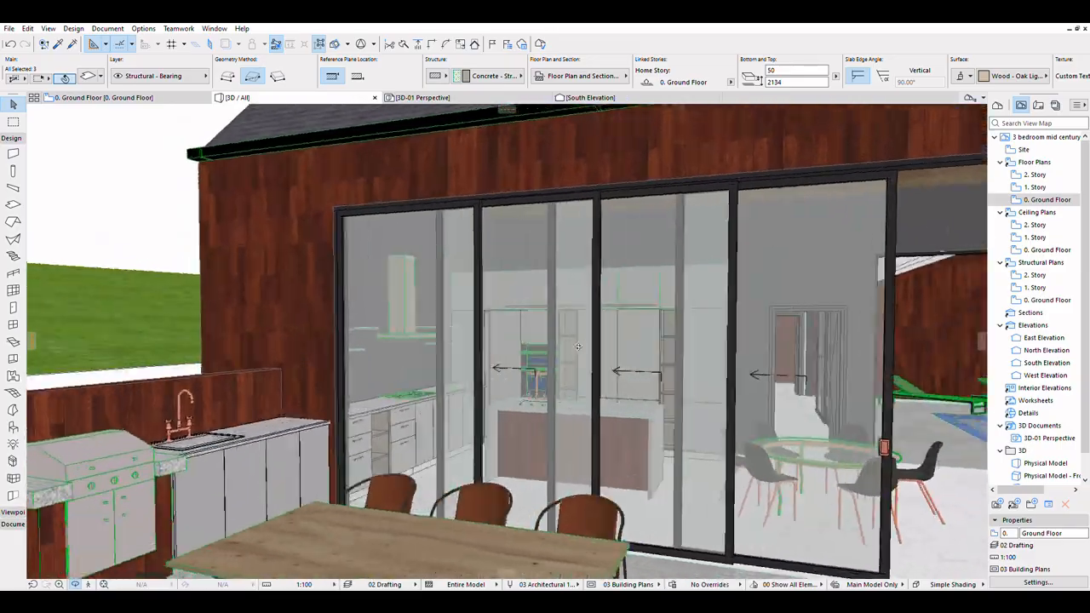
middle_click_drag(578, 347, 764, 350, "shift")
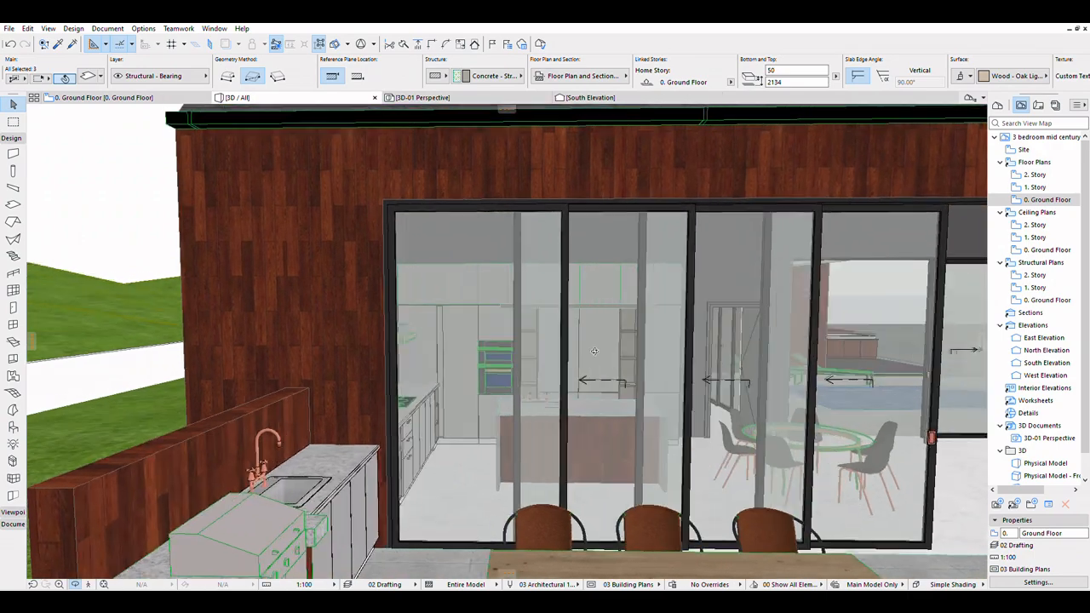
middle_click_drag(595, 350, 380, 355, "shift")
middle_click_drag(206, 350, 391, 355, "shift")
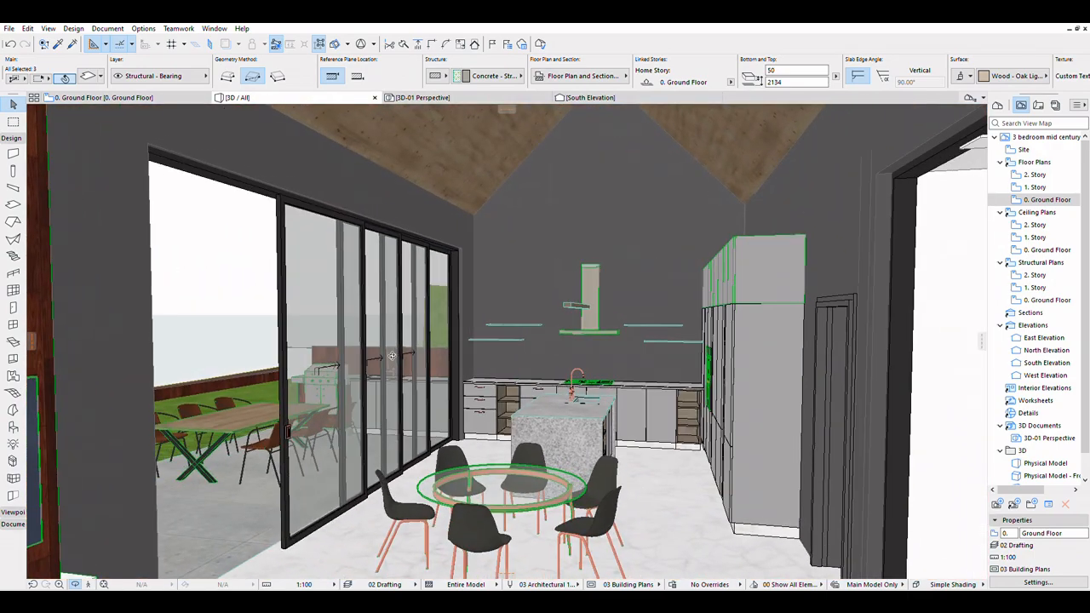
scroll(581, 309, "up", 10)
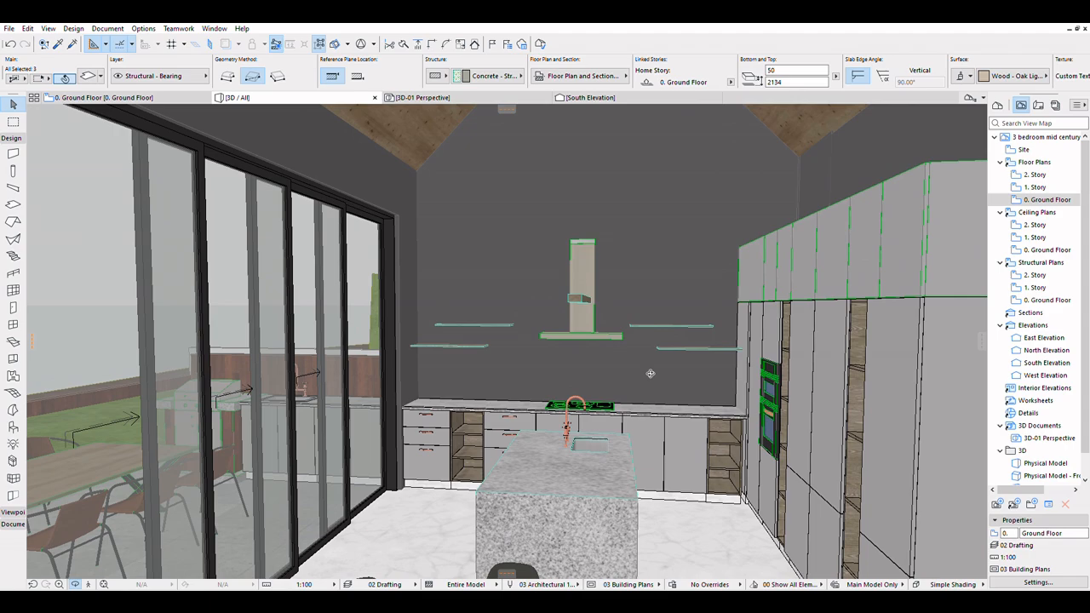
middle_click_drag(650, 373, 559, 437, "shift")
Place a round column 10 in diameter and 2800 high at the kitchen island in the ground floor plan, and return to the 3D view
left_click(153, 97)
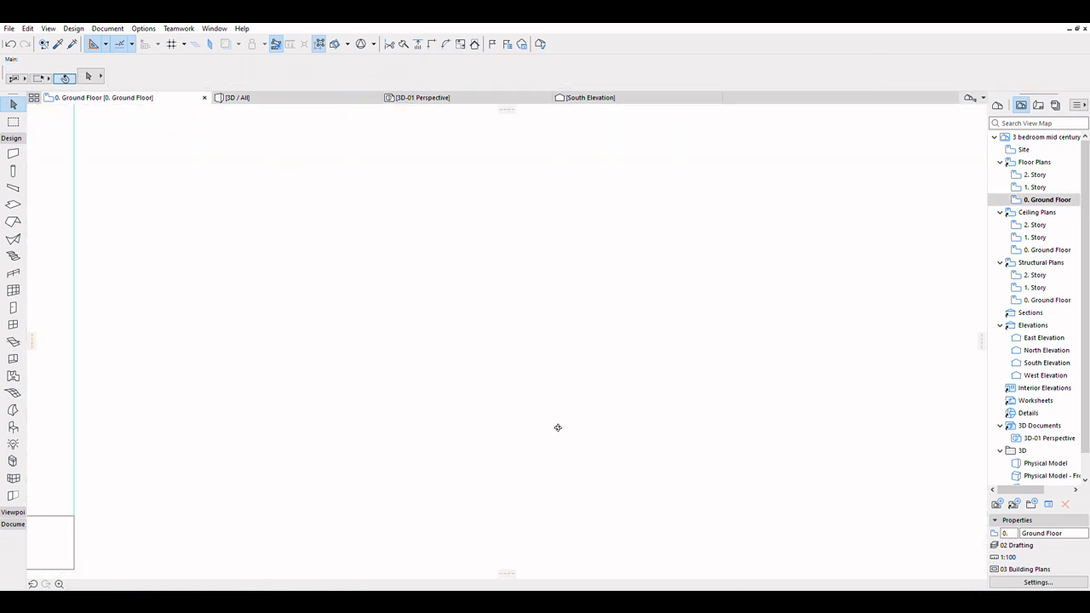
scroll(641, 497, "down", 3)
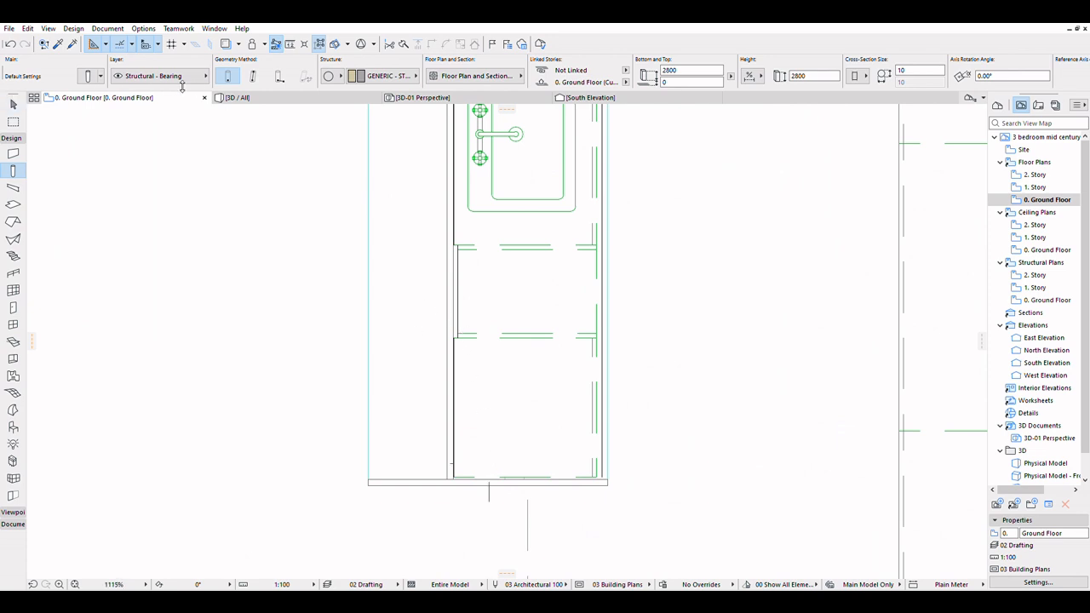
left_click(247, 97)
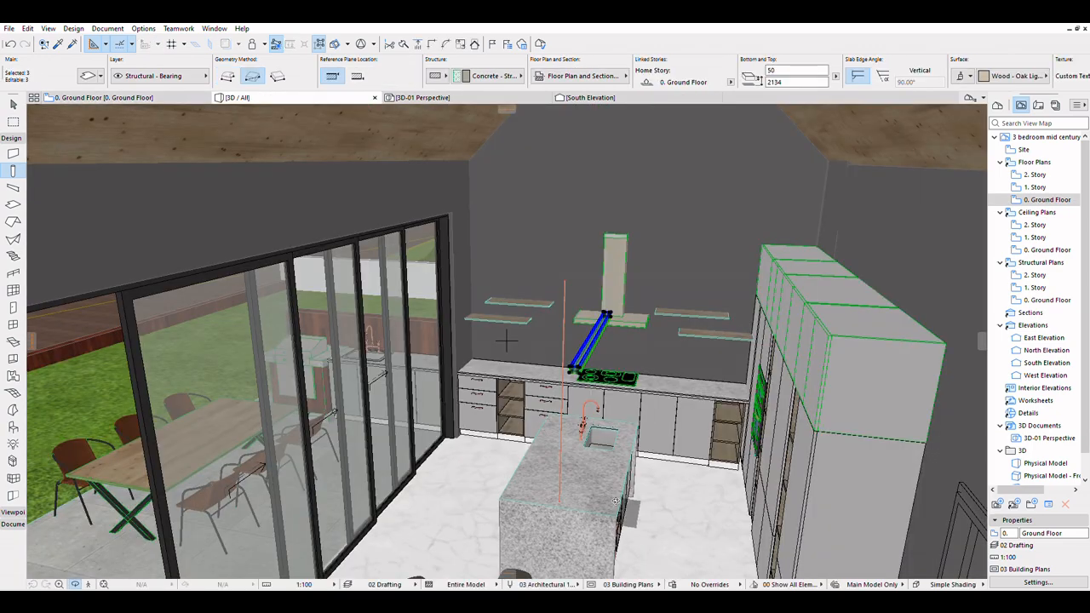
Move the three selected lamp slabs horizontally so the lamp lines up with the thin column
scroll(482, 437, "up", 5)
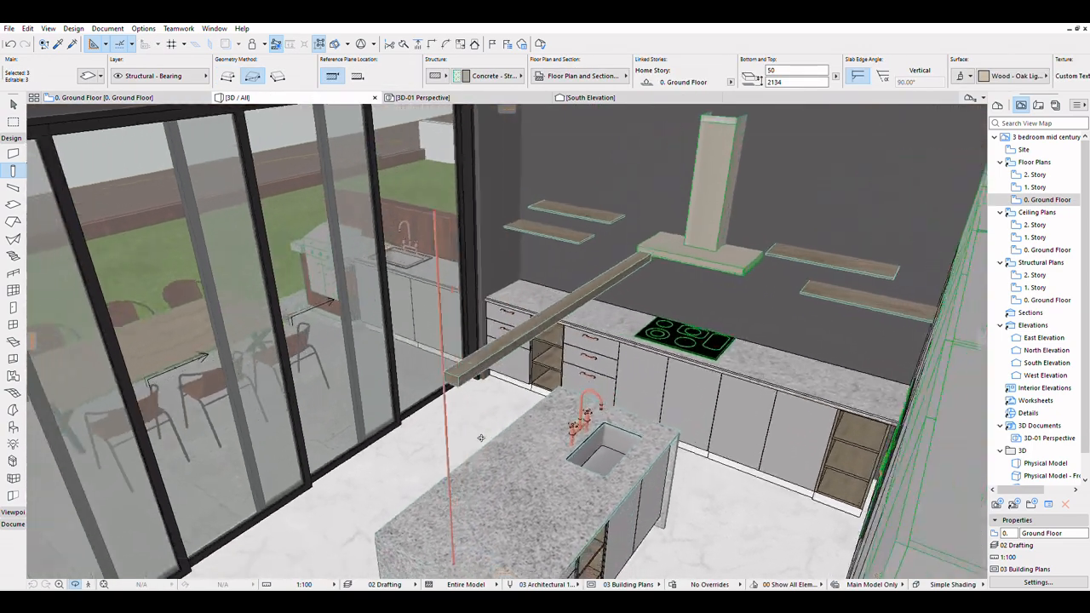
middle_click_drag(481, 437, 693, 404, "shift")
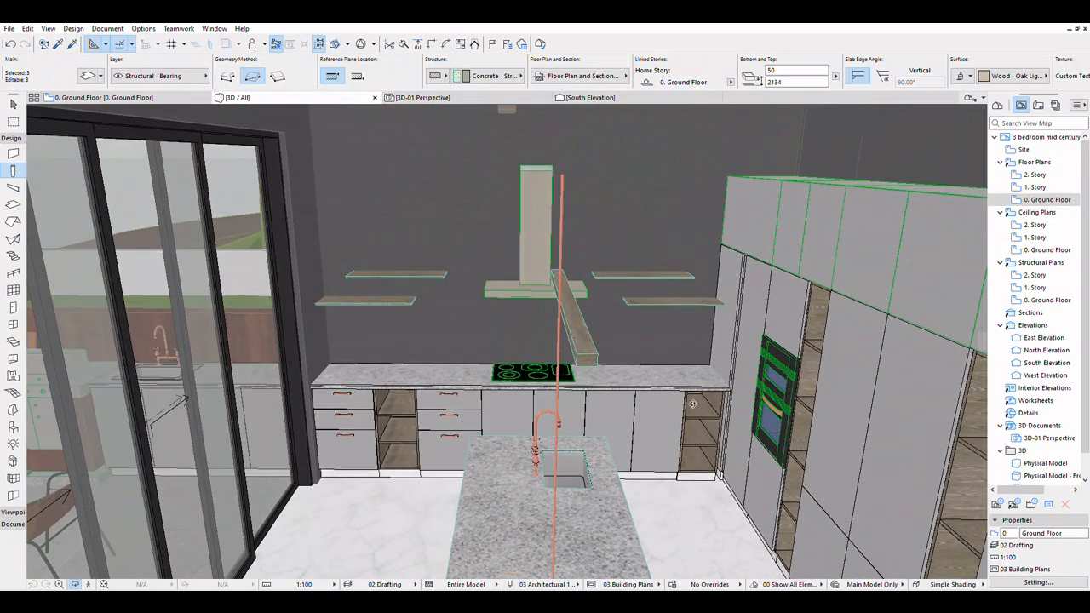
scroll(621, 341, "up", 8)
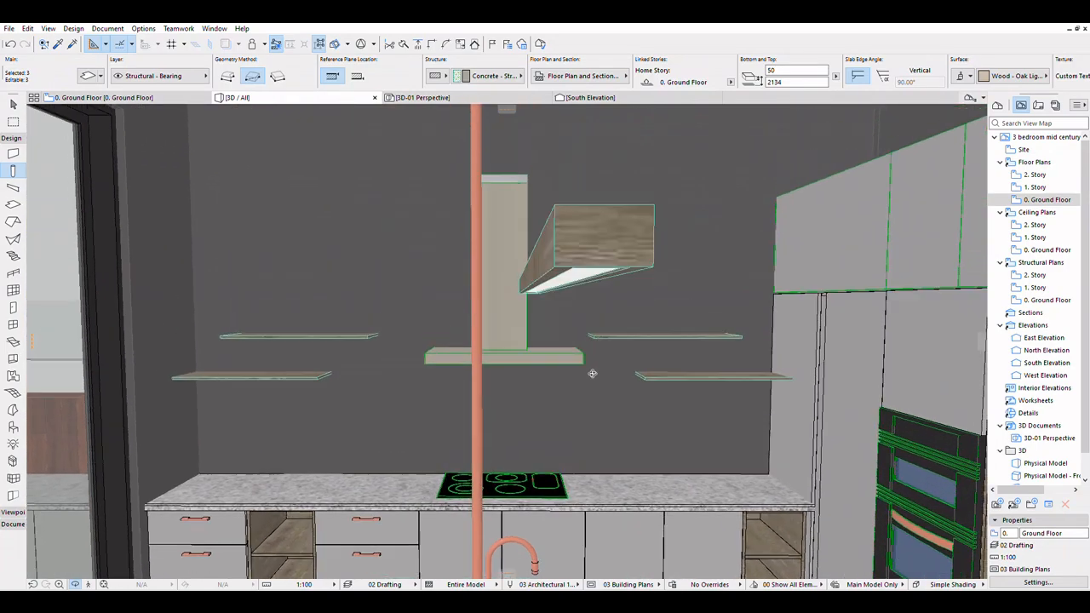
middle_click_drag(587, 370, 585, 387, "shift")
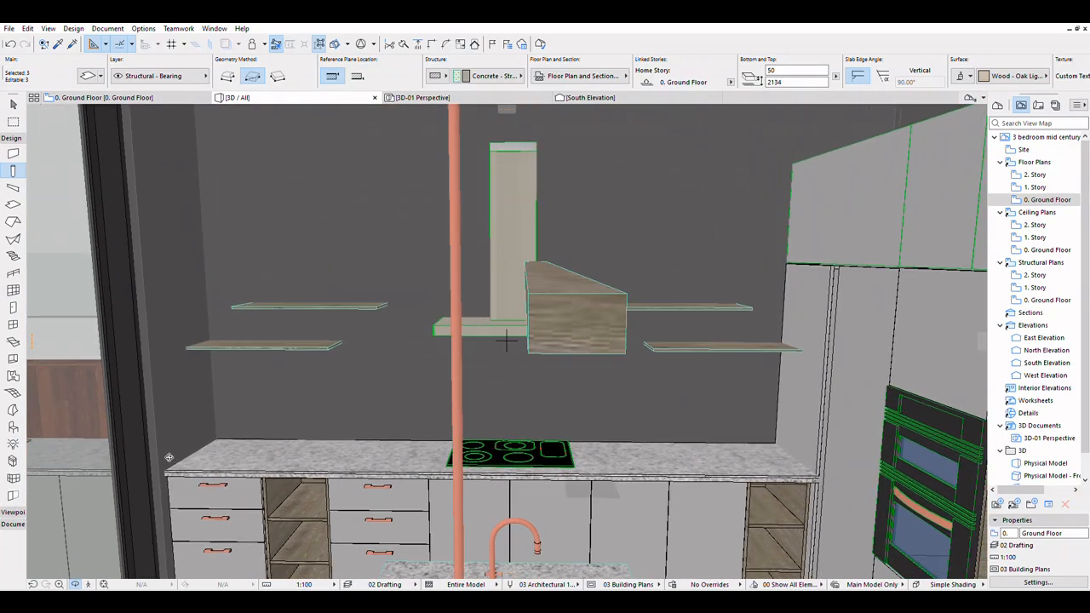
left_click(75, 584)
scroll(600, 241, "down", 3)
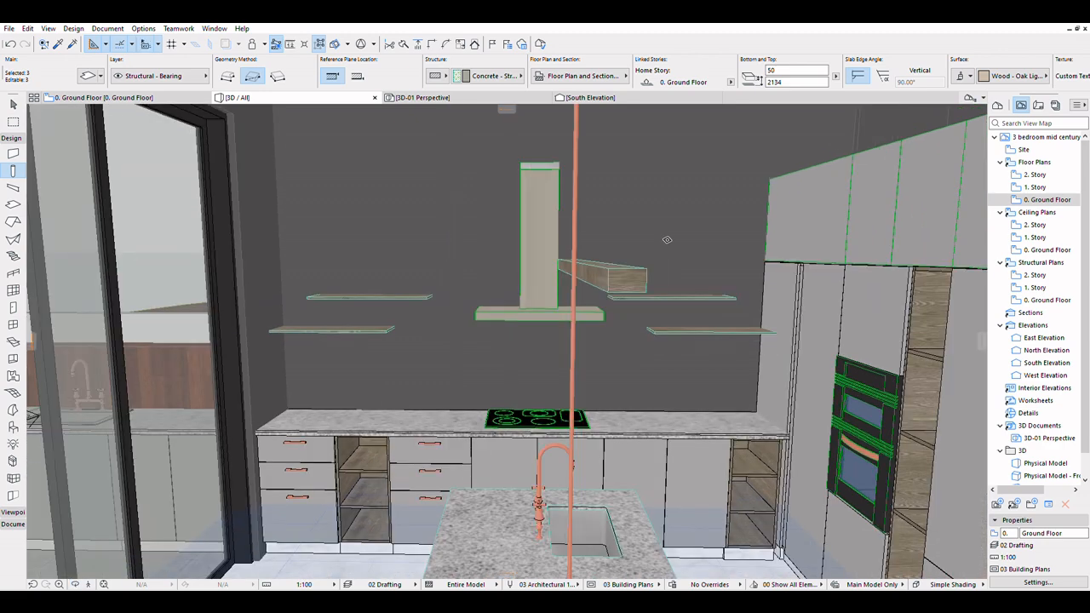
scroll(642, 243, "up", 5)
scroll(601, 223, "down", 4)
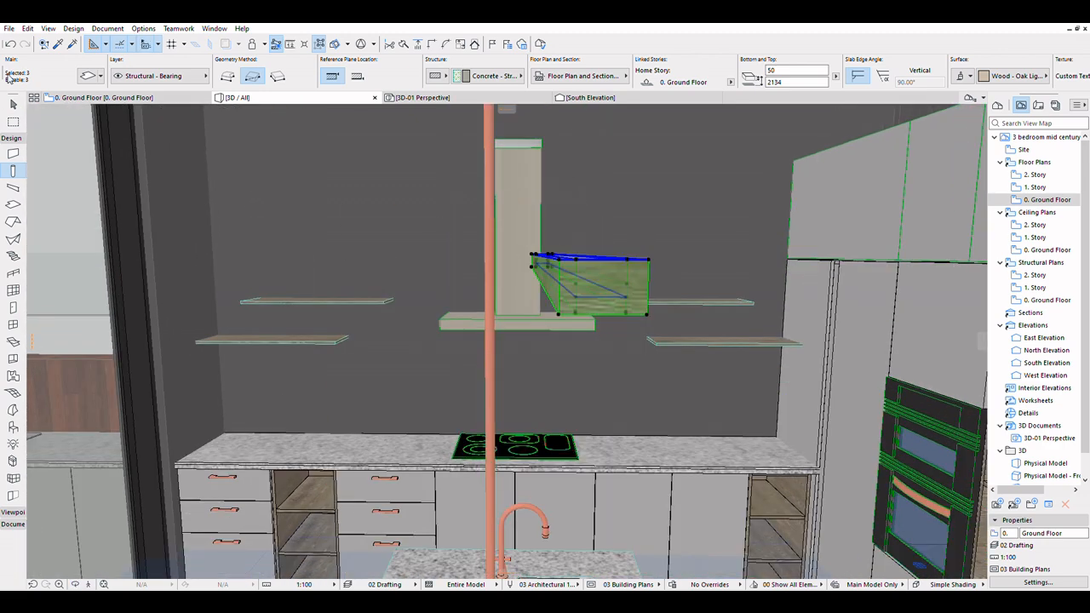
left_click(15, 102)
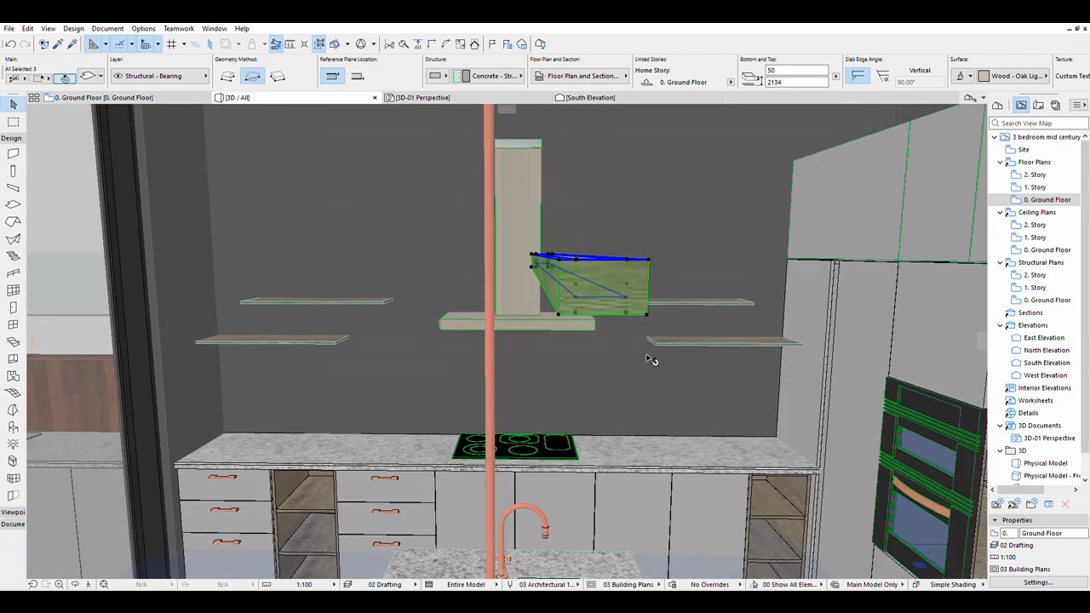
left_click(611, 281)
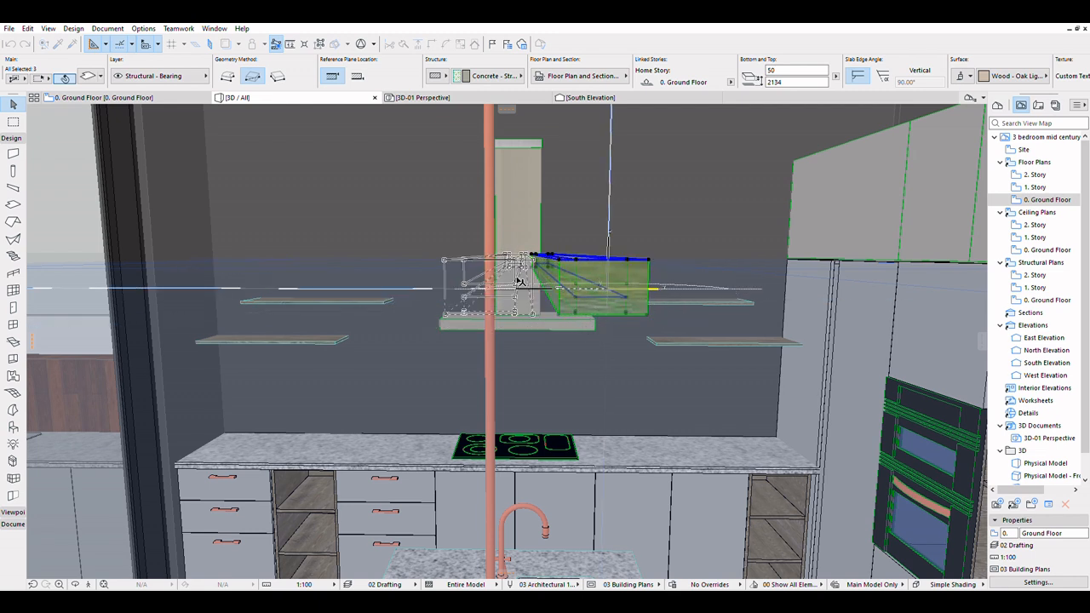
left_click(511, 281)
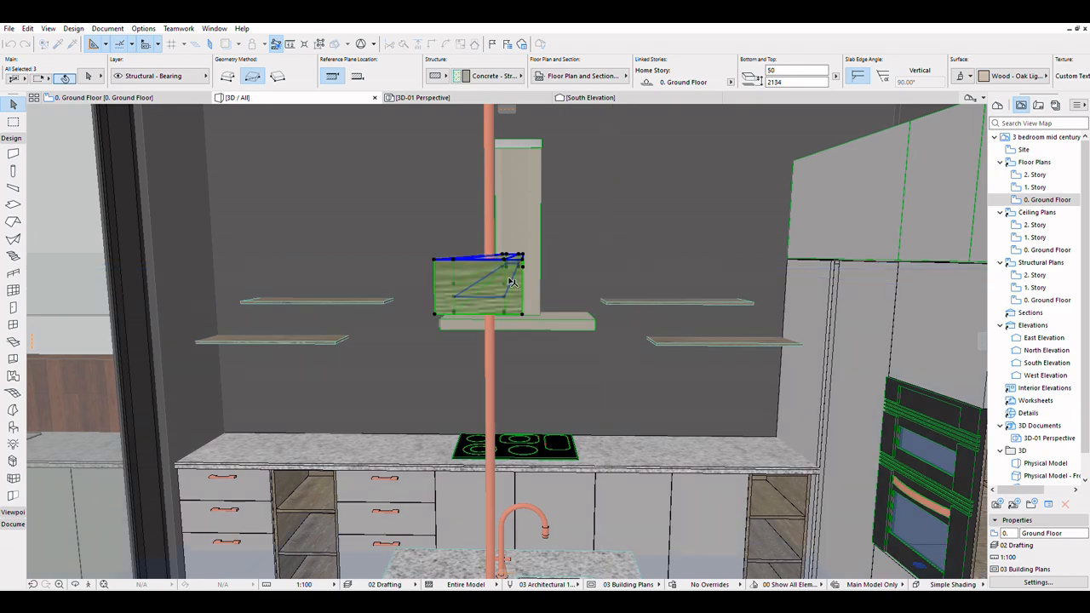
Select the thin column above the kitchen island and raise it vertically to base level 1358
scroll(629, 460, "down", 4)
scroll(599, 407, "up", 5)
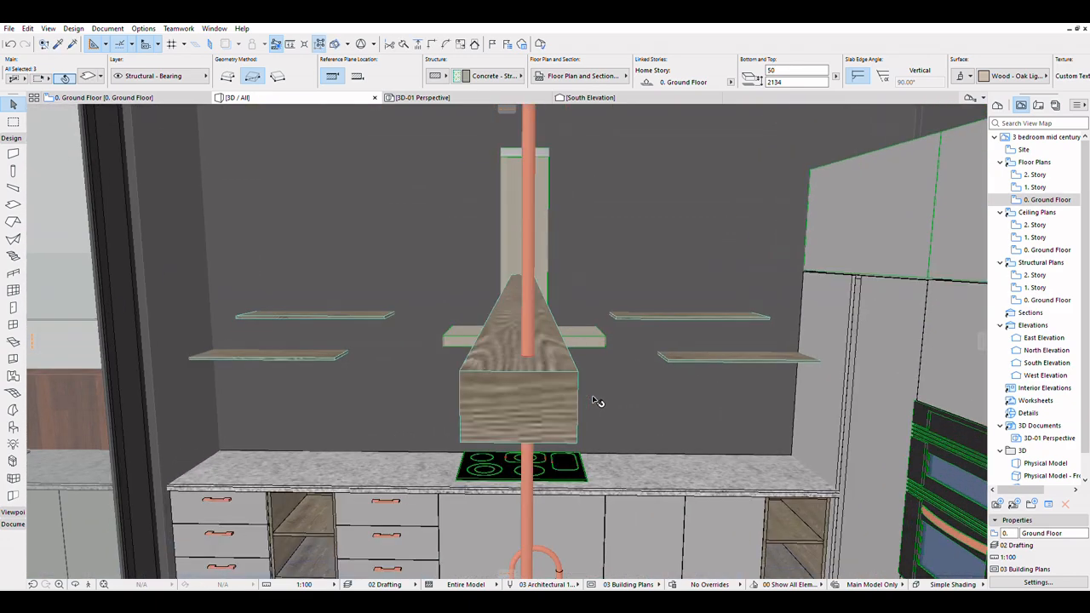
scroll(597, 402, "down", 5)
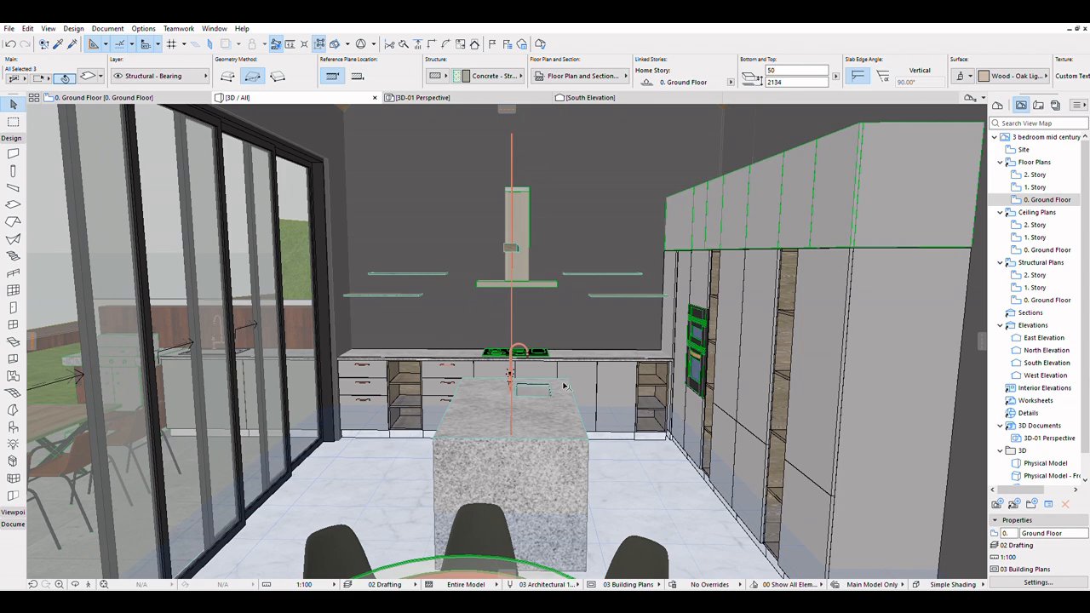
scroll(572, 434, "down", 3)
scroll(530, 392, "up", 3)
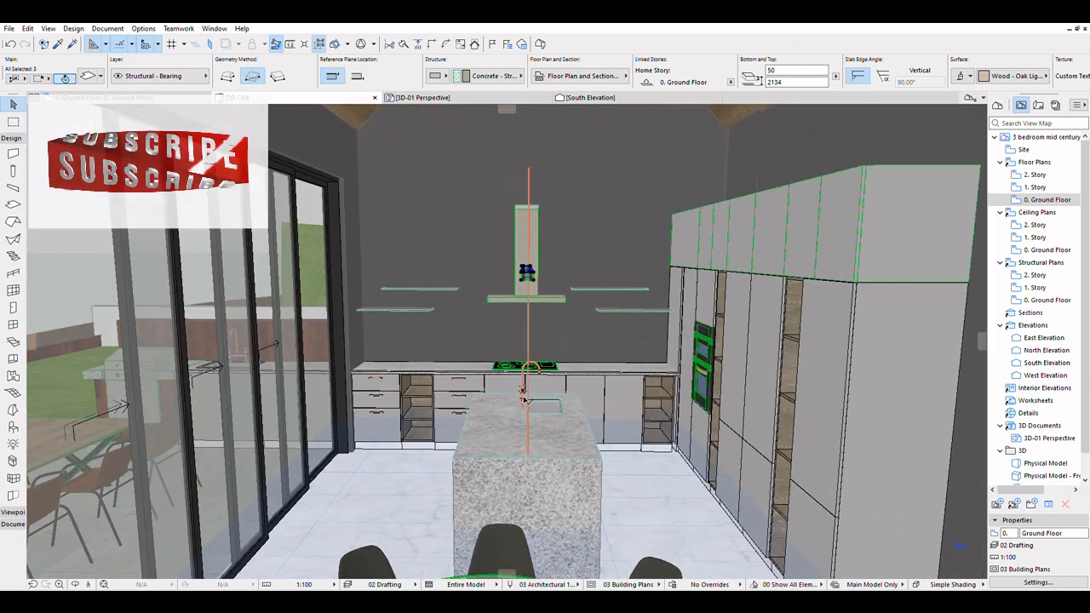
scroll(536, 417, "up", 2)
left_click(528, 420)
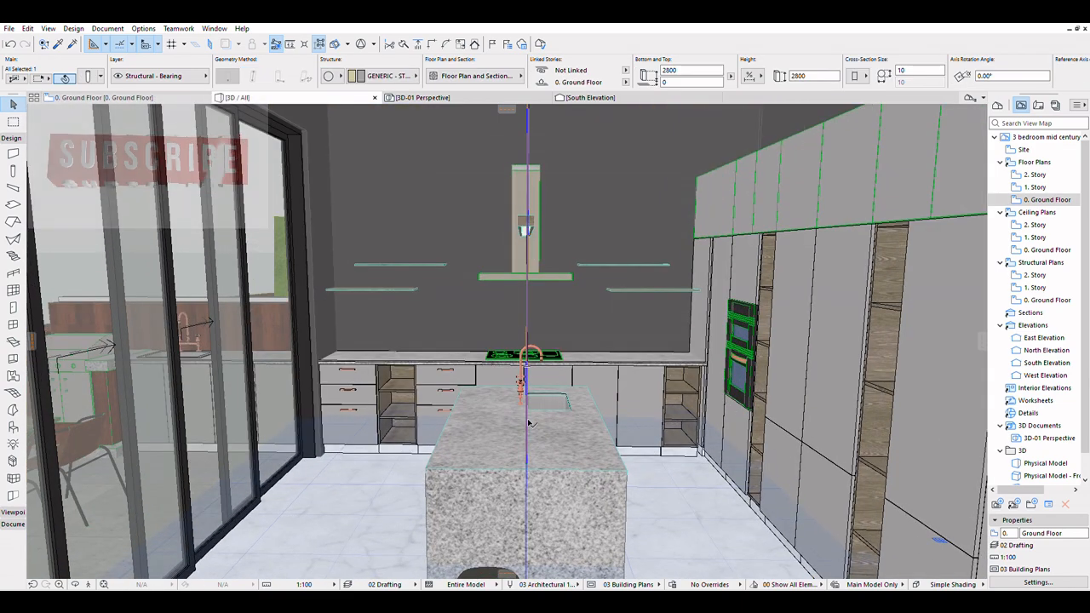
key("ctrl+d")
left_click(527, 428)
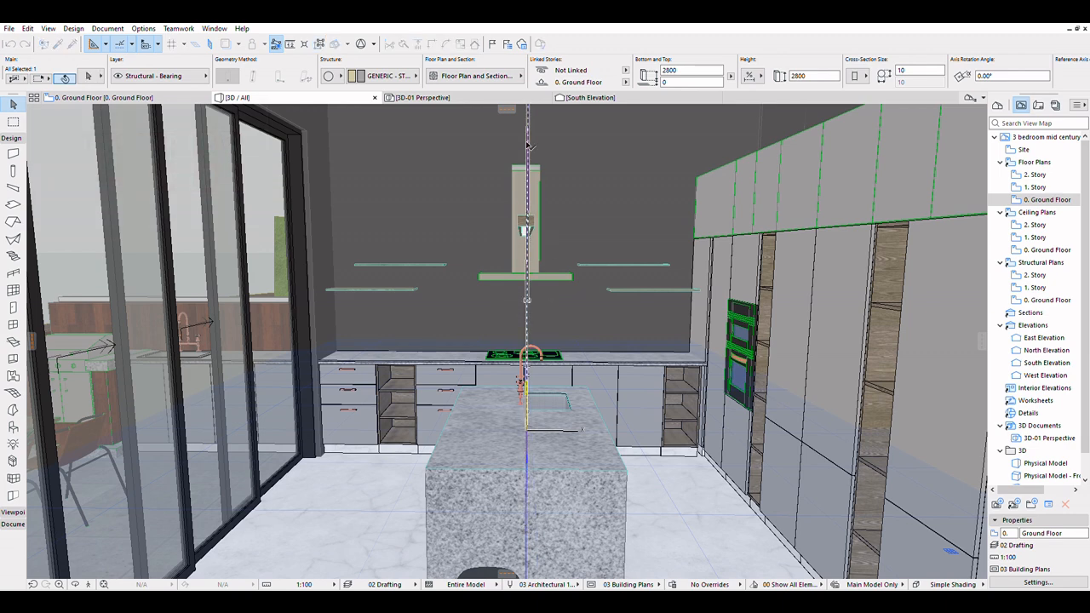
left_click(542, 224)
Raise the thin column vertically until its lower end sits in the lamp, at base level 2110
scroll(535, 477, "down", 5)
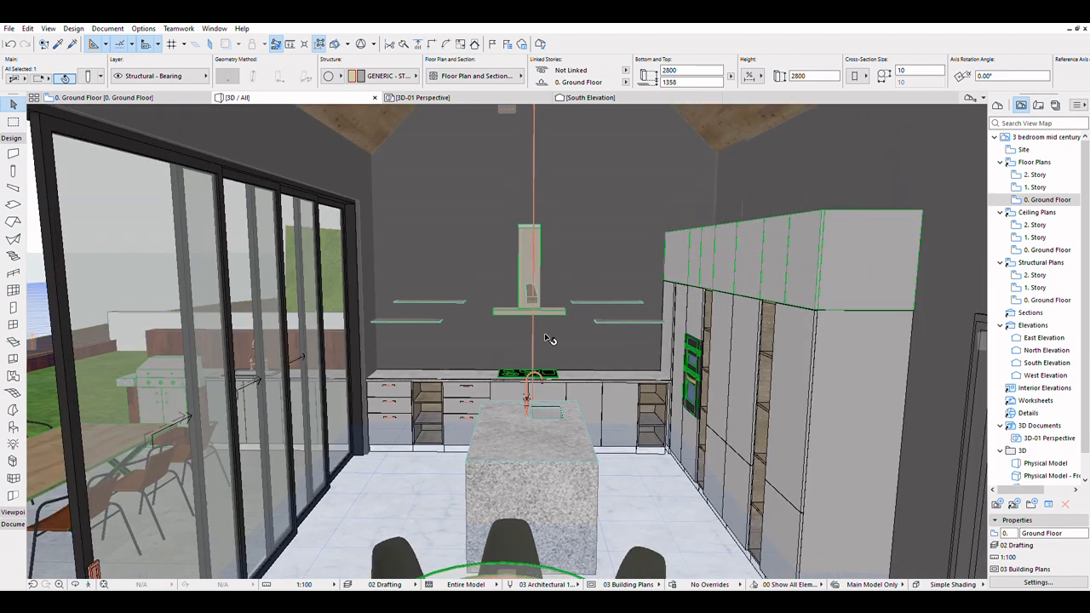
scroll(566, 372, "down", 5)
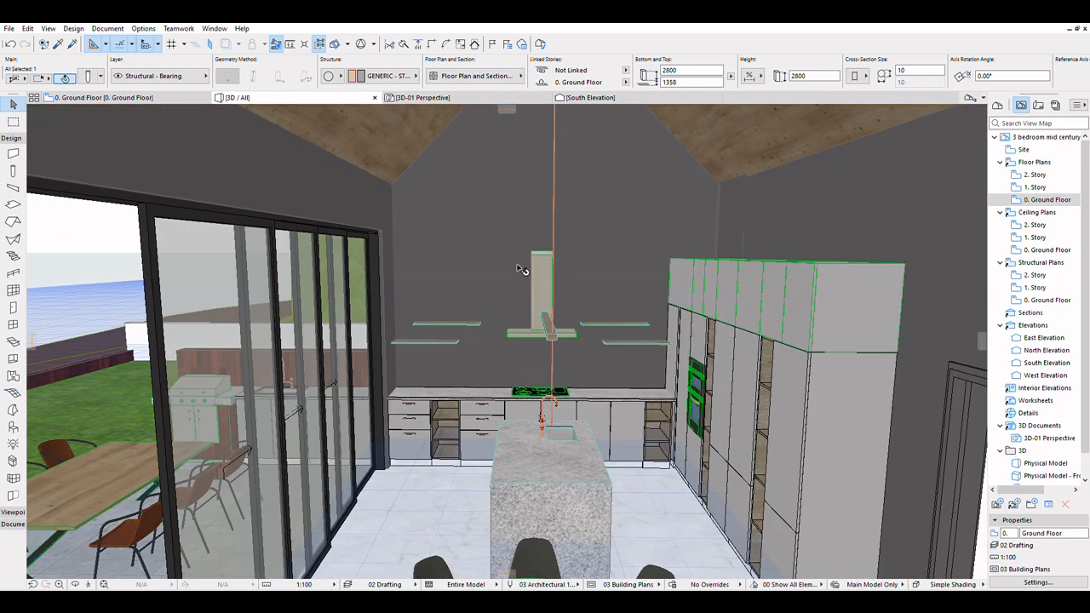
scroll(264, 424, "down", 3)
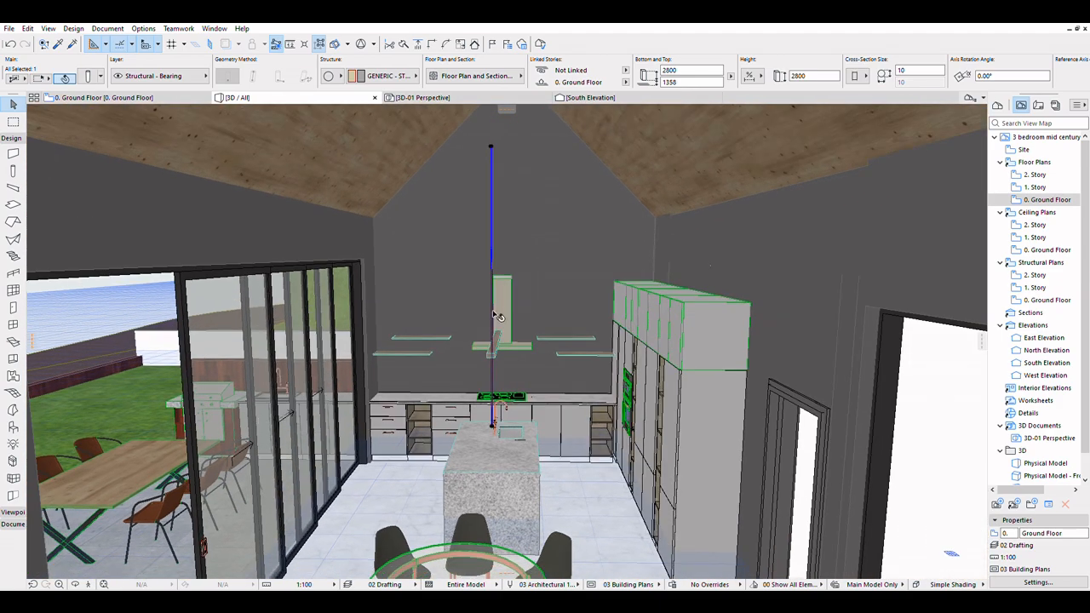
scroll(497, 316, "up", 8)
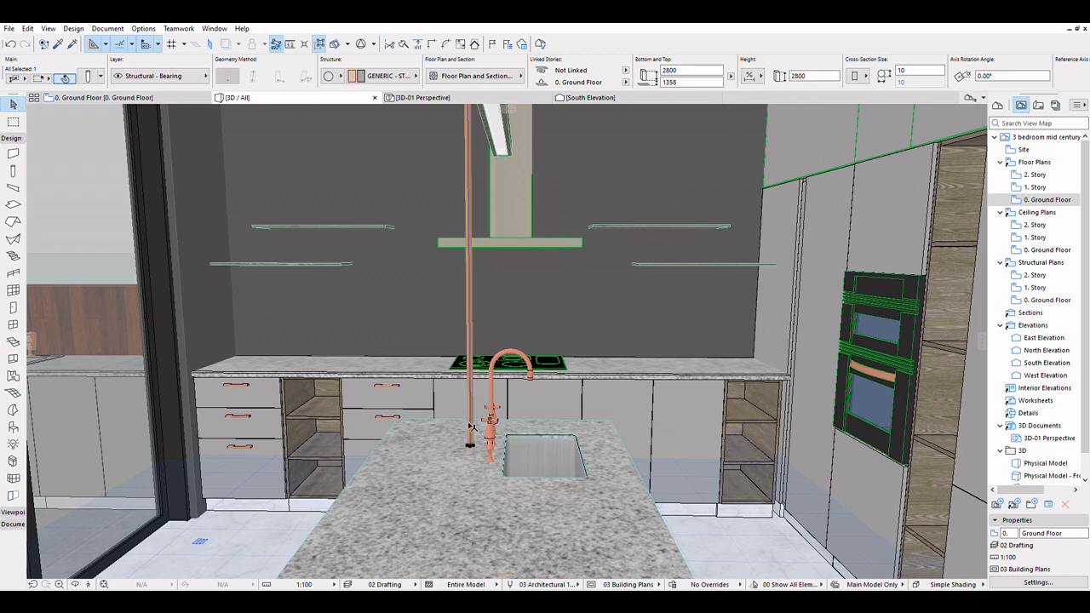
scroll(471, 423, "down", 3)
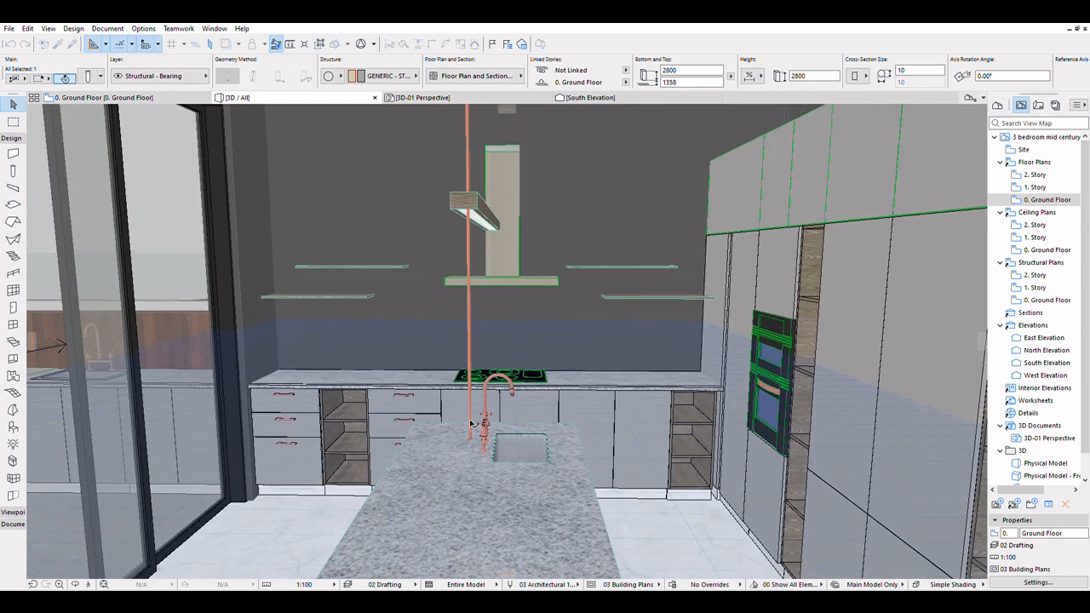
left_click(468, 184)
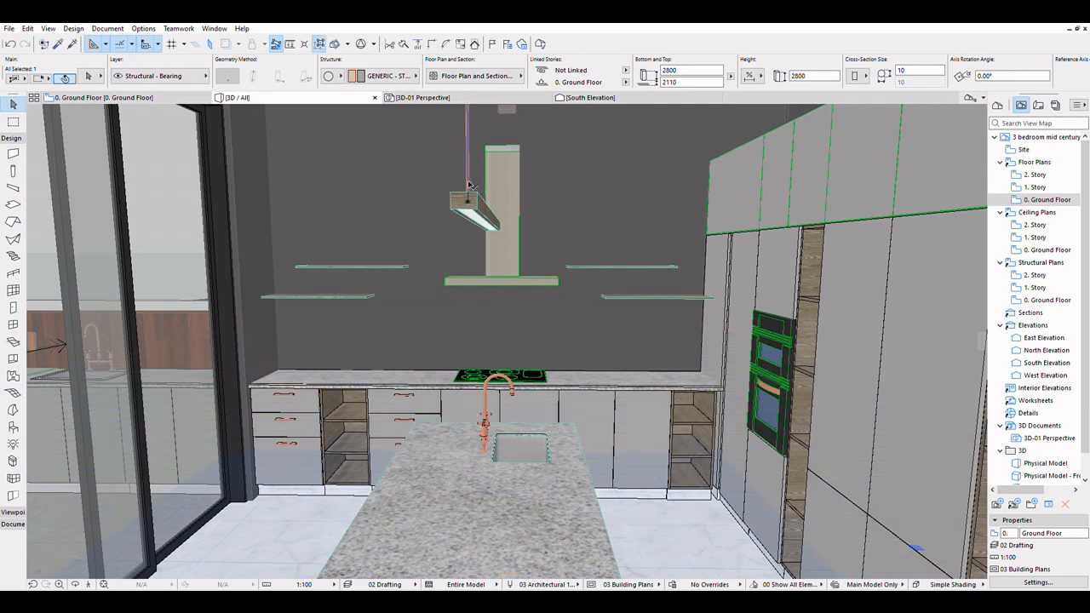
Examine the upper end of the thin column against the sloped wooden ceiling and ridge beam
scroll(527, 474, "down", 5)
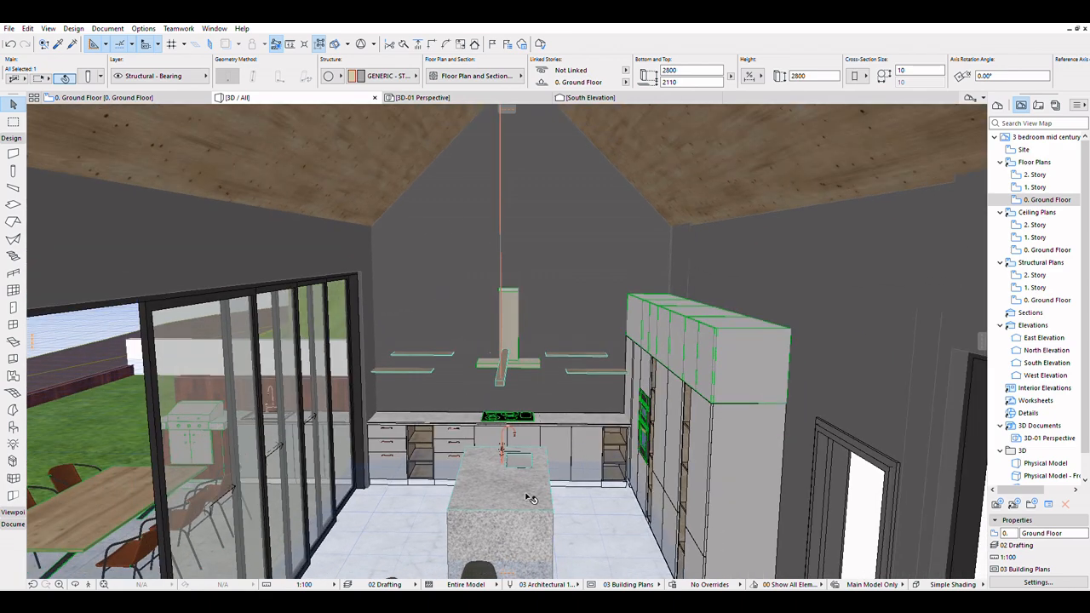
scroll(538, 158, "up", 1)
scroll(538, 157, "up", 2)
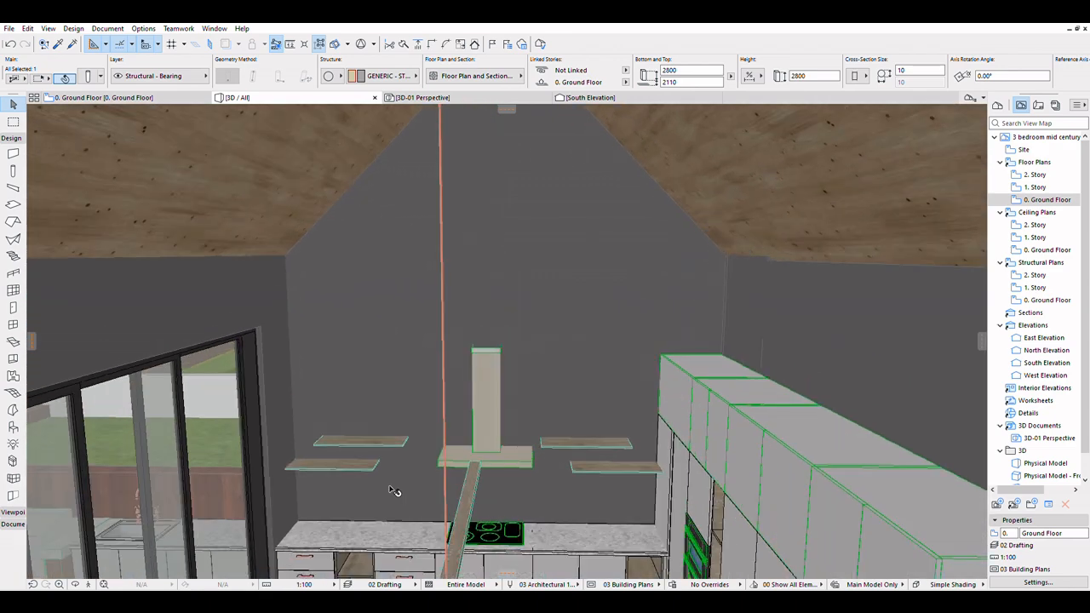
left_click(77, 584)
left_click_drag(520, 388, 505, 432)
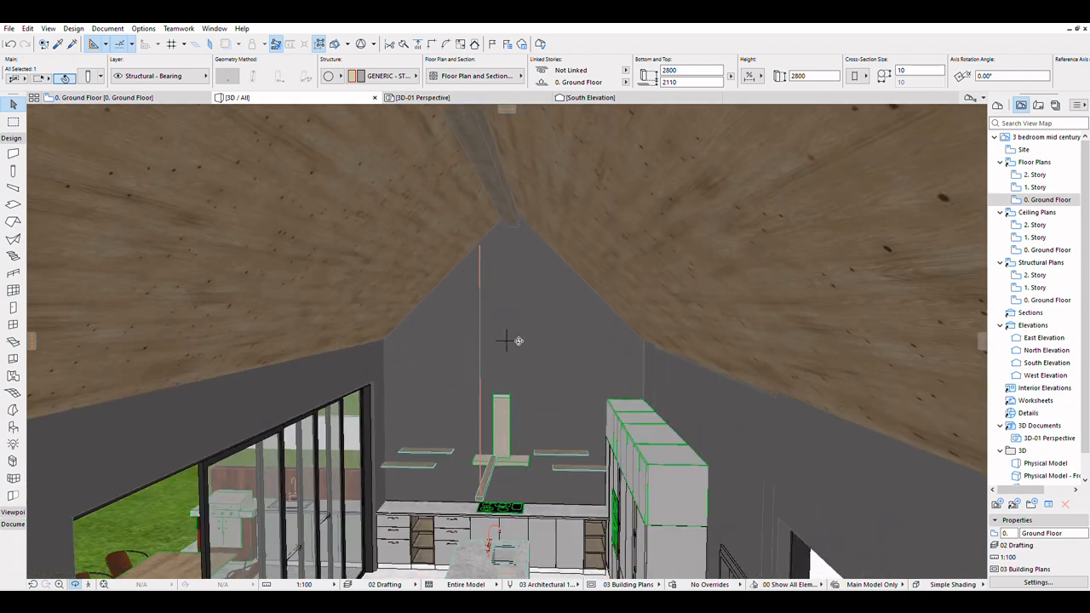
left_click_drag(518, 340, 503, 231)
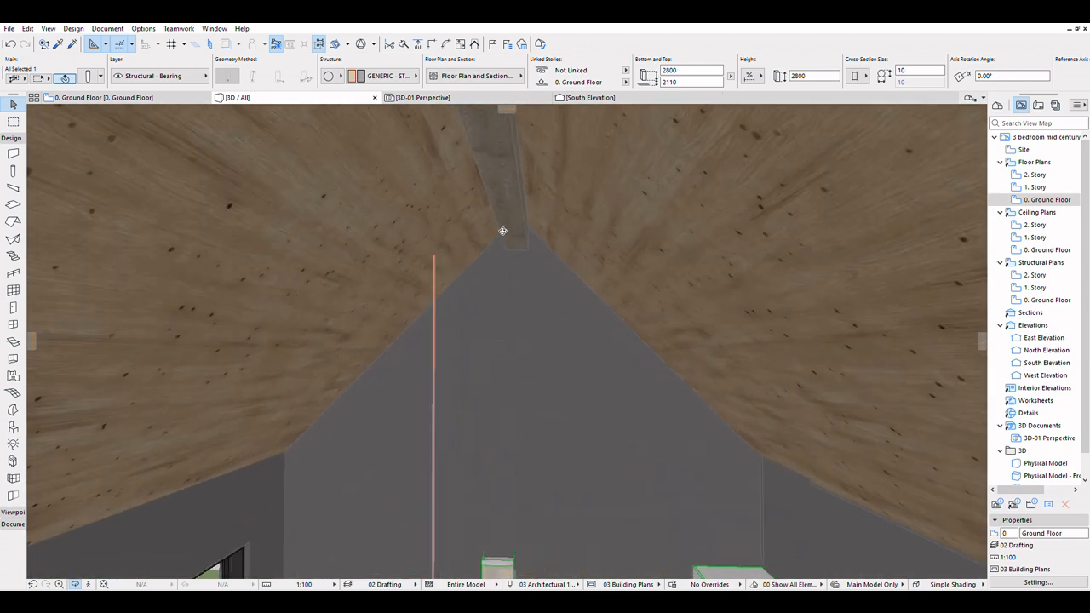
key("Escape")
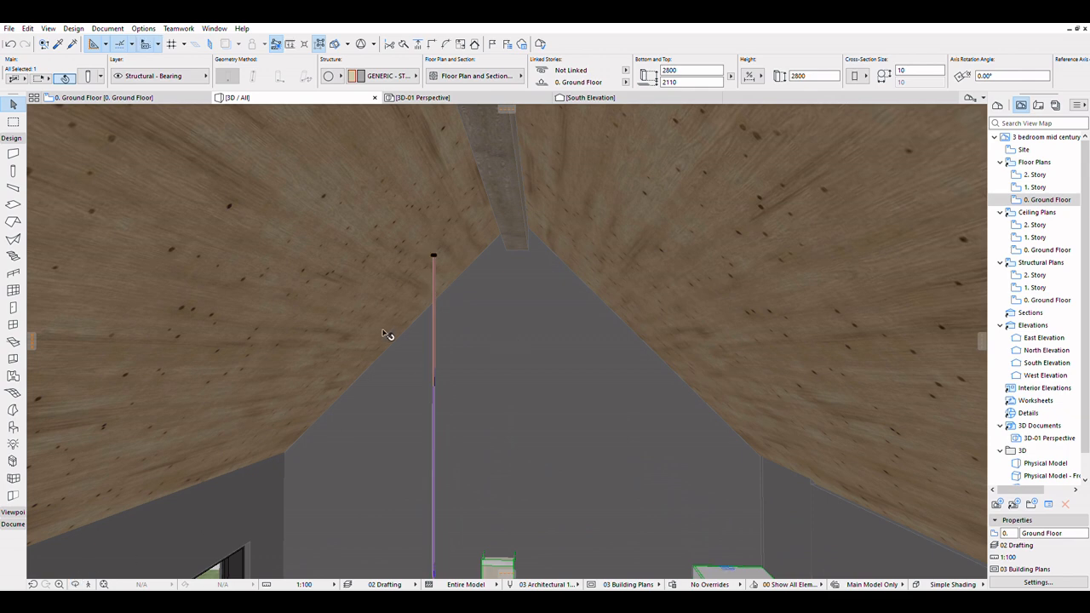
scroll(442, 244, "up", 4)
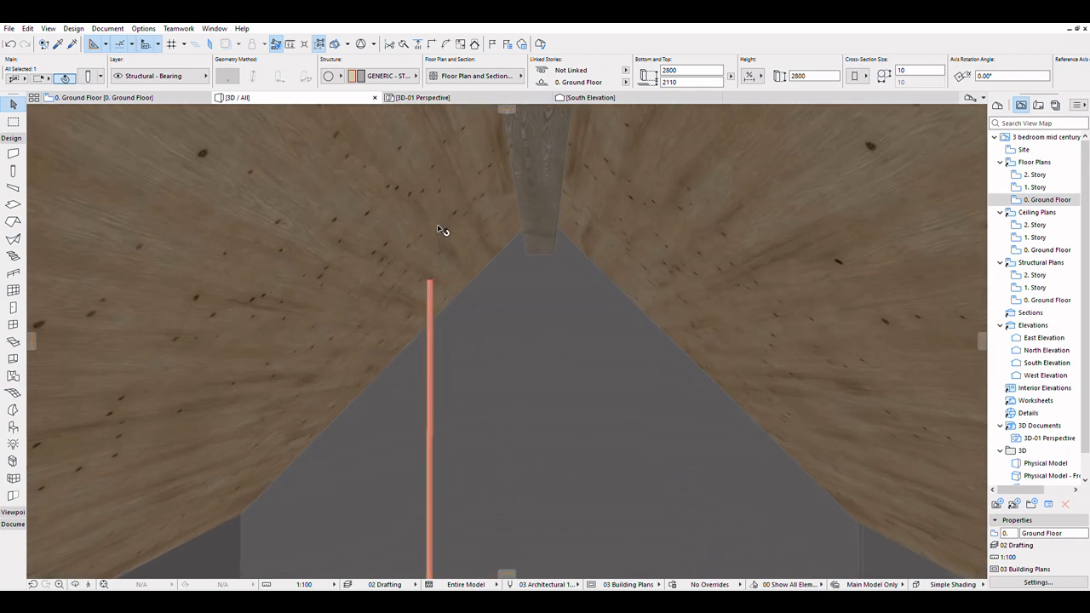
Stretch the thin column's upper end upward to a height of 2963
left_click(425, 314)
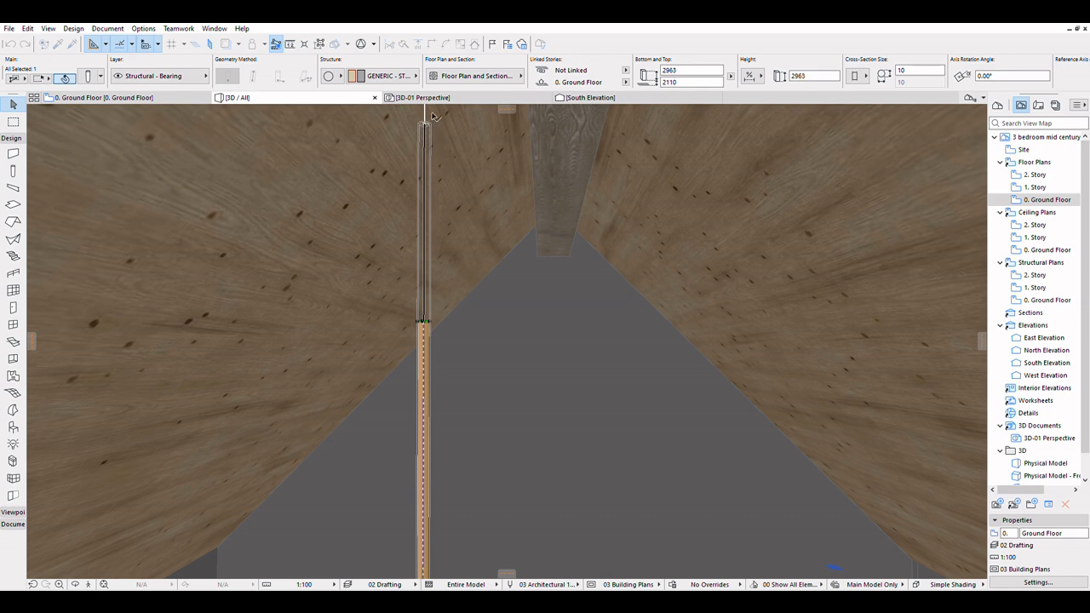
scroll(434, 170, "down", 6)
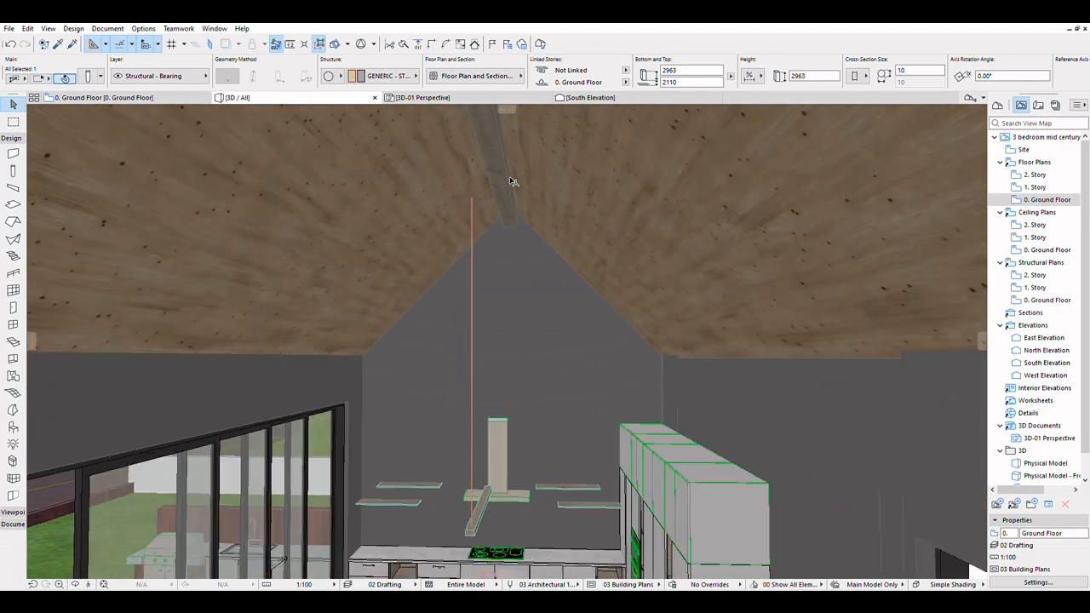
scroll(513, 181, "down", 1)
scroll(524, 516, "up", 5)
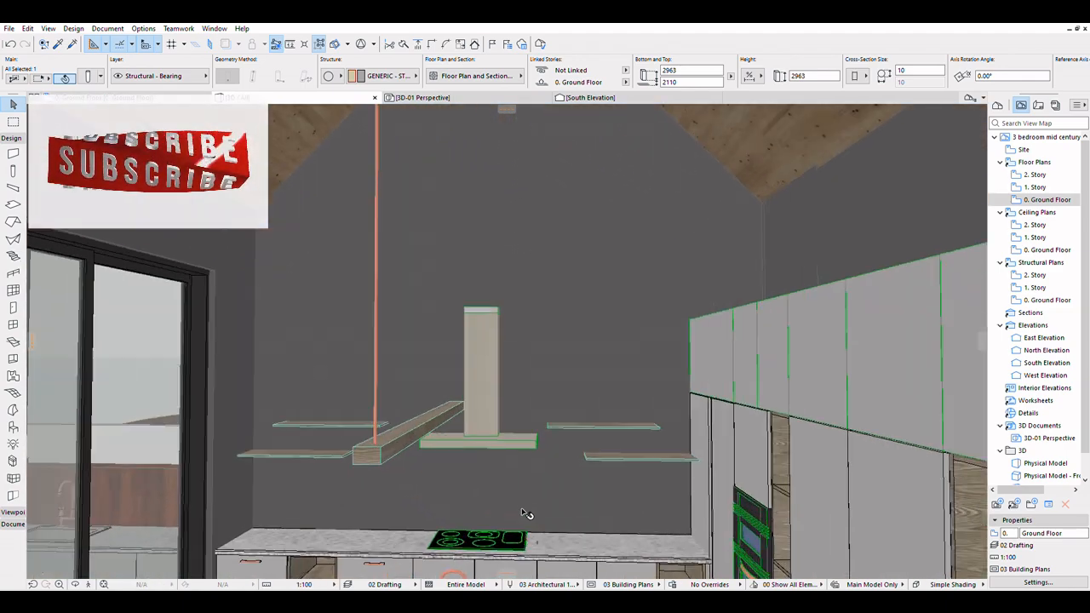
Examine the lamp and its thin column from the patio side and from inside the kitchen up to the ceiling
middle_click_drag(525, 515, 475, 434, "shift")
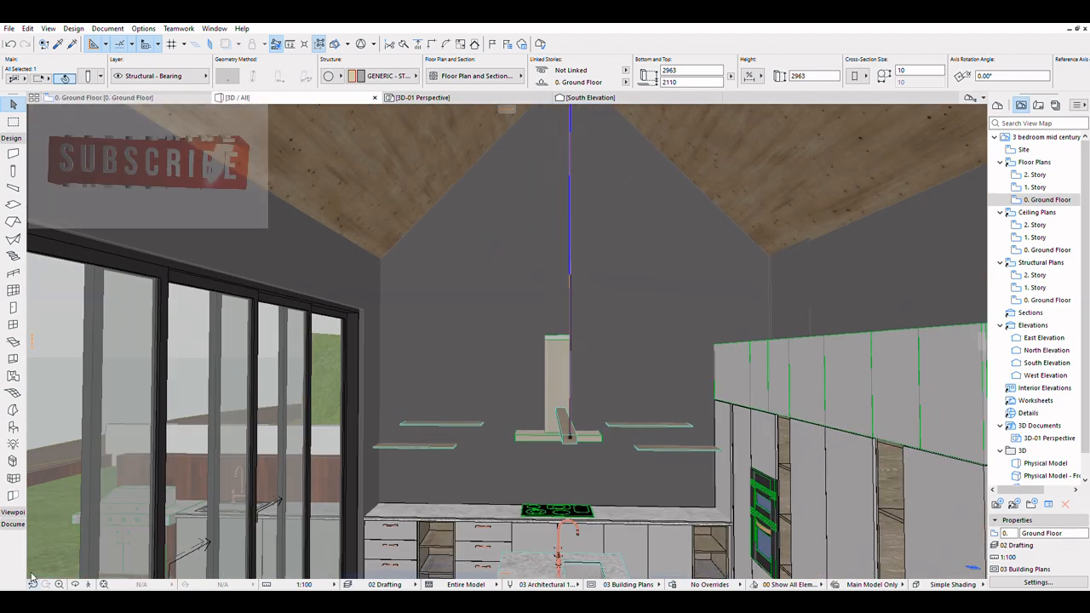
left_click(75, 584)
left_click_drag(341, 502, 712, 534)
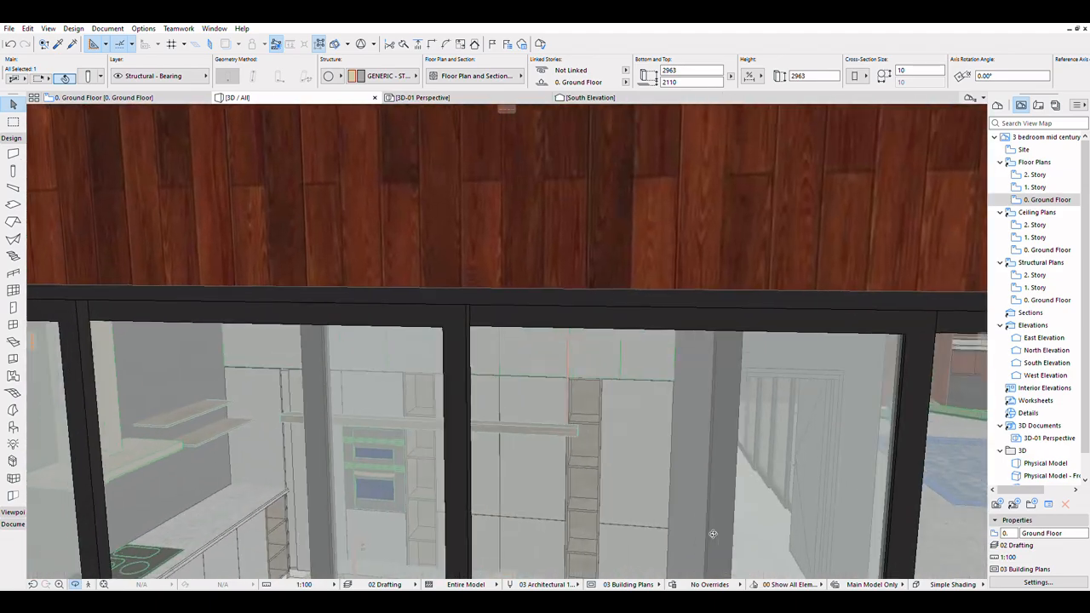
scroll(433, 226, "down", 8)
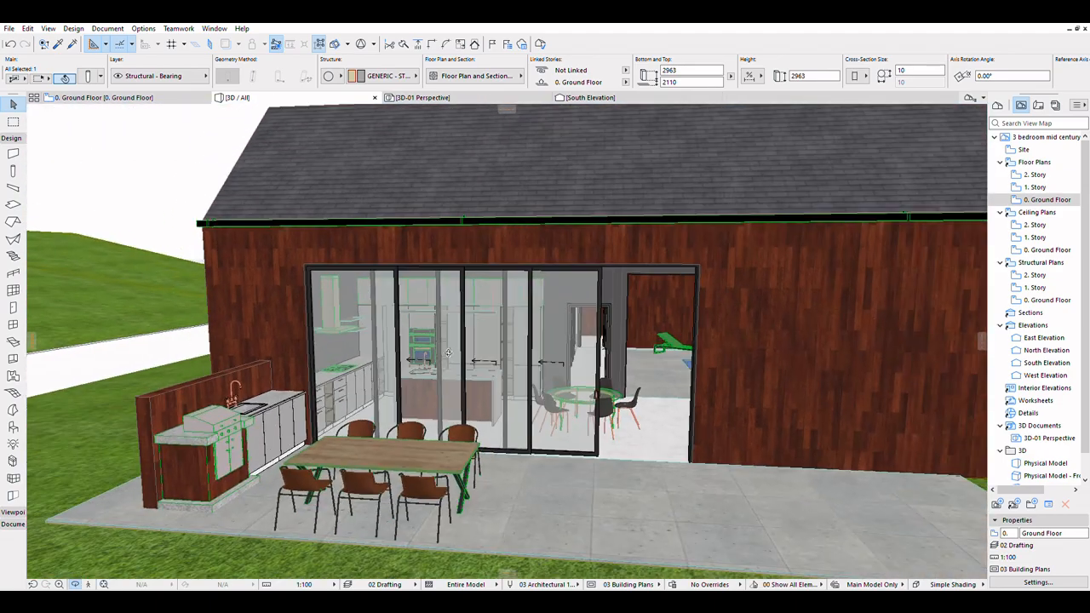
left_click_drag(447, 353, 553, 337)
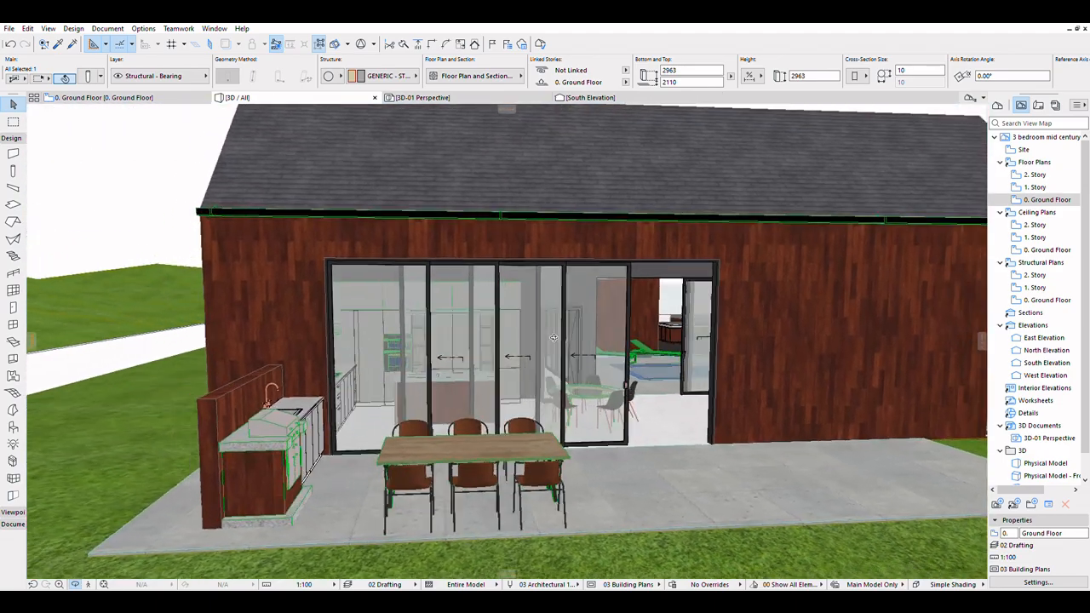
scroll(554, 337, "up", 3)
scroll(392, 273, "up", 6)
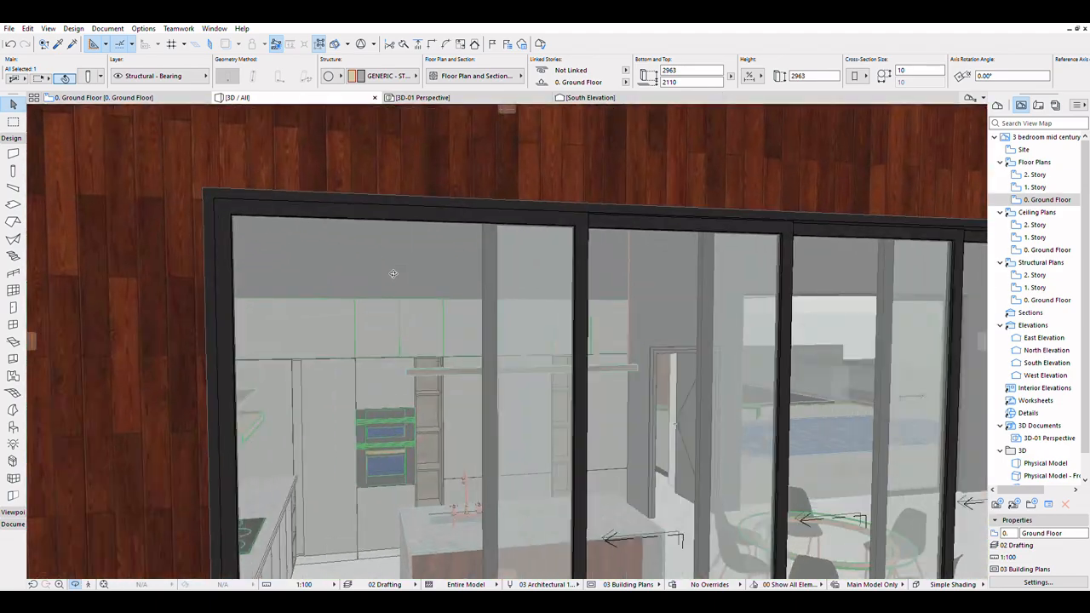
scroll(392, 273, "up", 6)
scroll(506, 340, "down", 5)
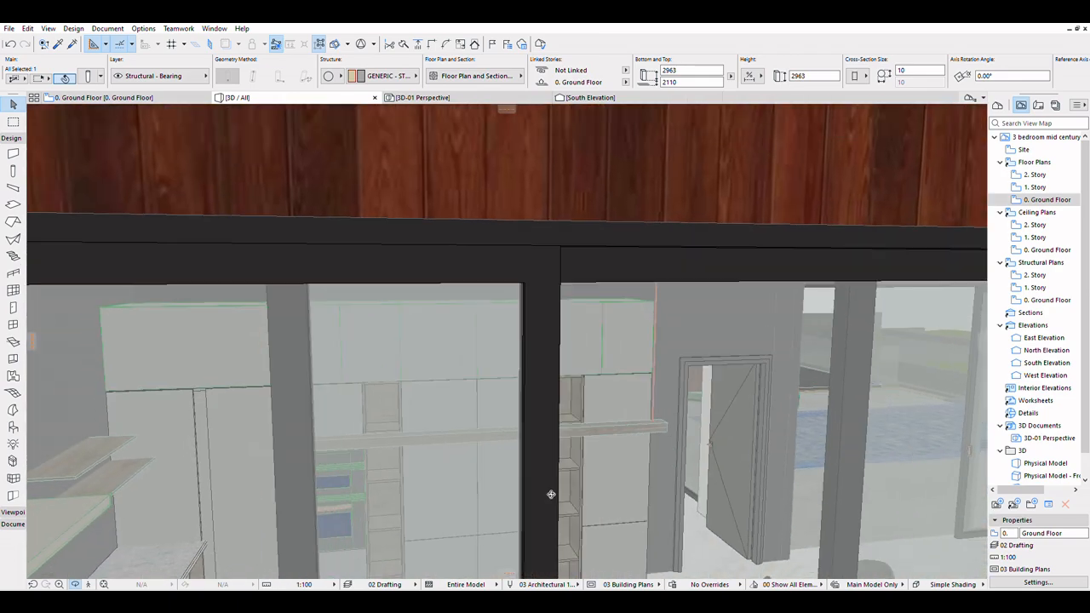
scroll(551, 494, "up", 3)
scroll(552, 319, "up", 3)
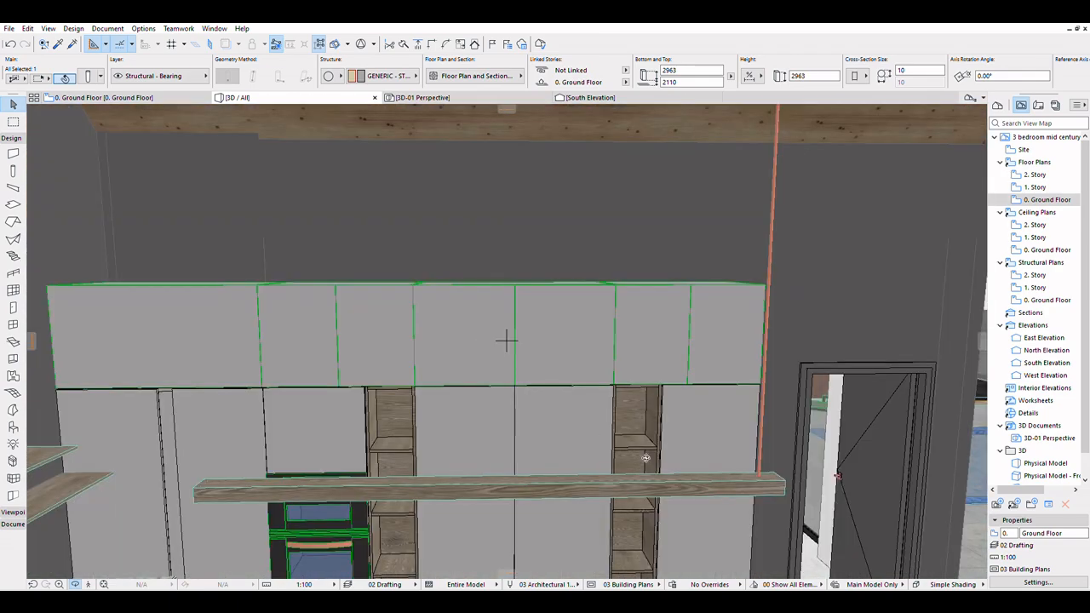
middle_click_drag(645, 458, 274, 426, "shift")
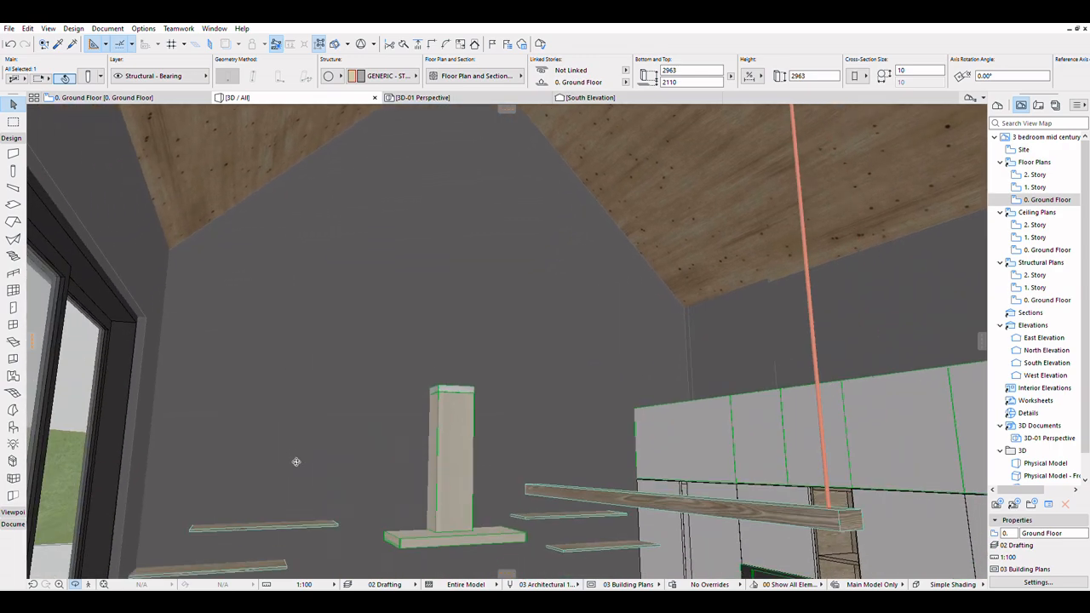
middle_click_drag(296, 462, 575, 406, "shift")
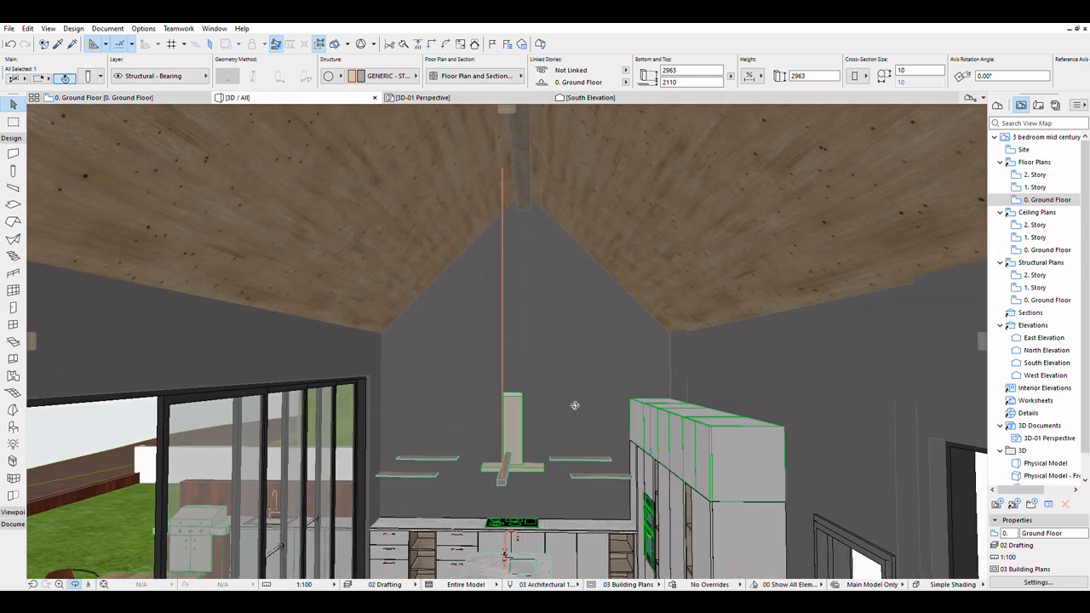
Stretch the thin column's upper end further toward the sloped ceiling, to a height of 3395
middle_click_drag(536, 164, 504, 288, "shift")
middle_click_drag(417, 386, 498, 408, "shift")
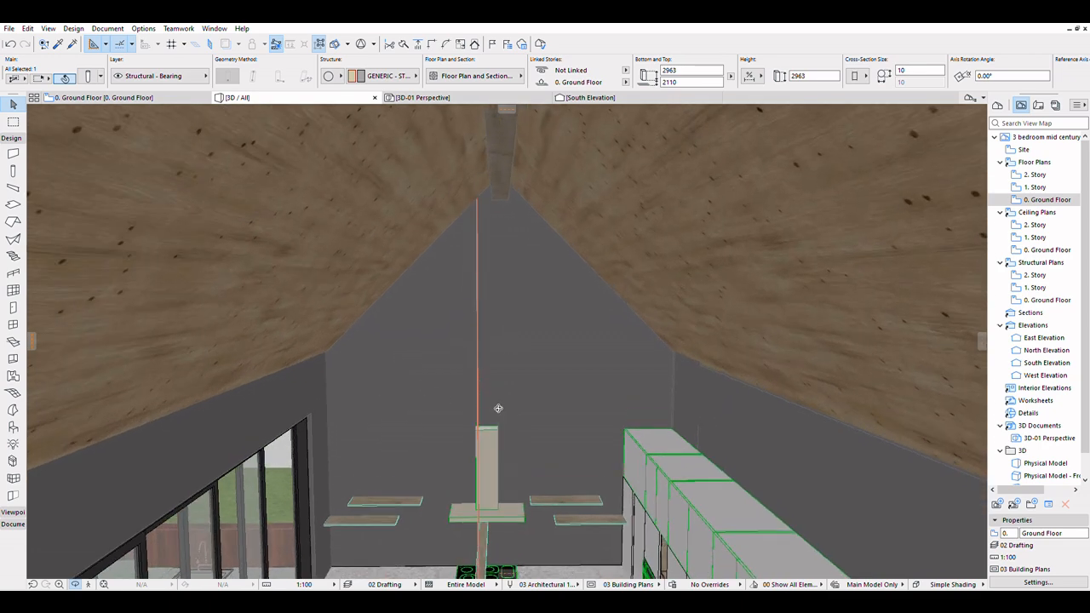
middle_click_drag(529, 200, 525, 157, "shift")
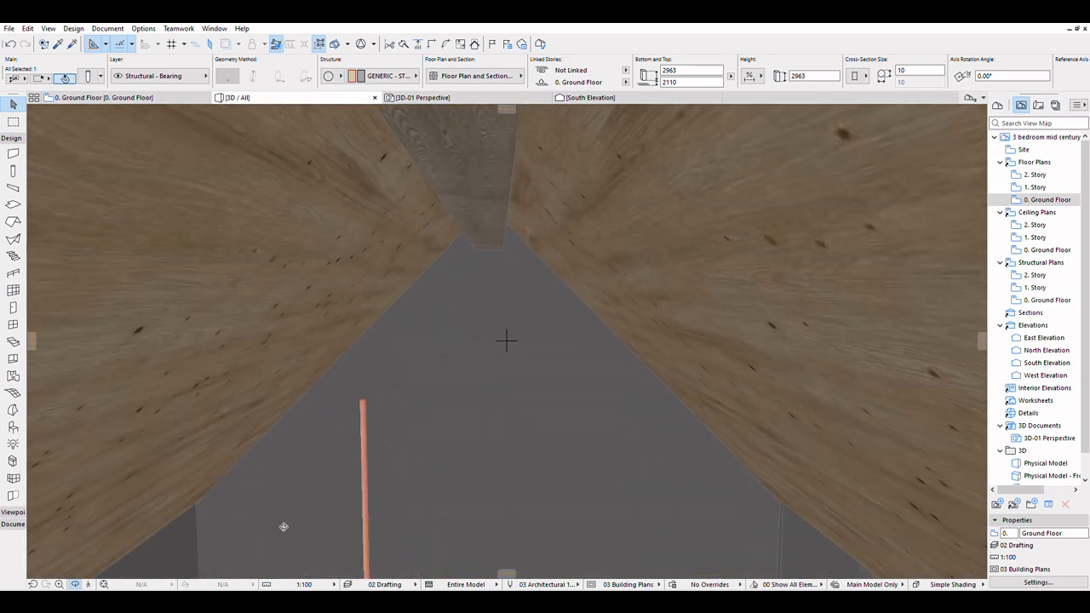
left_click(365, 395)
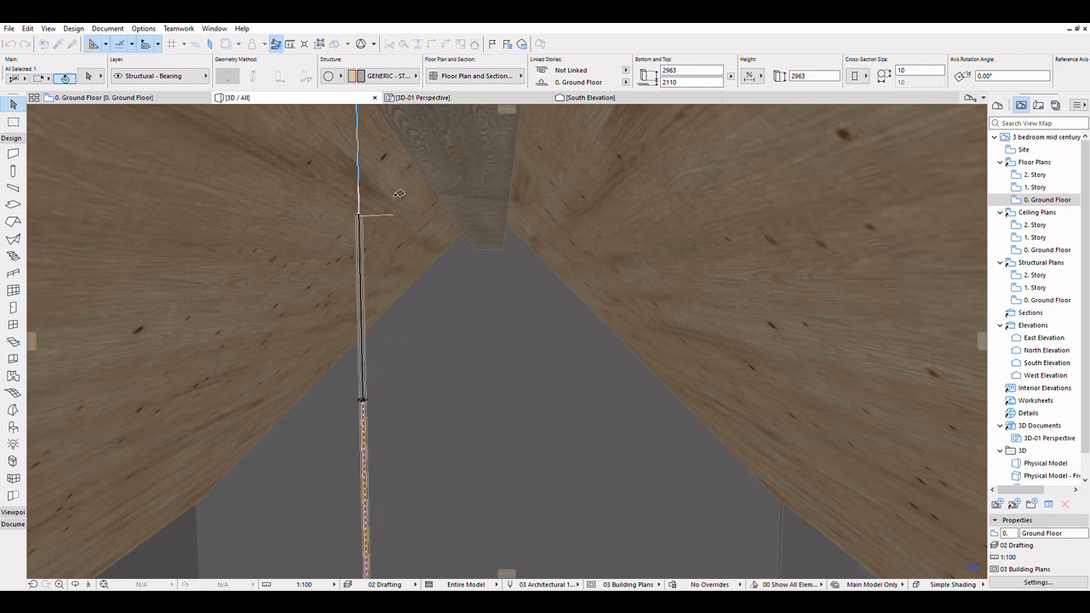
left_click(372, 137)
scroll(590, 204, "down", 2)
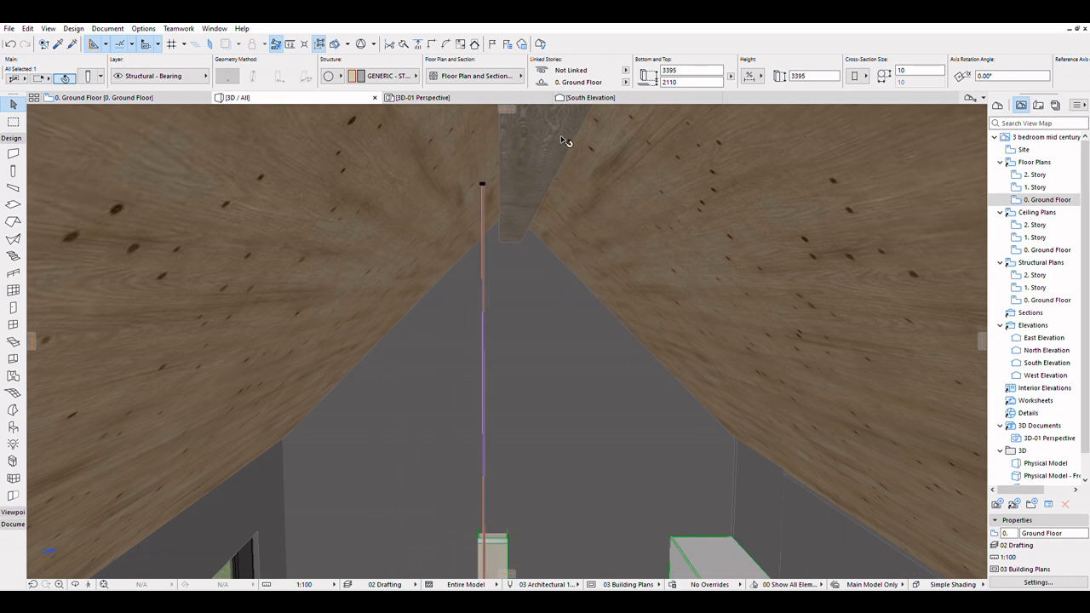
Extend the thin column to a height of 3449 and check its upper end against the wooden ceiling beside the ridge beam
scroll(566, 141, "up", 3)
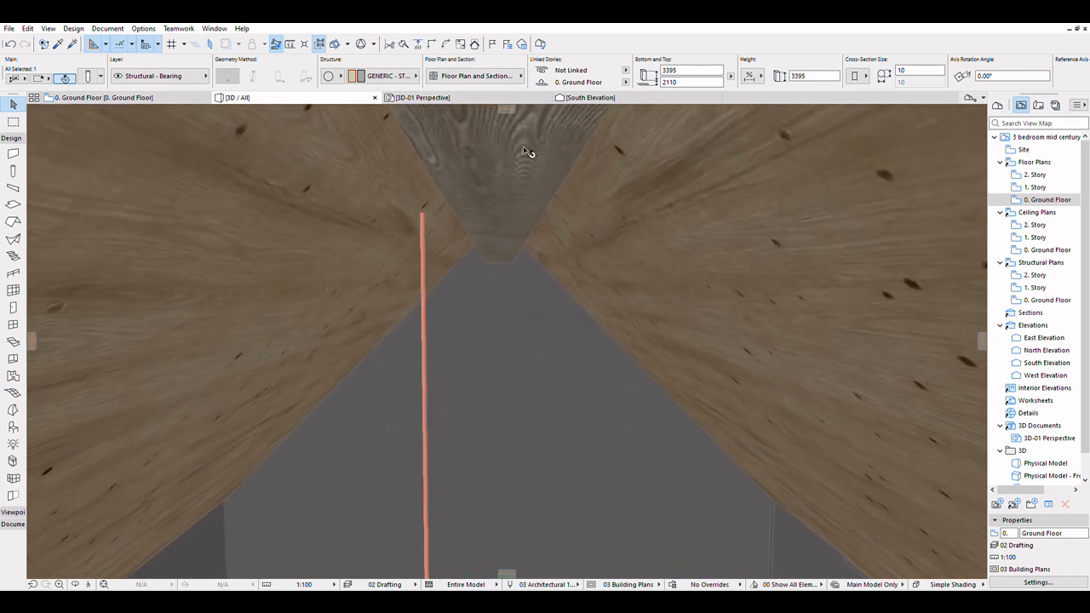
left_click(424, 208)
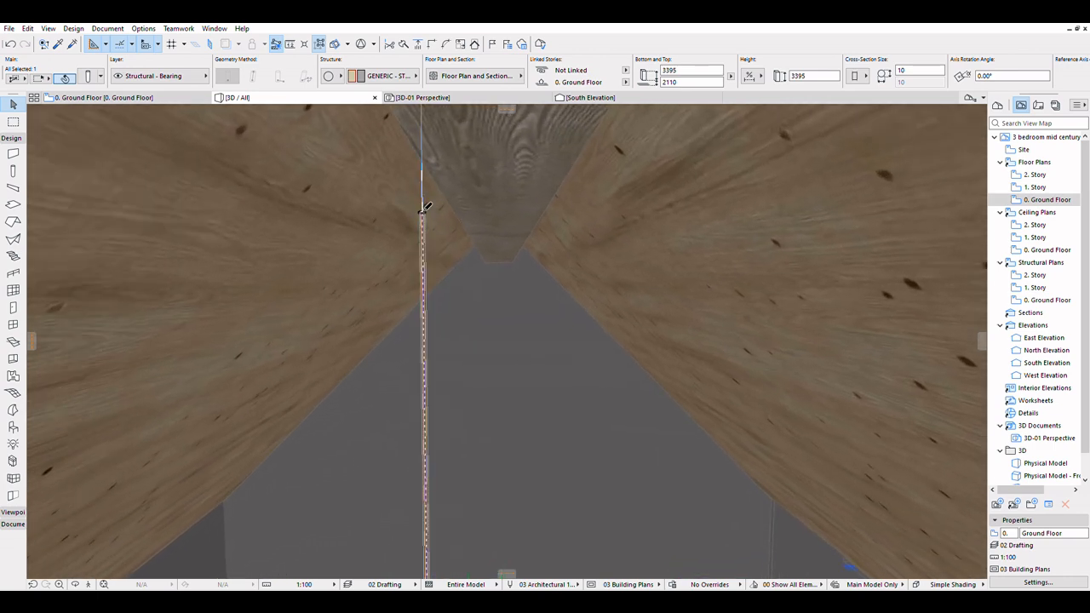
left_click(423, 184)
scroll(477, 155, "down", 5)
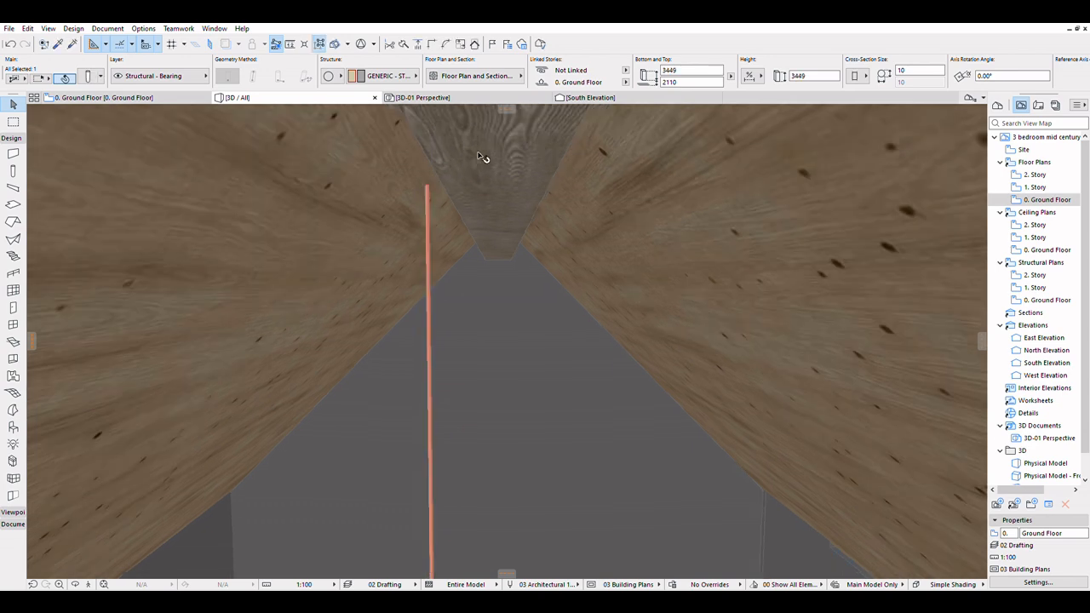
scroll(476, 153, "up", 5)
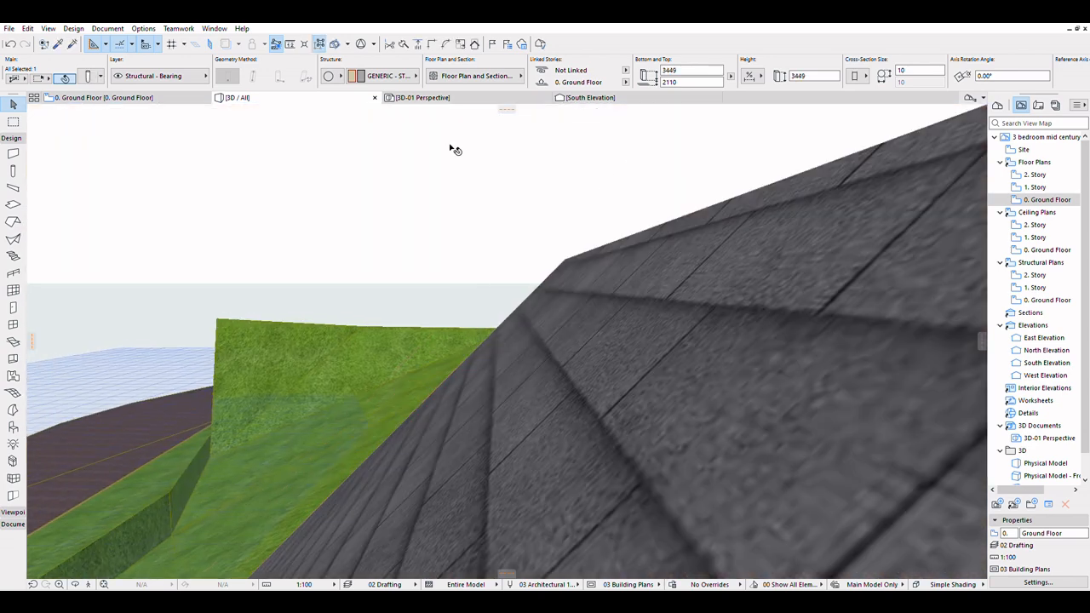
scroll(450, 143, "down", 1)
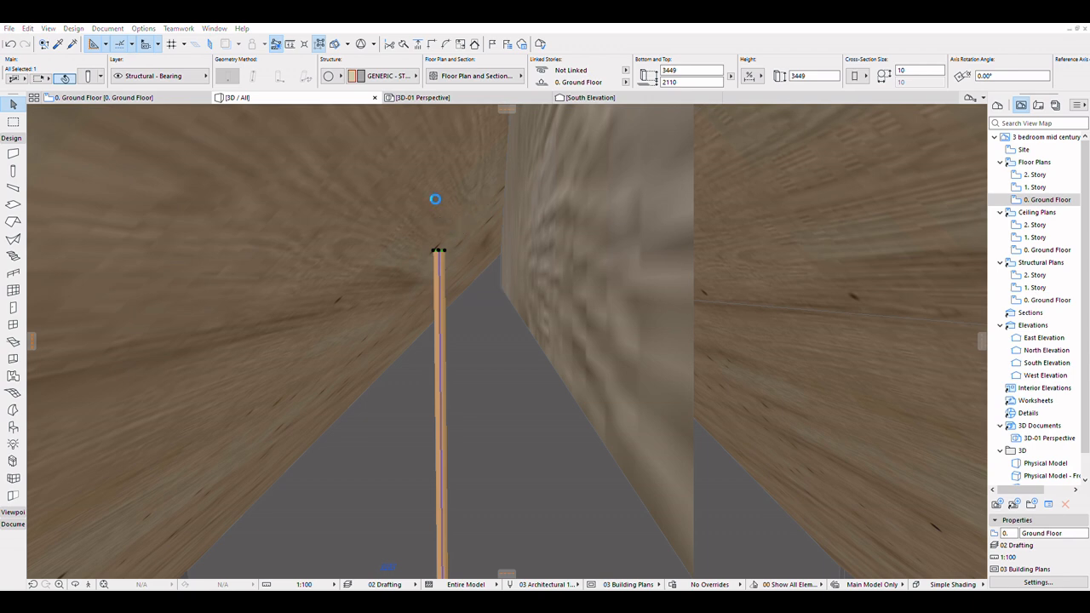
scroll(439, 171, "down", 3)
scroll(545, 229, "down", 3)
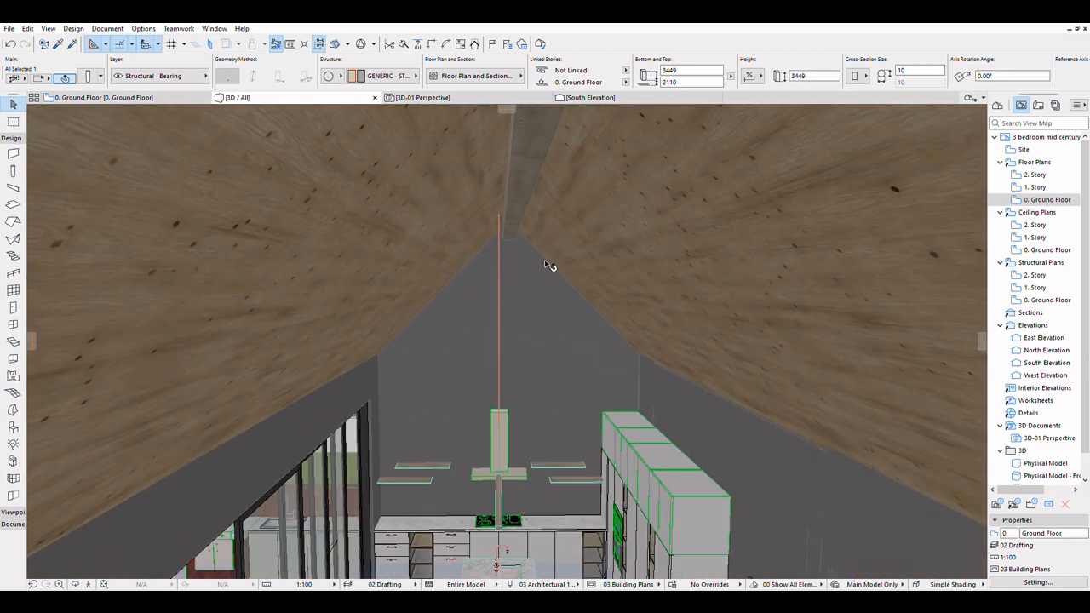
scroll(456, 324, "up", 5)
scroll(455, 324, "down", 5)
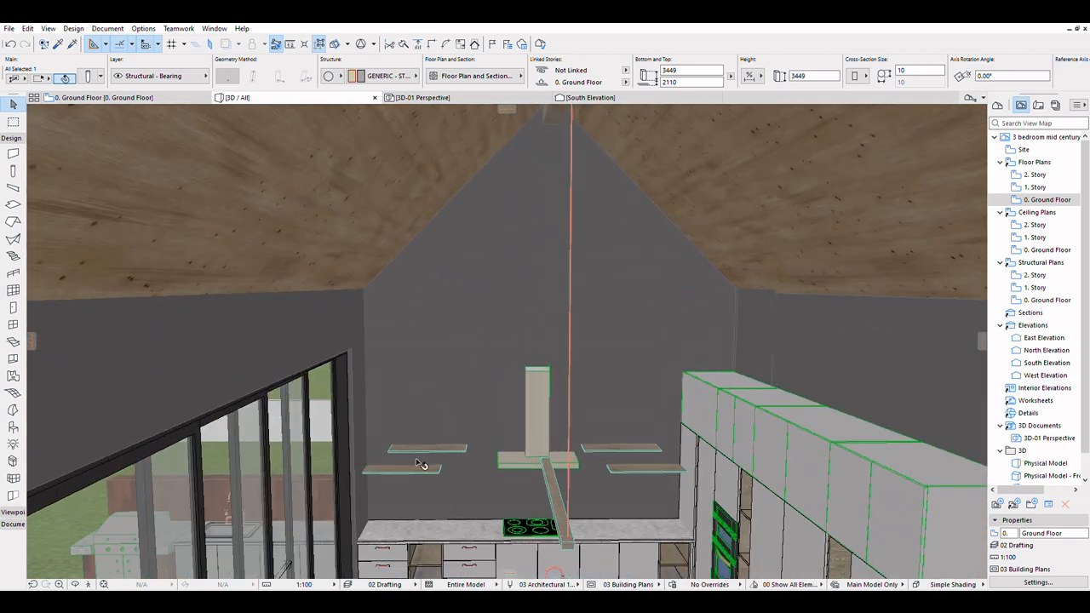
Place a copy of the thin column at the opposite end of the lamp, on the range hood side
left_click(75, 583)
left_click_drag(298, 470, 213, 375)
left_click_drag(349, 412, 417, 449)
scroll(218, 310, "down", 5)
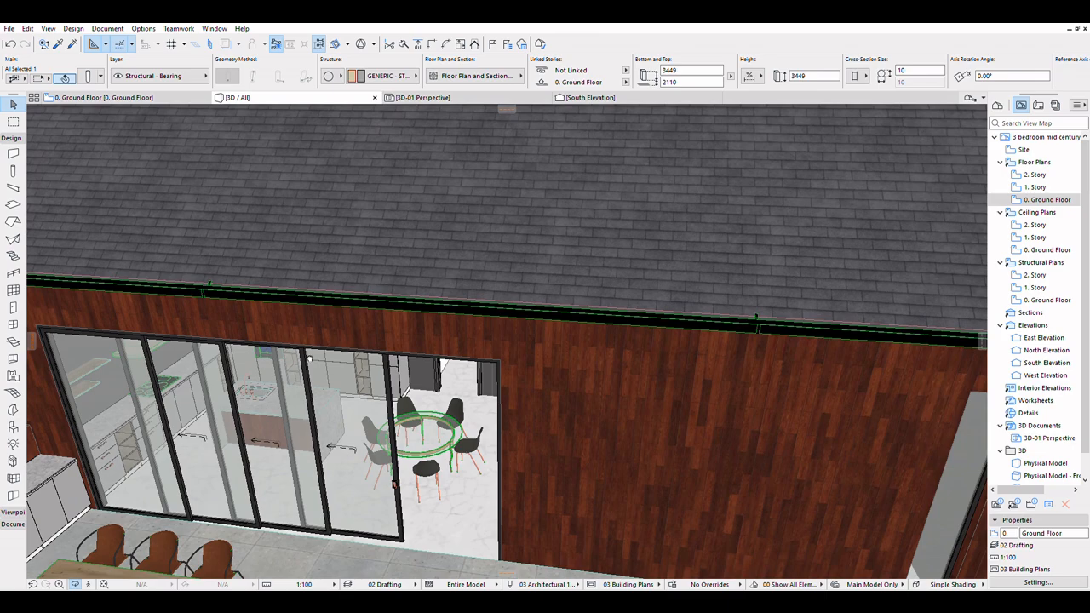
scroll(339, 365, "up", 2)
scroll(181, 298, "up", 2)
scroll(288, 351, "up", 3)
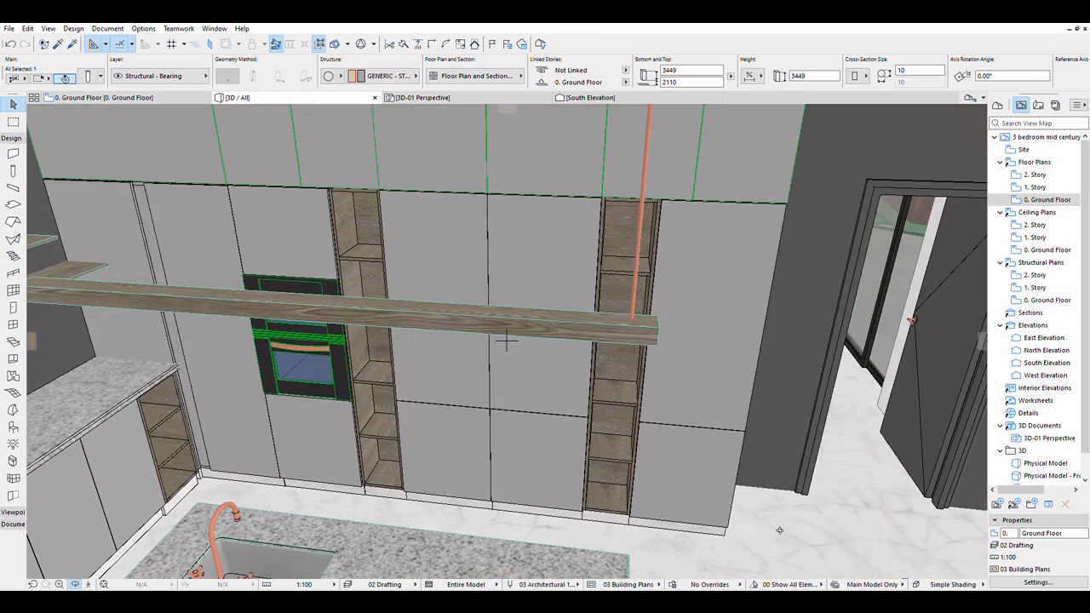
mouse_move(779, 531)
left_mouse_down()
mouse_move(622, 480)
mouse_move(585, 456)
mouse_move(743, 472)
mouse_move(556, 385)
left_mouse_up()
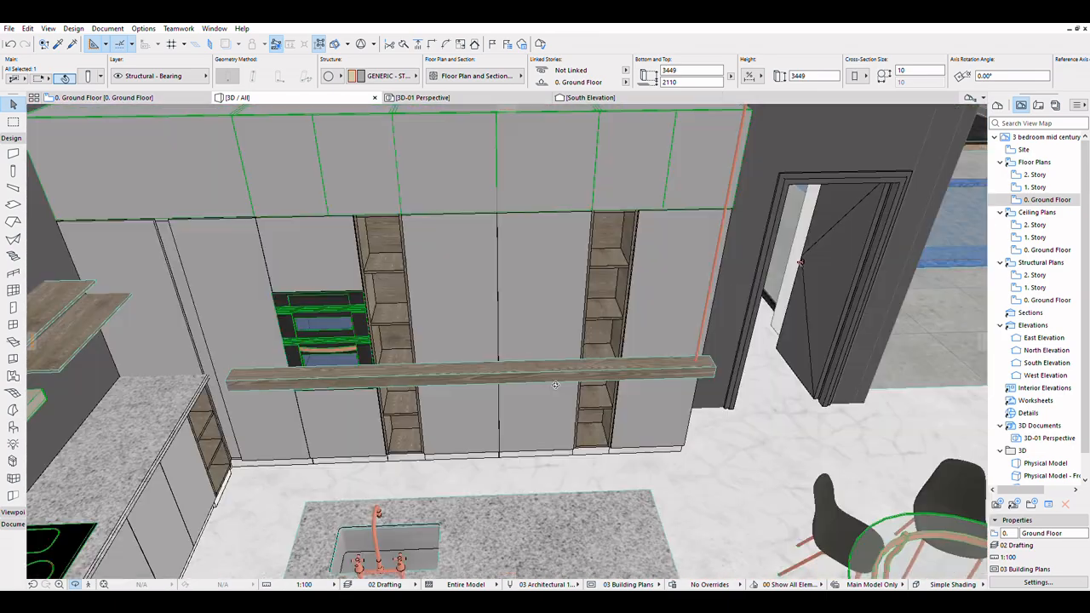
scroll(555, 385, "up", 2)
left_click_drag(648, 512, 424, 512)
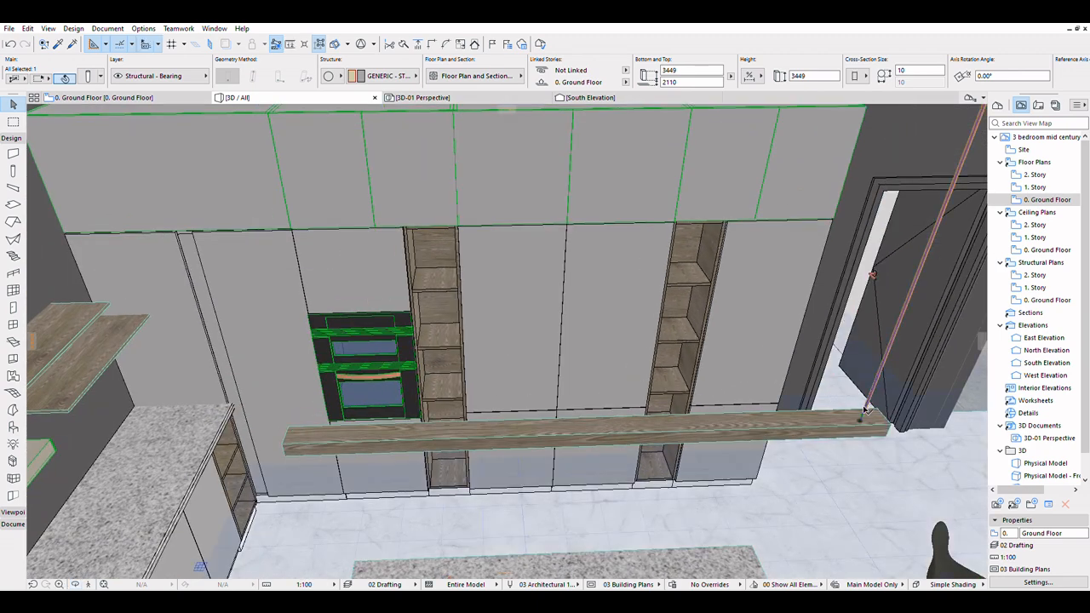
left_click(862, 416)
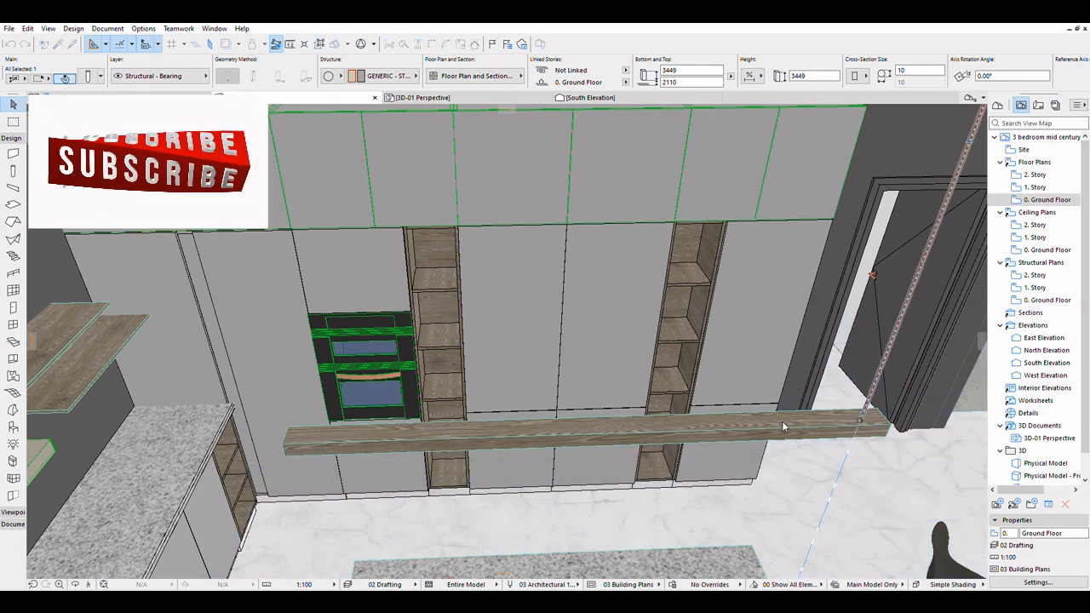
left_click(657, 388)
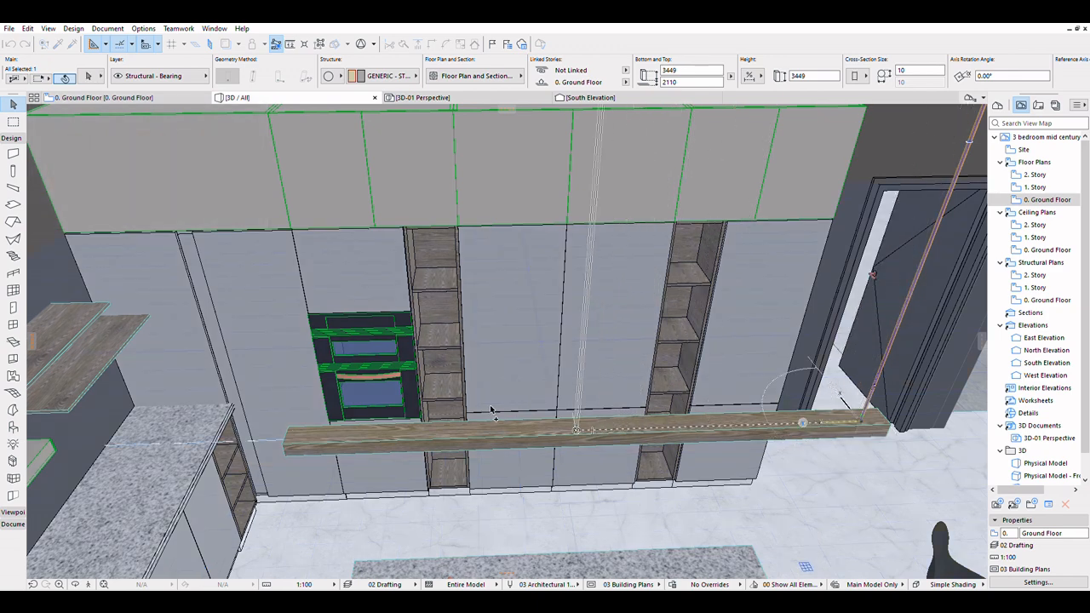
left_click(297, 428)
scroll(214, 388, "down", 3)
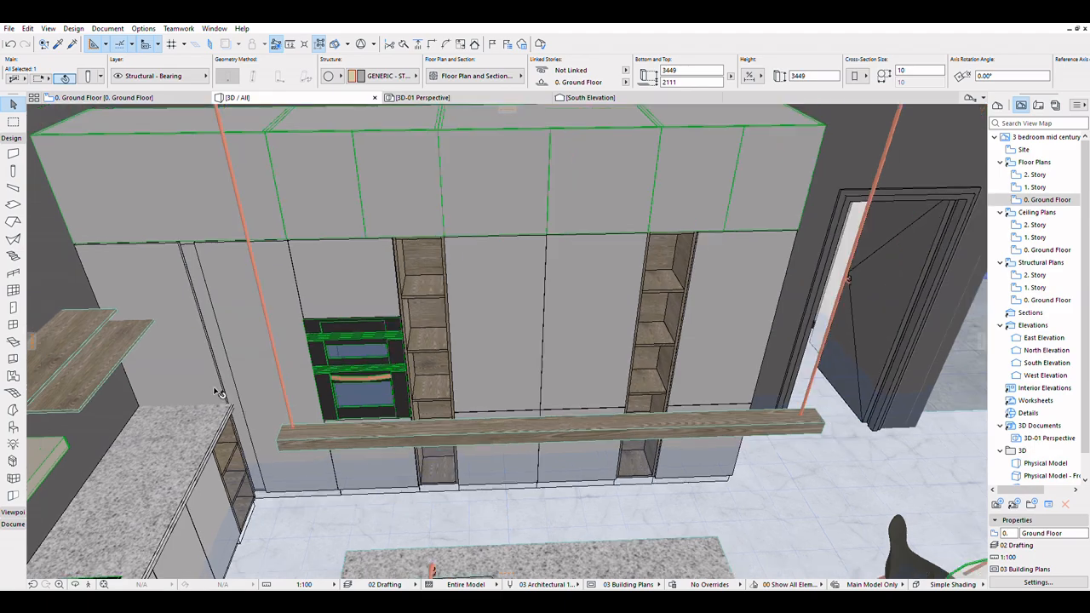
Examine the lamp hanging on both thin columns from the patio and from the dining side of the kitchen
left_click(73, 582)
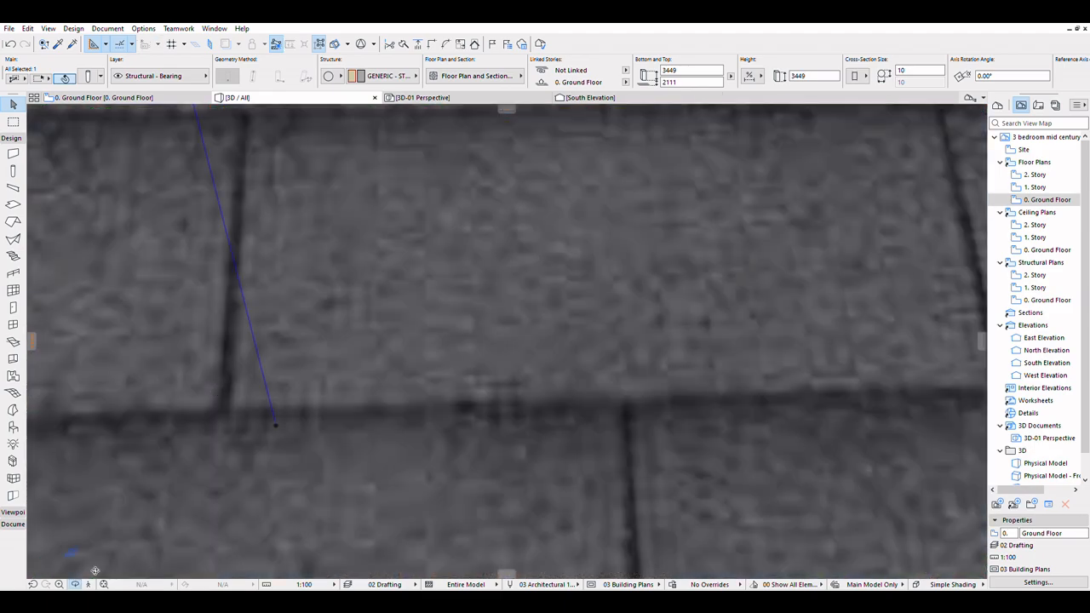
left_click_drag(416, 483, 569, 323)
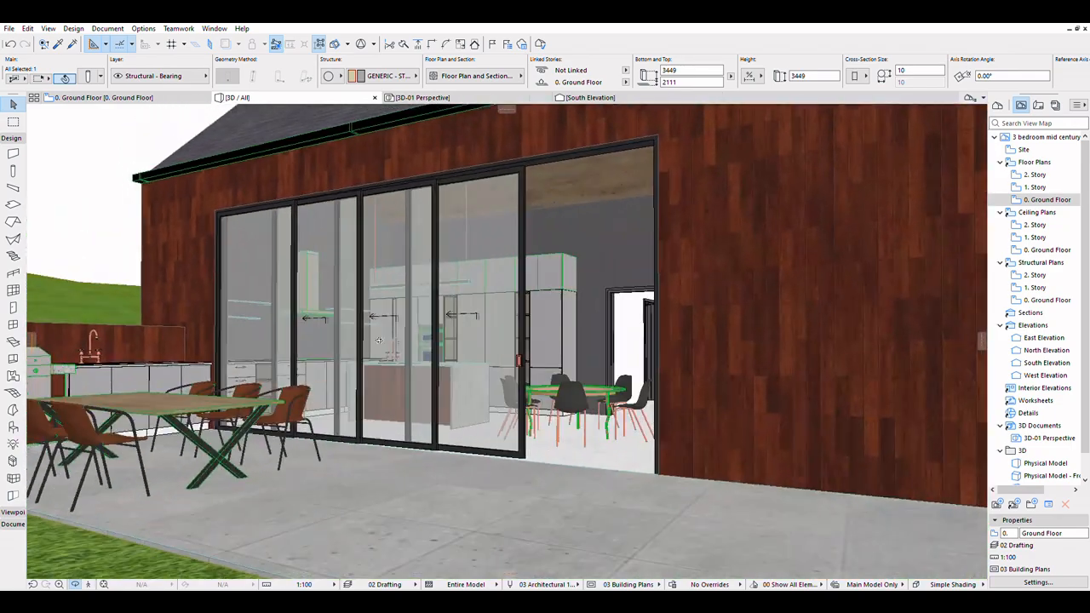
scroll(554, 327, "up", 10)
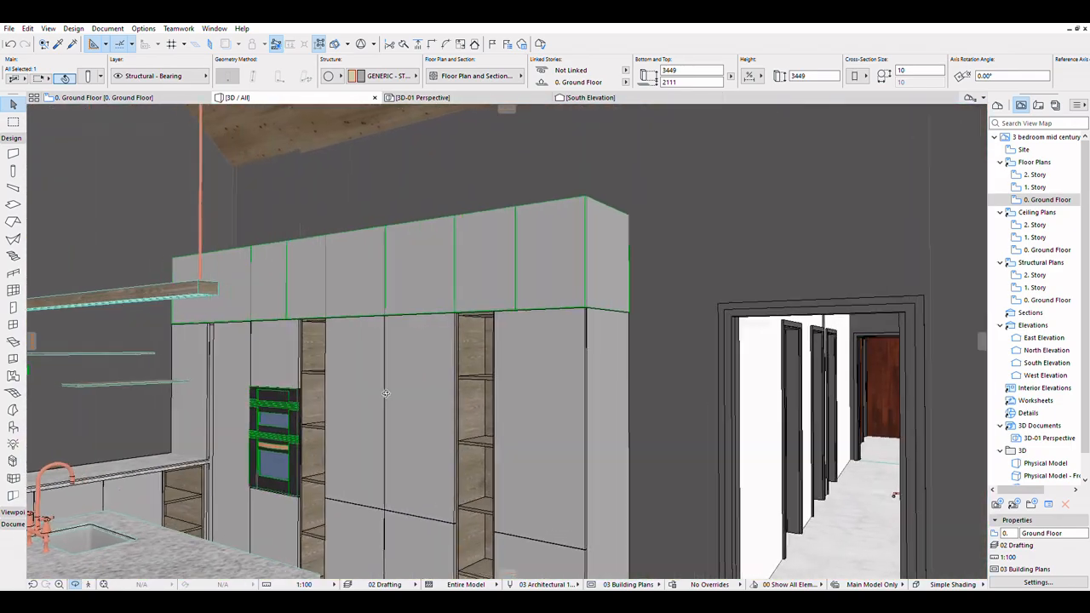
left_click_drag(385, 393, 377, 276)
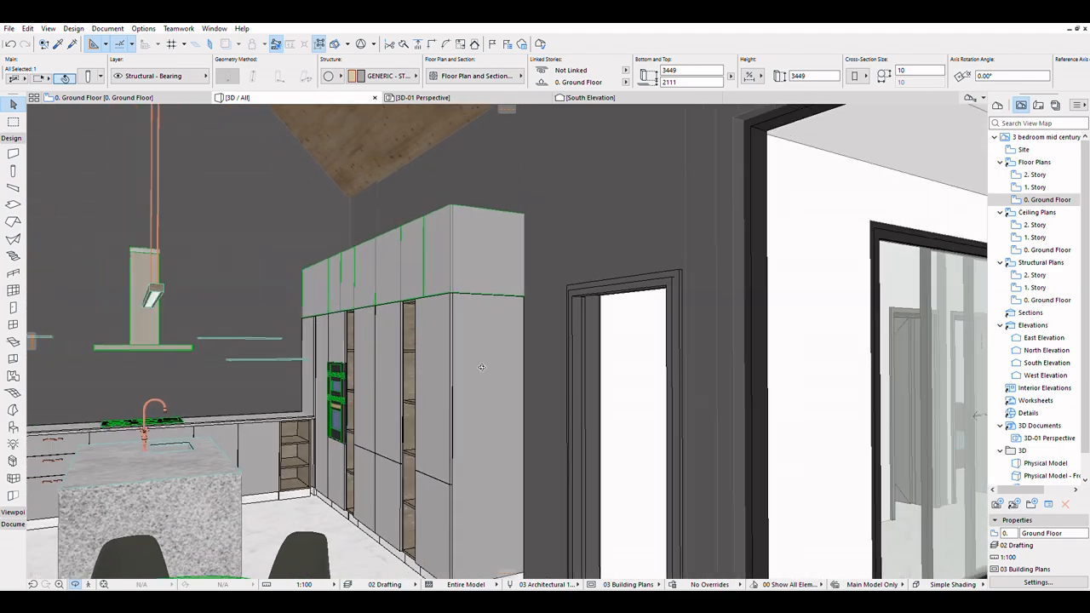
scroll(481, 368, "down", 5)
left_click_drag(481, 368, 358, 434)
scroll(303, 387, "down", 4)
scroll(250, 243, "up", 4)
scroll(251, 242, "up", 1)
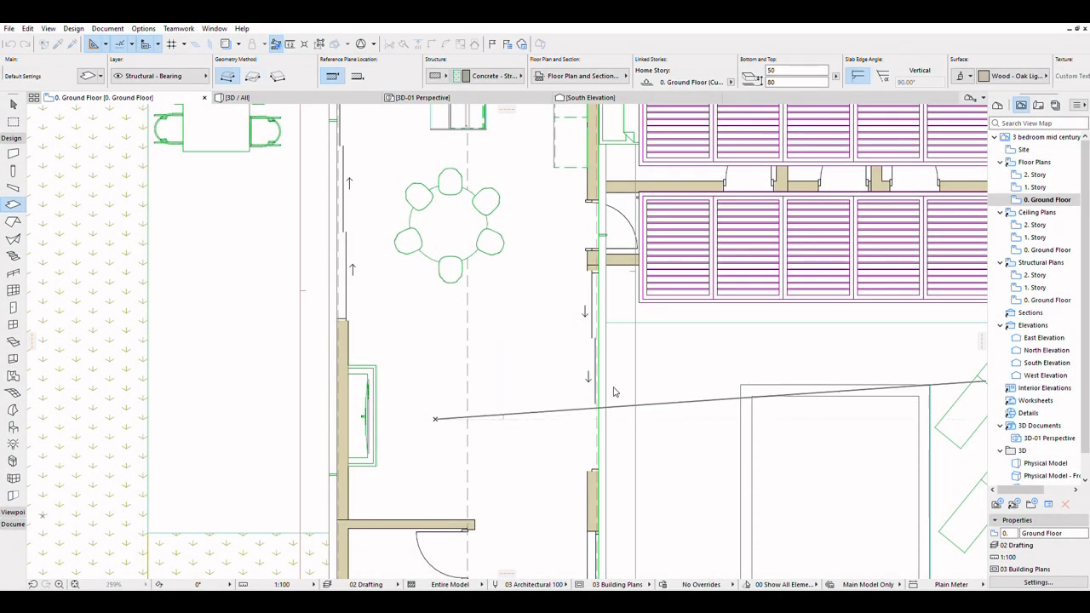
Draw a circular oak slab on the dashed centre line between the dining table and the partition wall
scroll(463, 409, "up", 3)
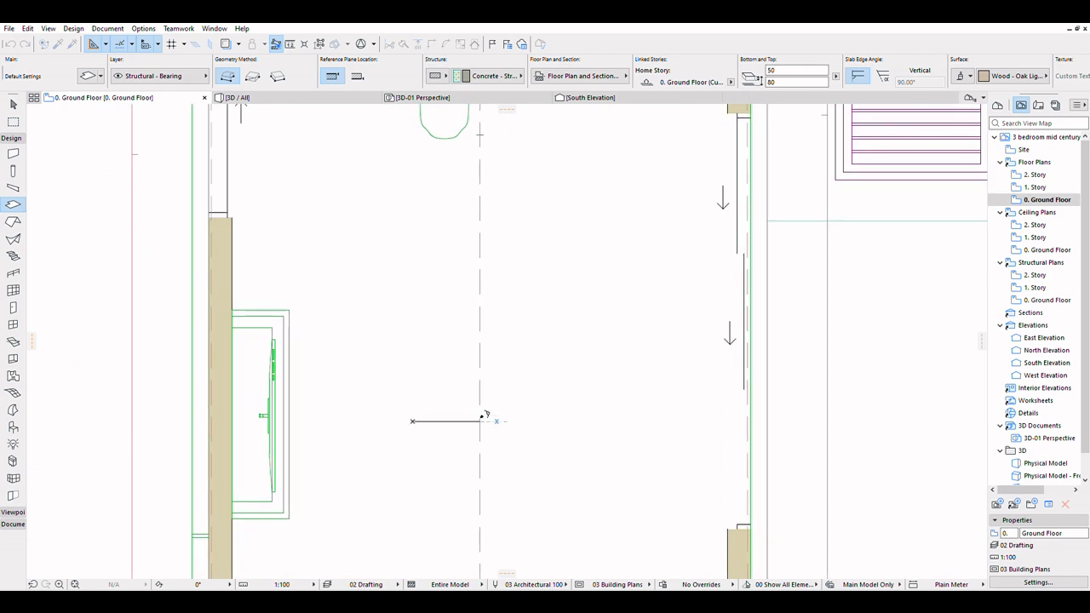
left_click(483, 421)
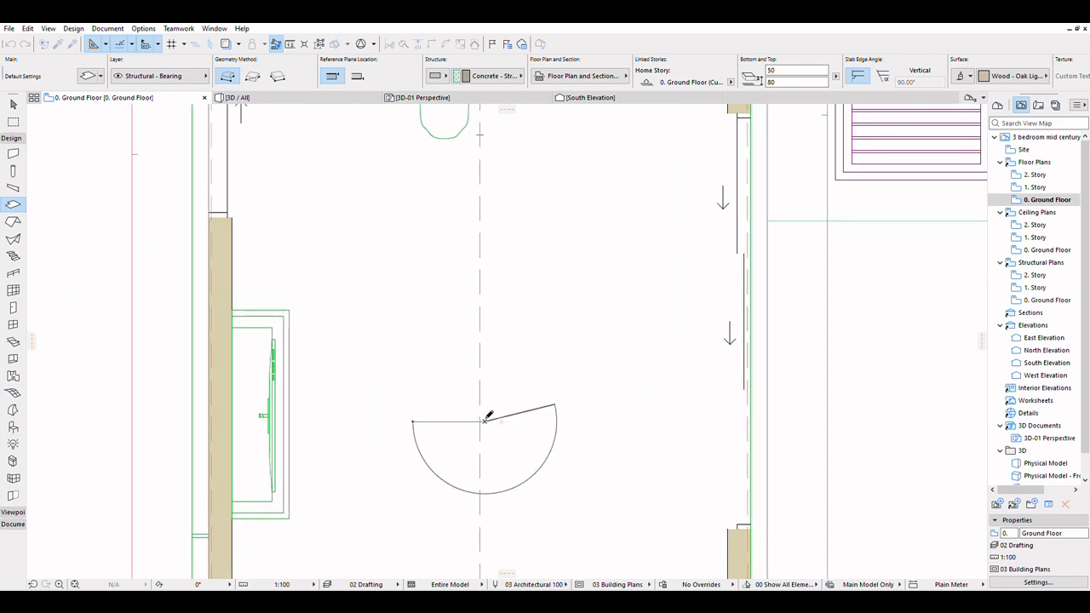
left_click(418, 412)
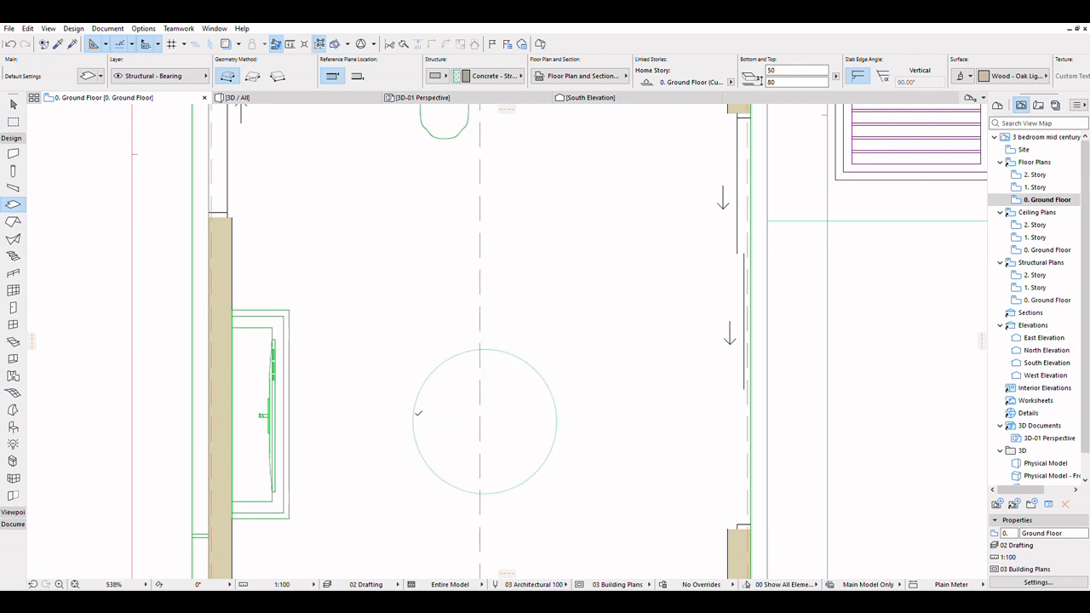
left_click(13, 103)
scroll(539, 272, "down", 2)
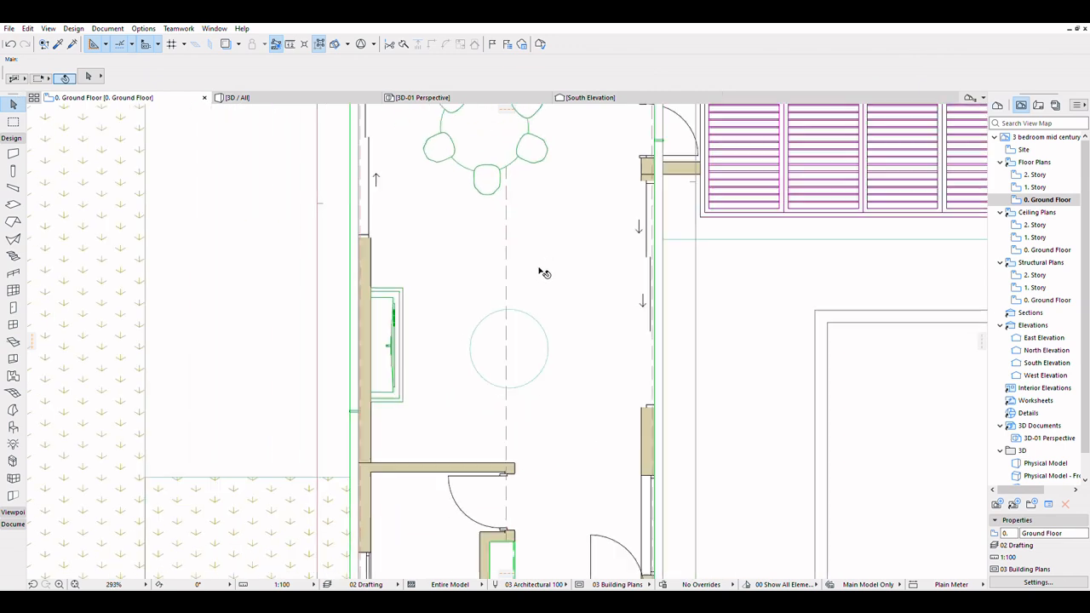
Enlarge the circular slab's radius by reshaping its curved edge
scroll(545, 332, "up", 2)
left_click(539, 345)
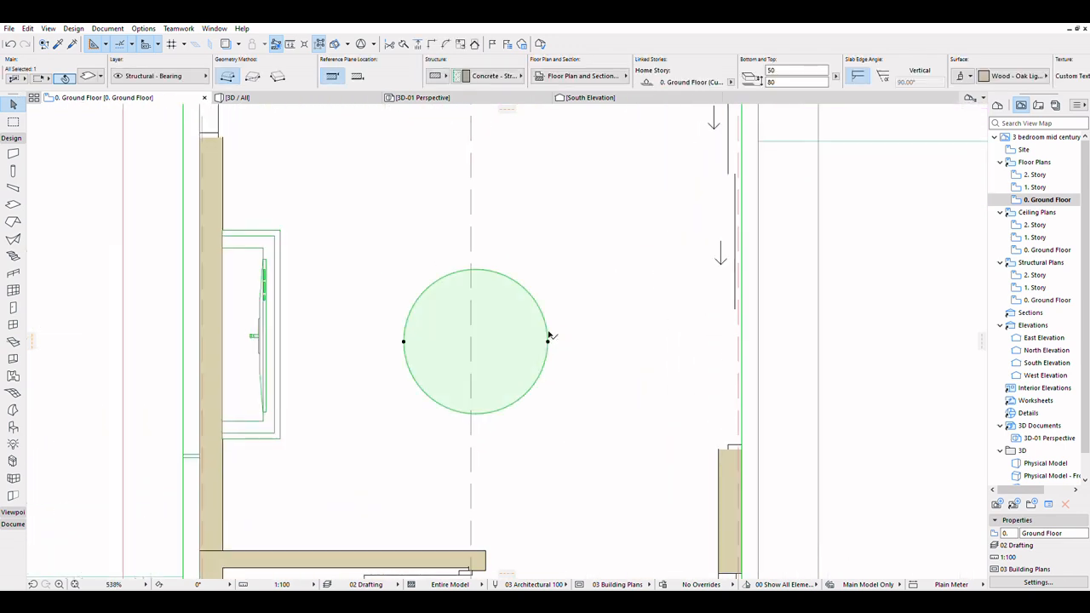
left_click_drag(550, 337, 901, 366)
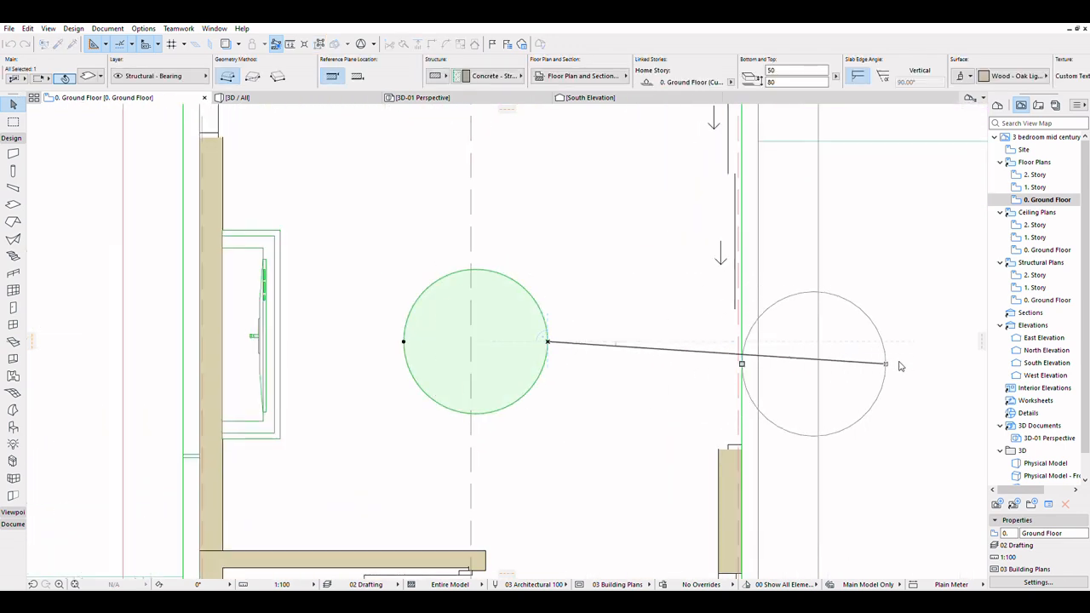
left_click(901, 366)
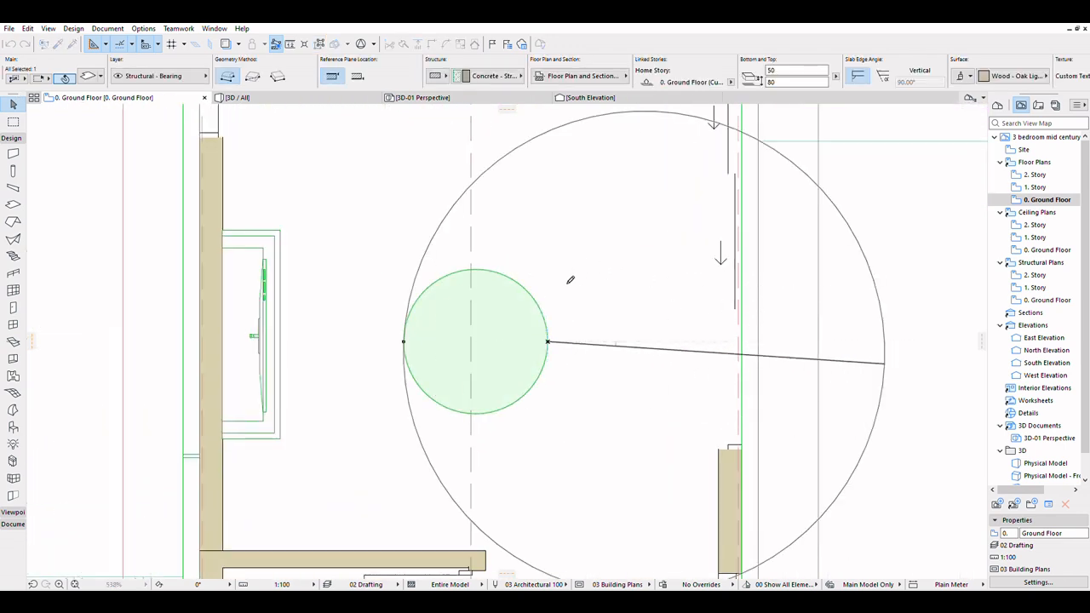
left_click(590, 324)
scroll(500, 298, "down", 4)
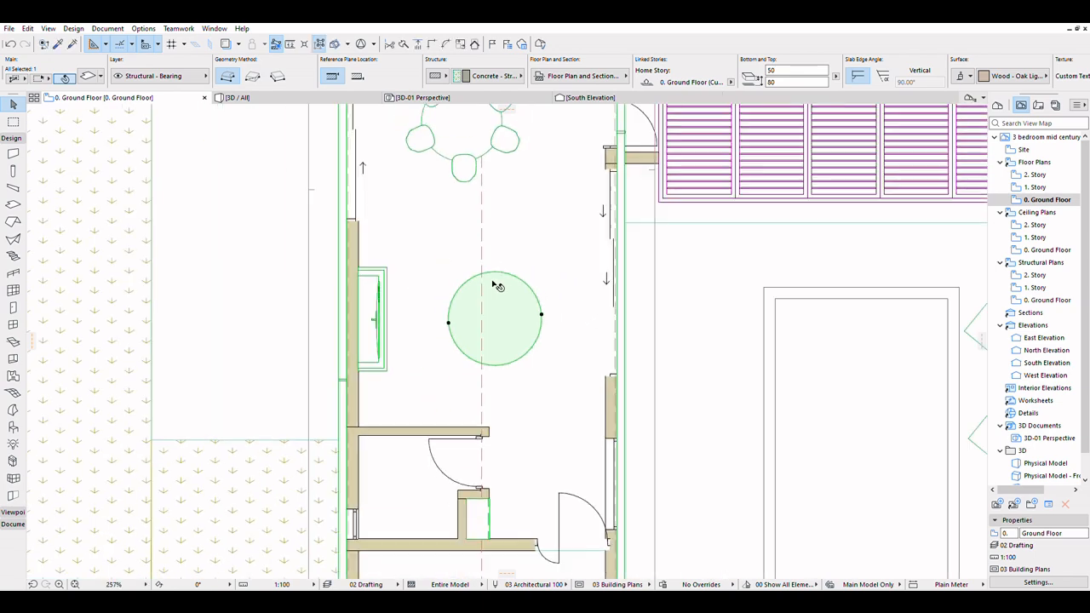
Move the circular slab so that it sits centred on the dashed centre line, slightly further from the dining table
scroll(512, 294, "up", 2)
left_click_drag(504, 305, 492, 298)
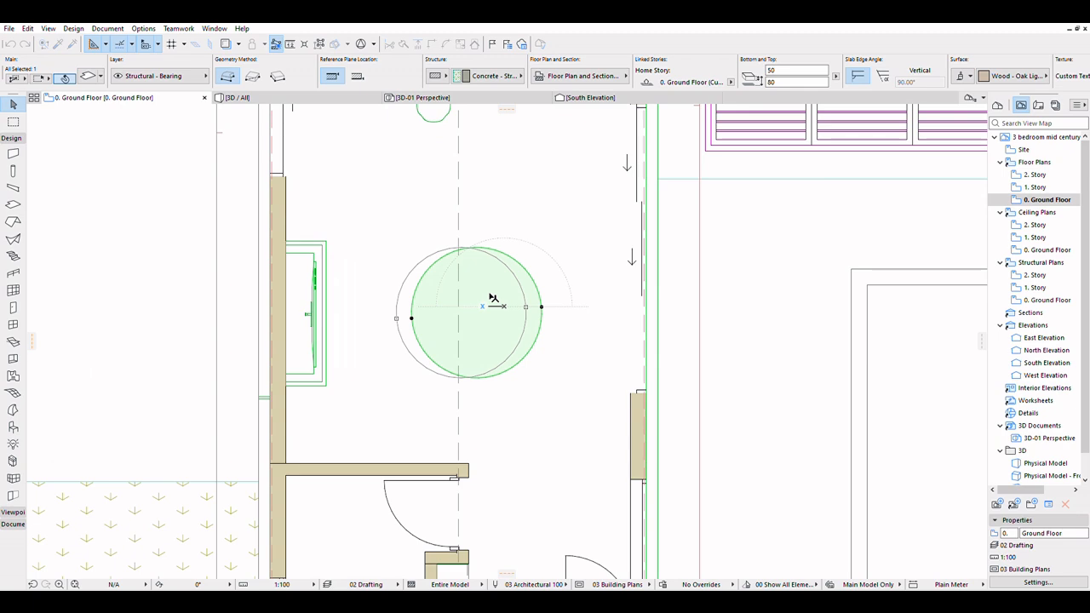
left_click(492, 298)
scroll(528, 294, "up", 1)
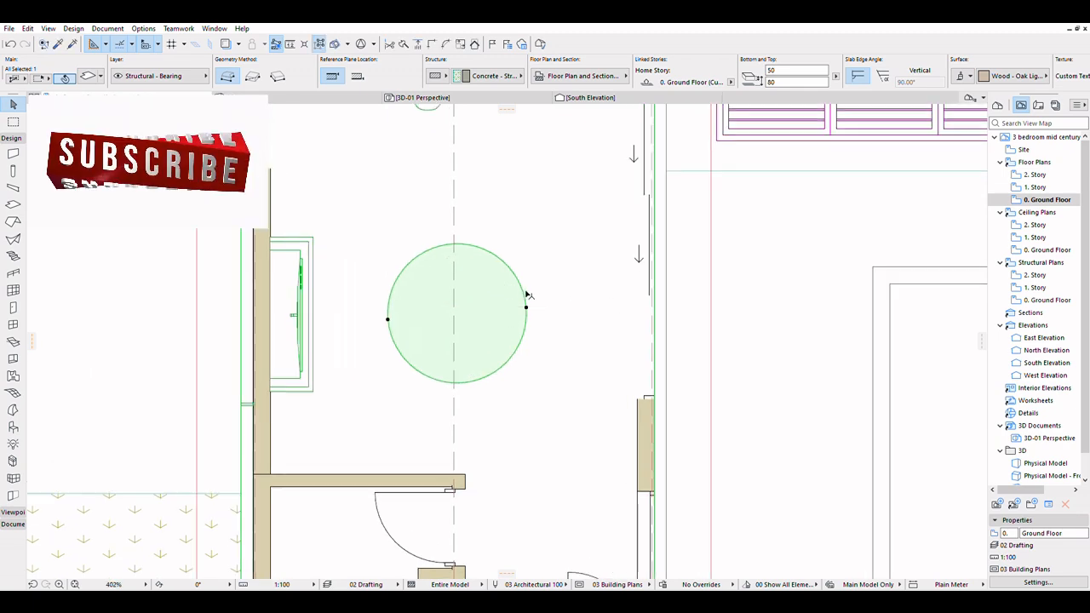
scroll(540, 312, "down", 1)
key("ctrl+d")
left_click(480, 299)
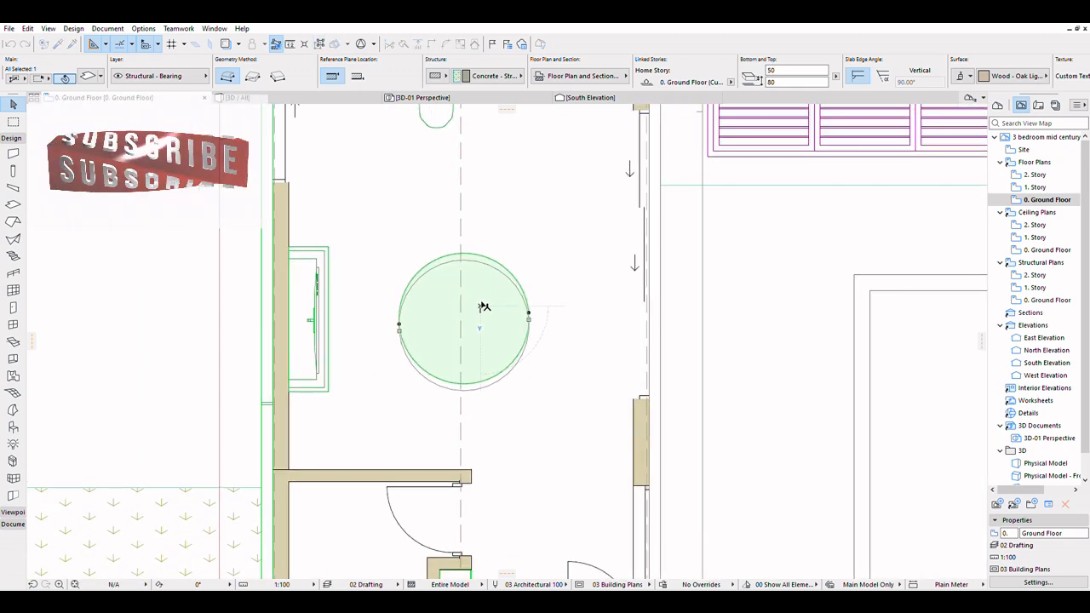
left_click(481, 306)
scroll(410, 297, "up", 2)
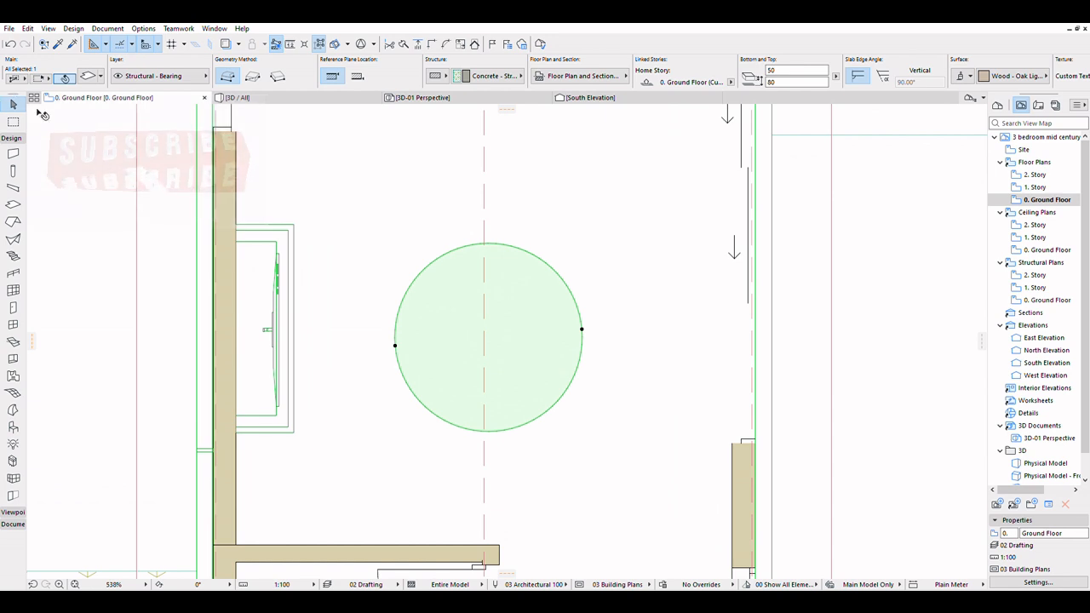
Cut a concentric circular opening into the round slab so that only a narrow ring remains
left_click(396, 345)
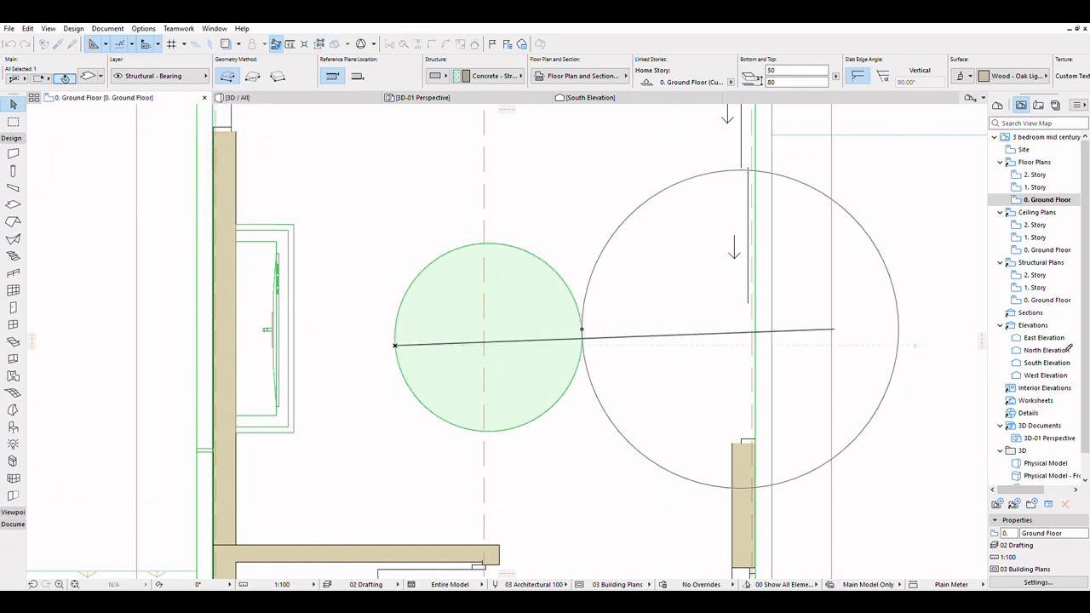
left_click(957, 365)
scroll(417, 333, "up", 2)
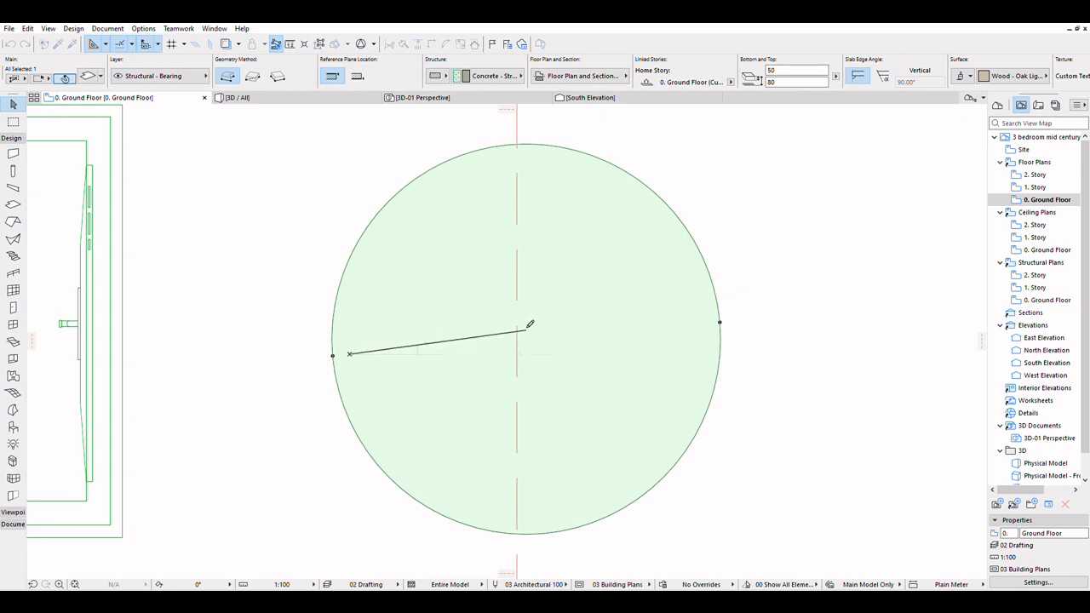
left_click(965, 380)
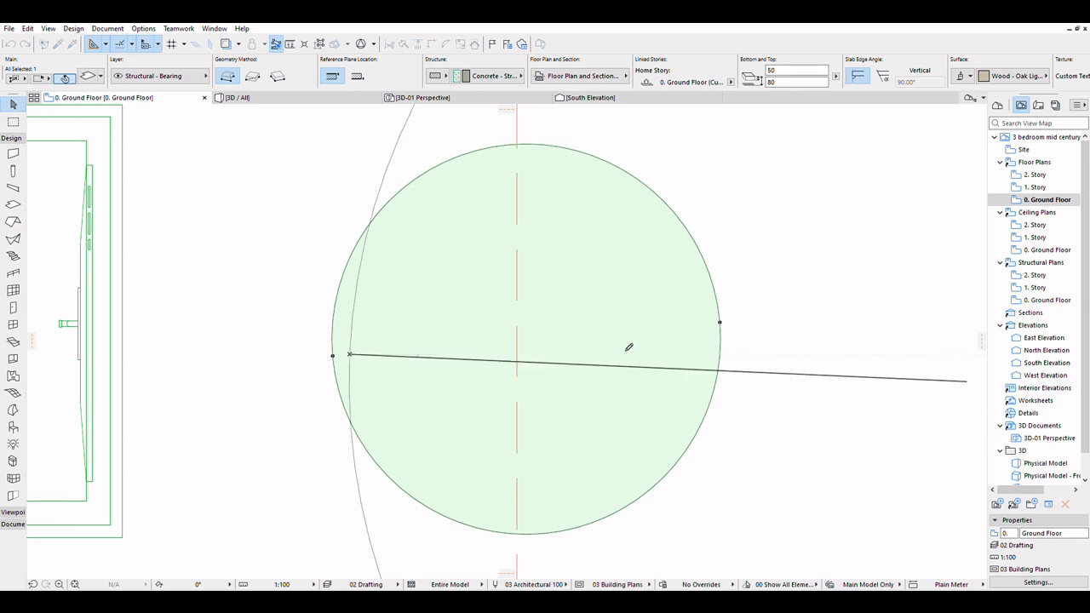
left_click(525, 337)
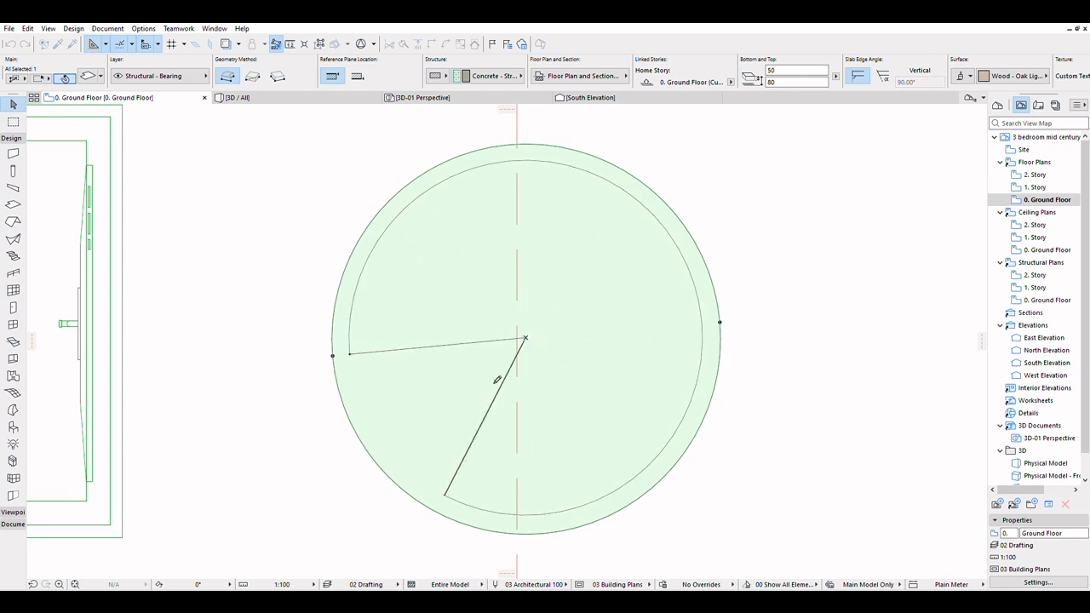
left_click(350, 360)
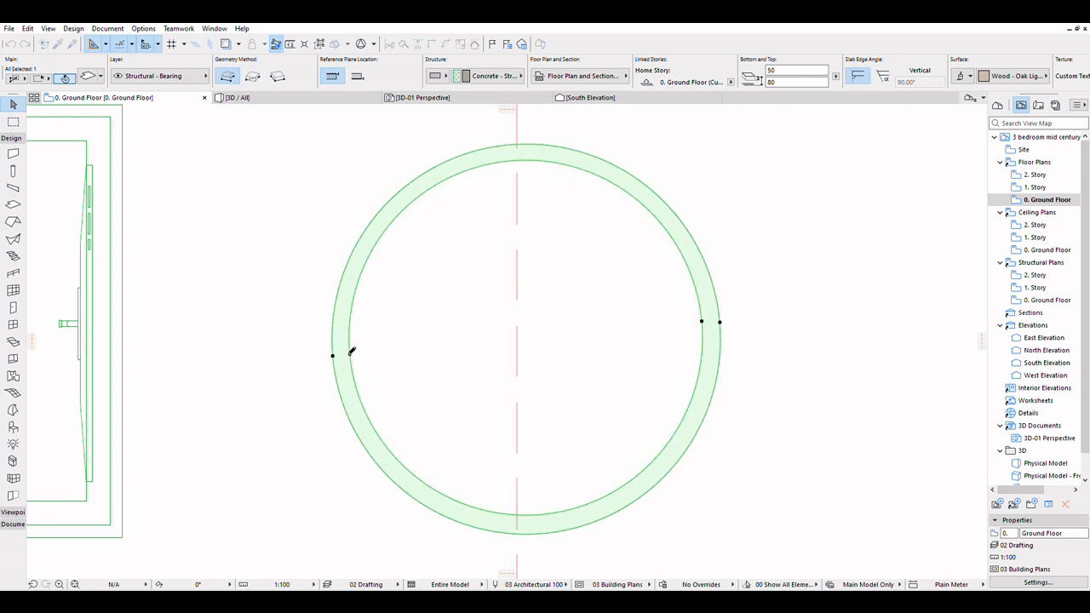
Examine the ring slab's size and position relative to the dining table, the wall unit and the dashed centre line
scroll(417, 356, "down", 3)
scroll(511, 307, "up", 4)
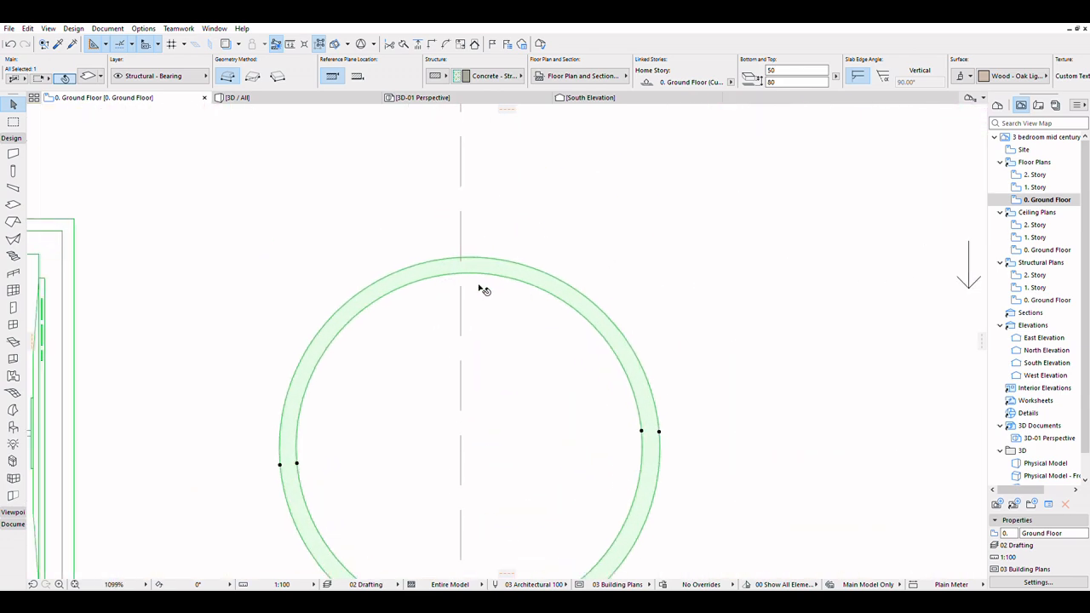
scroll(545, 306, "down", 4)
scroll(562, 348, "up", 3)
scroll(588, 374, "down", 2)
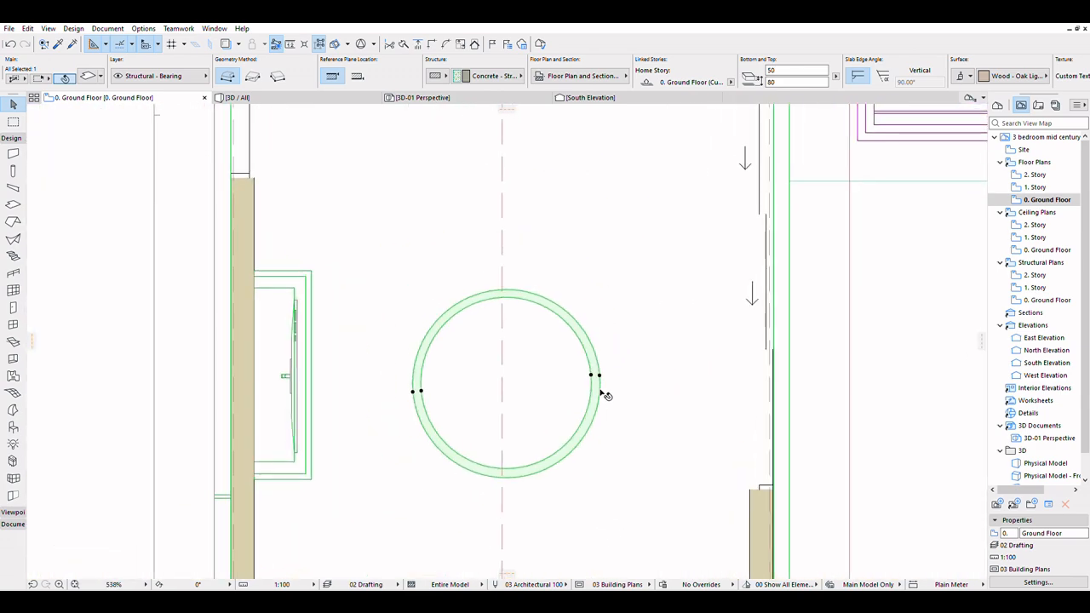
scroll(600, 373, "up", 2)
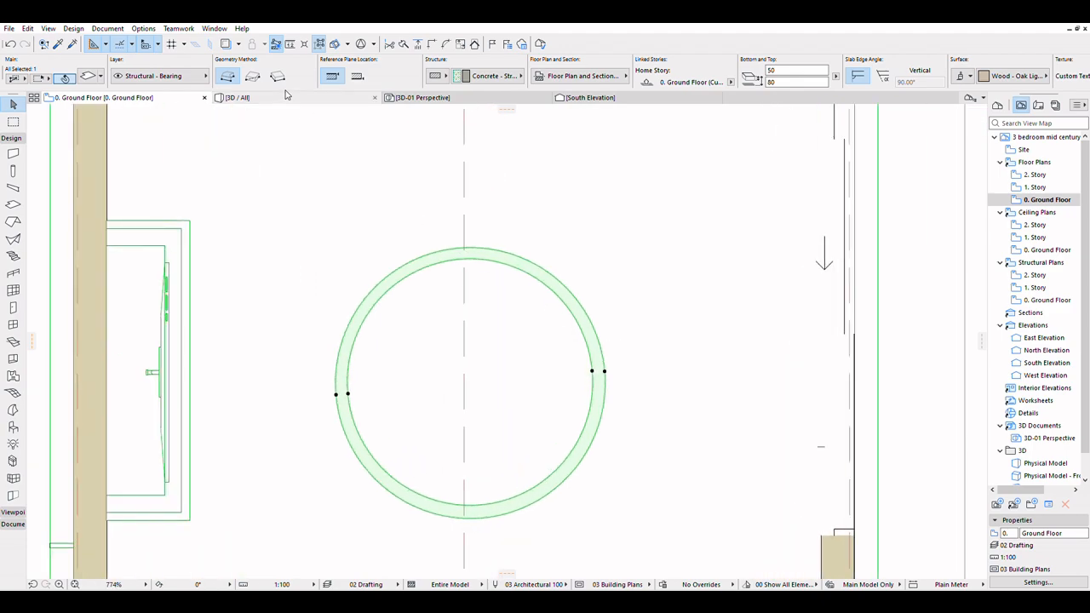
scroll(508, 469, "down", 8)
scroll(520, 465, "up", 4)
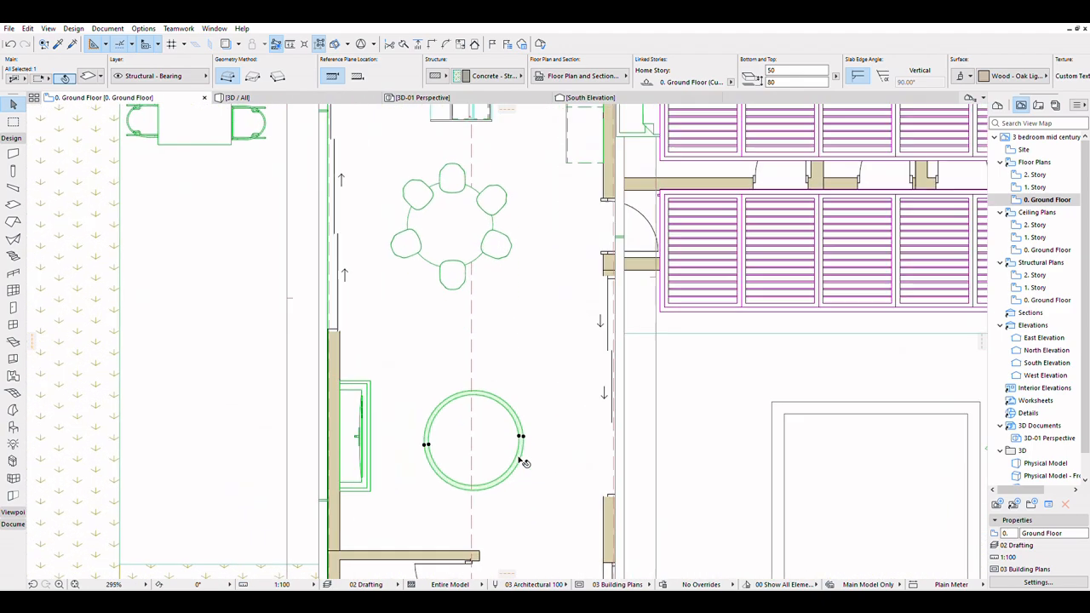
scroll(524, 462, "up", 3)
scroll(545, 430, "down", 4)
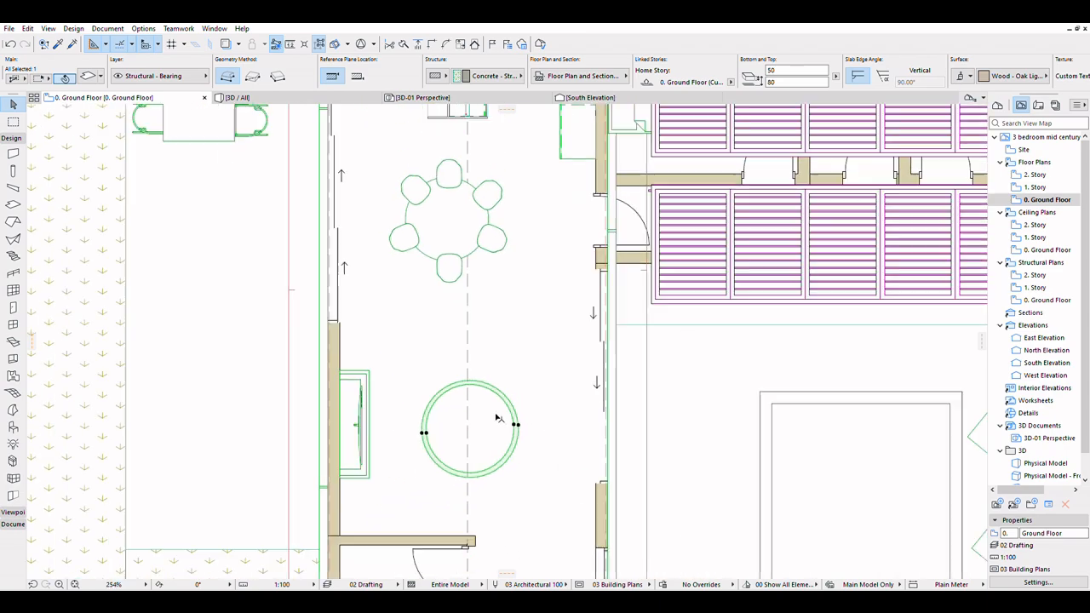
scroll(506, 409, "up", 3)
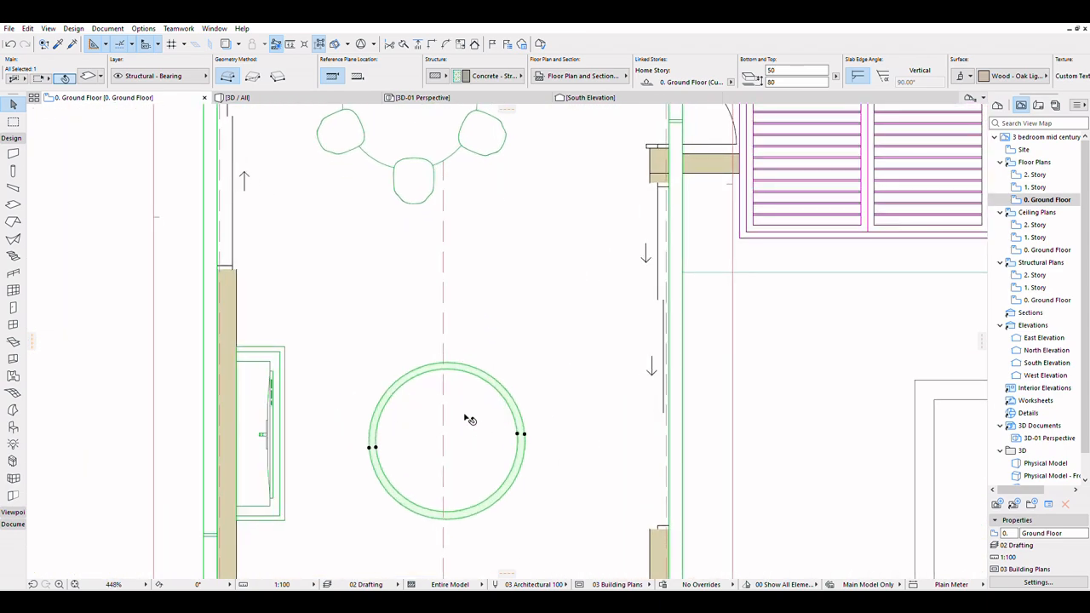
scroll(468, 425, "down", 3)
scroll(469, 451, "up", 3)
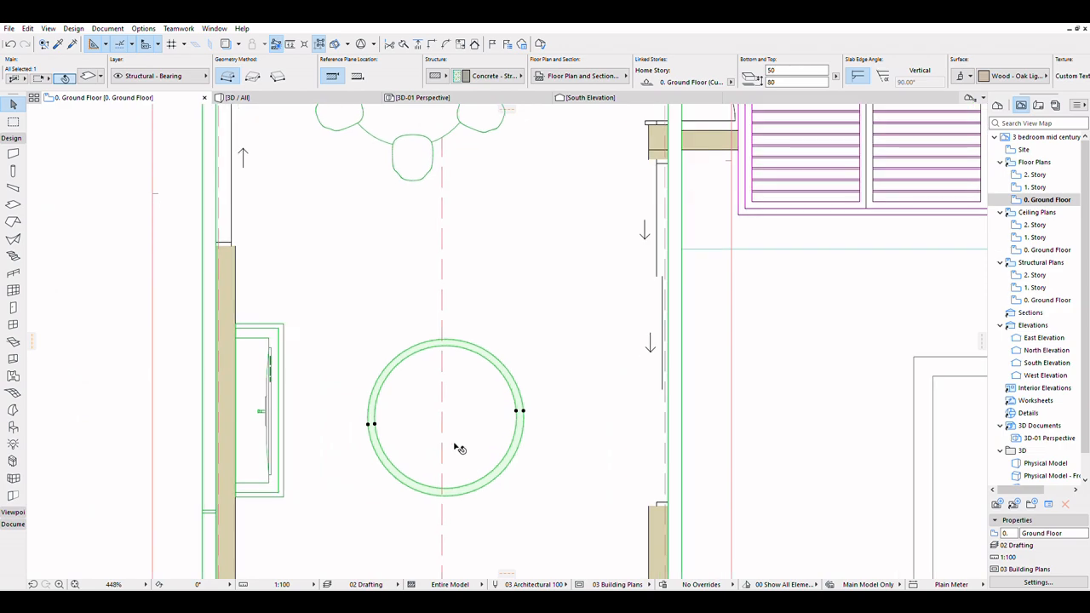
scroll(457, 448, "down", 3)
scroll(441, 405, "up", 3)
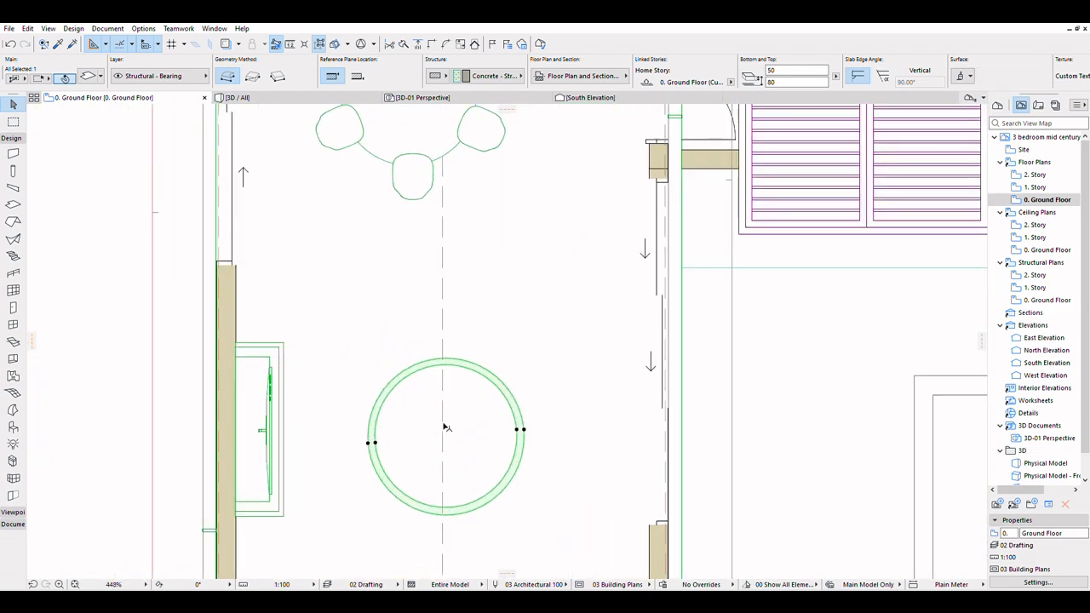
scroll(456, 415, "down", 3)
scroll(445, 437, "up", 4)
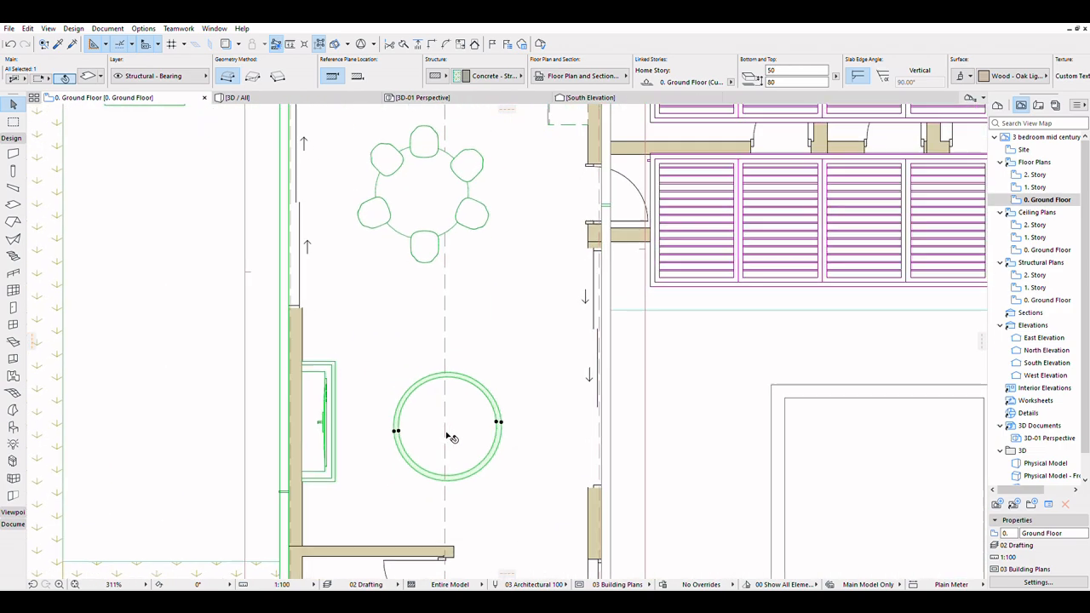
scroll(450, 438, "down", 2)
scroll(441, 426, "down", 2)
scroll(445, 443, "up", 4)
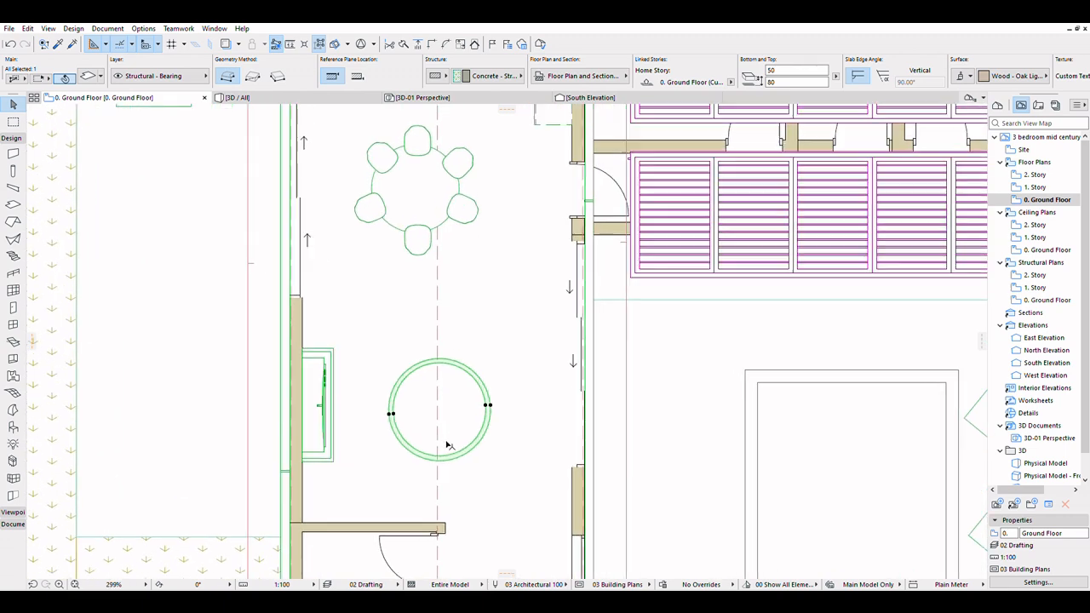
scroll(471, 443, "down", 2)
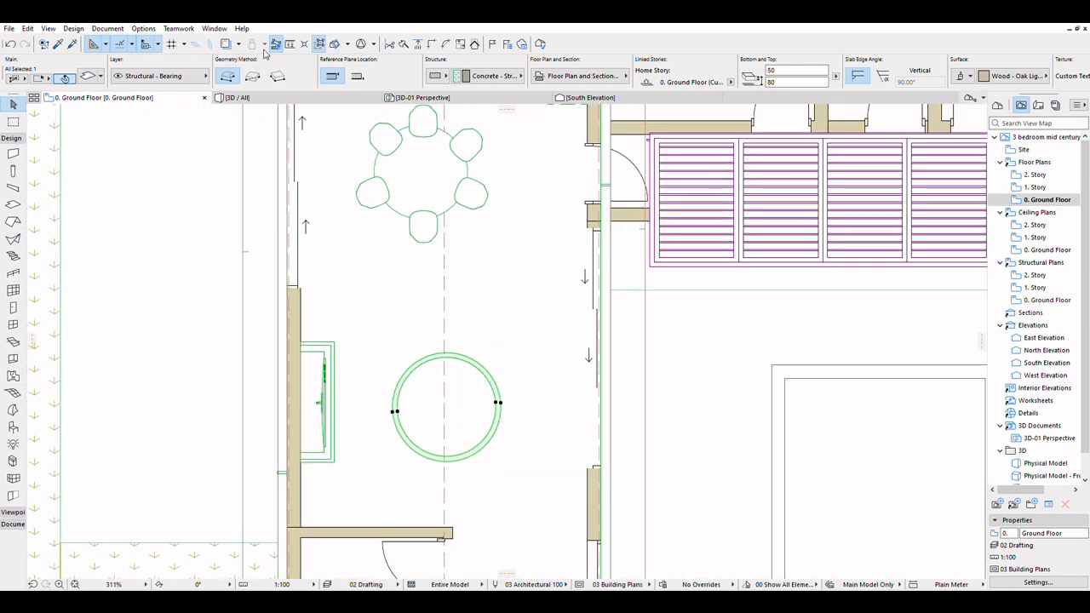
scroll(481, 405, "down", 2)
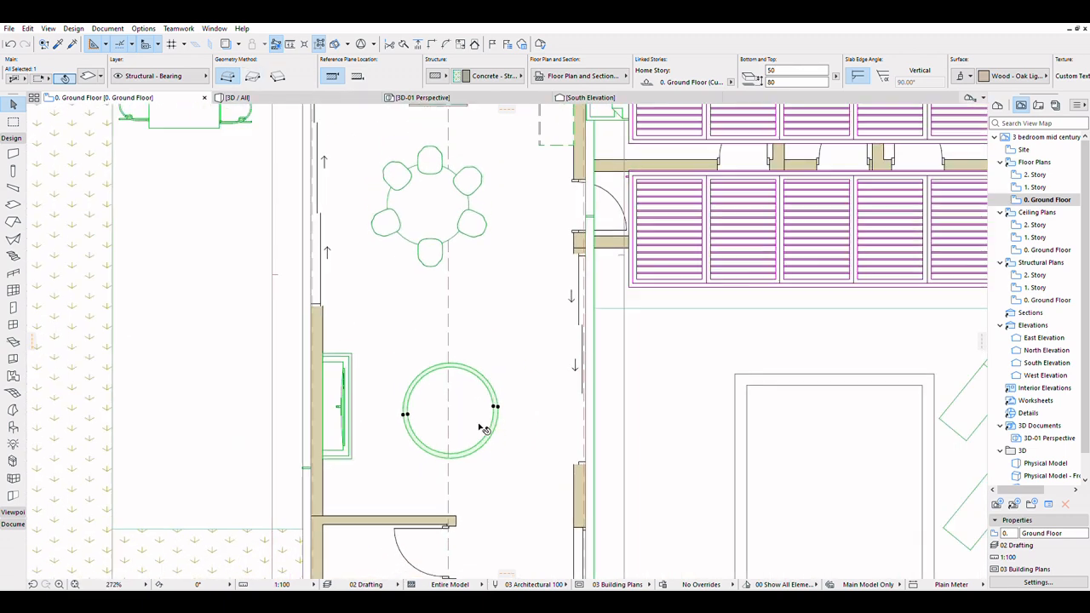
scroll(488, 398, "up", 3)
scroll(488, 394, "up", 3)
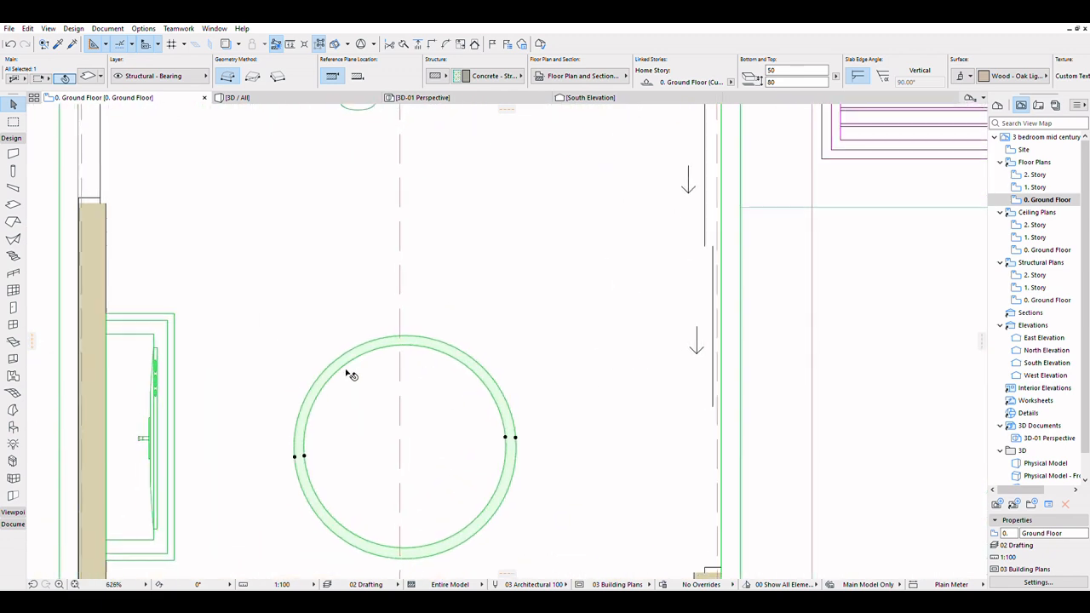
scroll(348, 372, "down", 2)
scroll(332, 340, "up", 1)
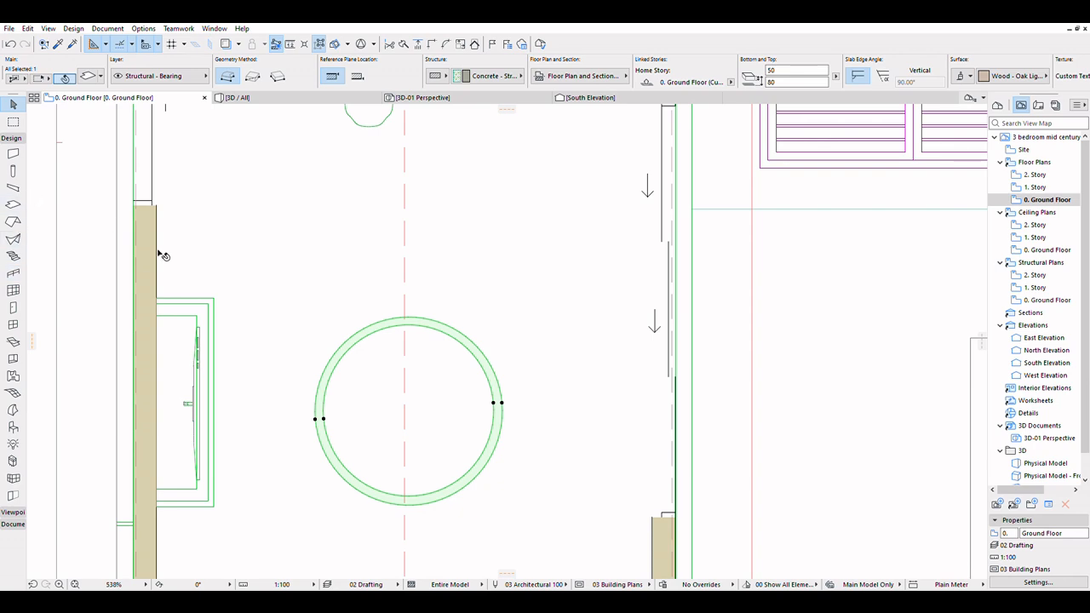
scroll(269, 409, "down", 3)
Place two vertical columns, 10 mm across and 2800 mm high, on opposite sides of the ring slab along the dashed centre line
left_click(174, 378)
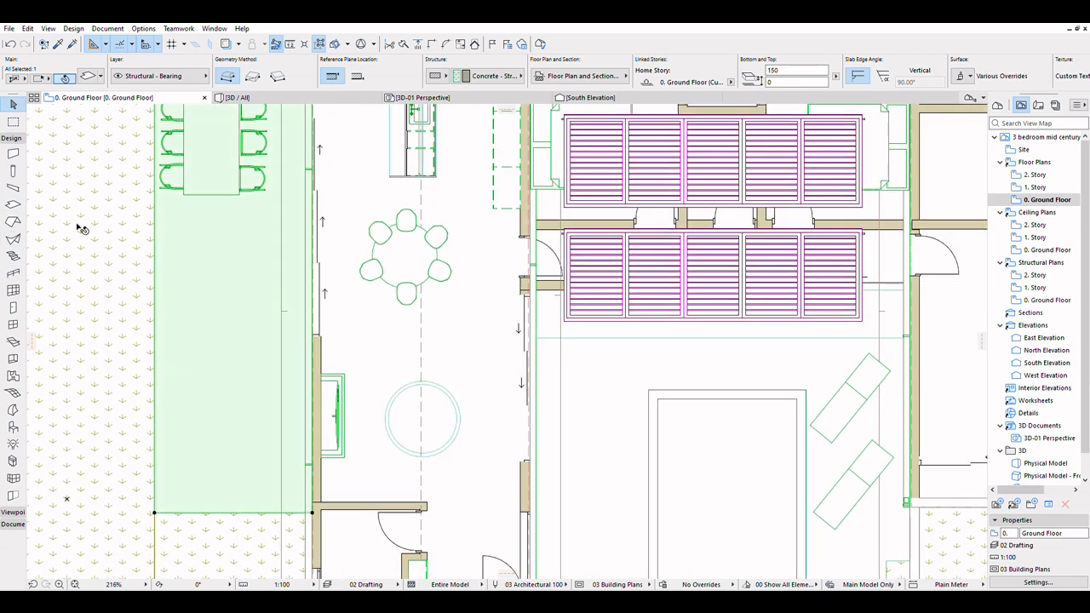
left_click(14, 170)
key("Escape")
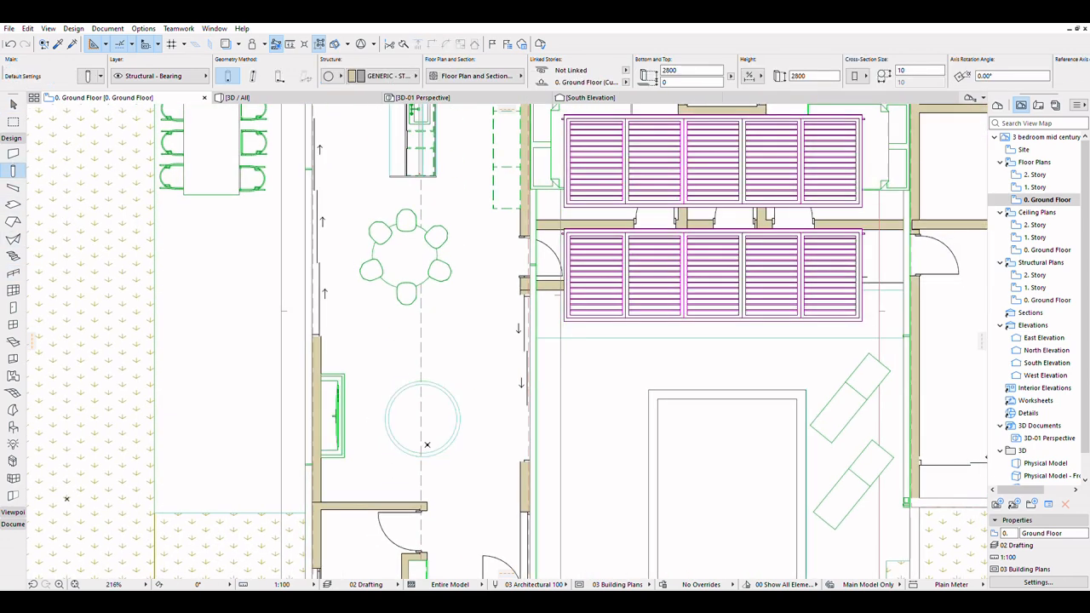
scroll(426, 446, "up", 6)
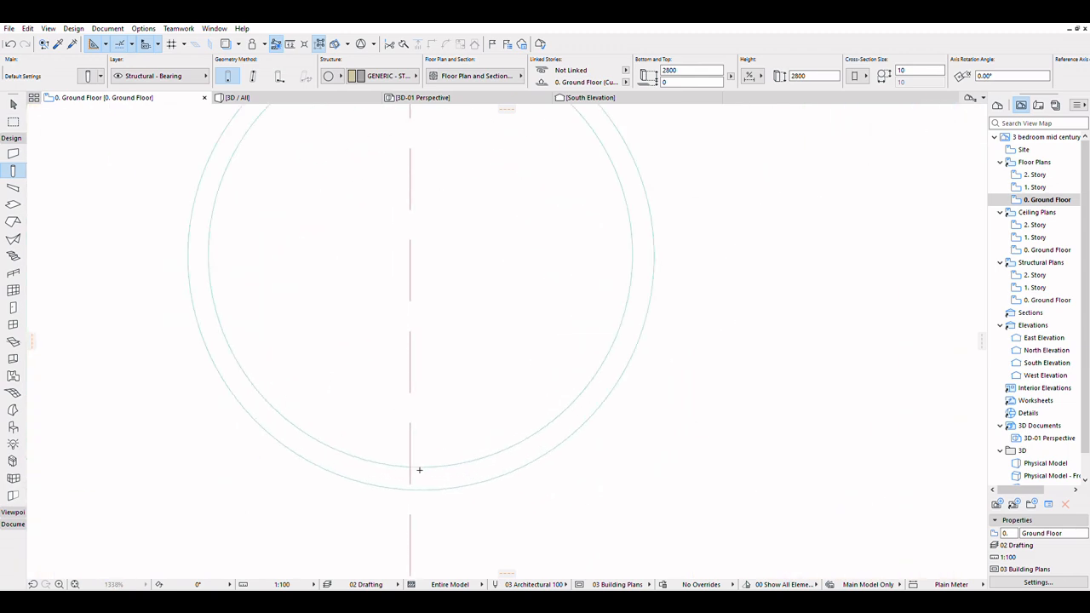
scroll(416, 443, "down", 5)
scroll(408, 344, "up", 4)
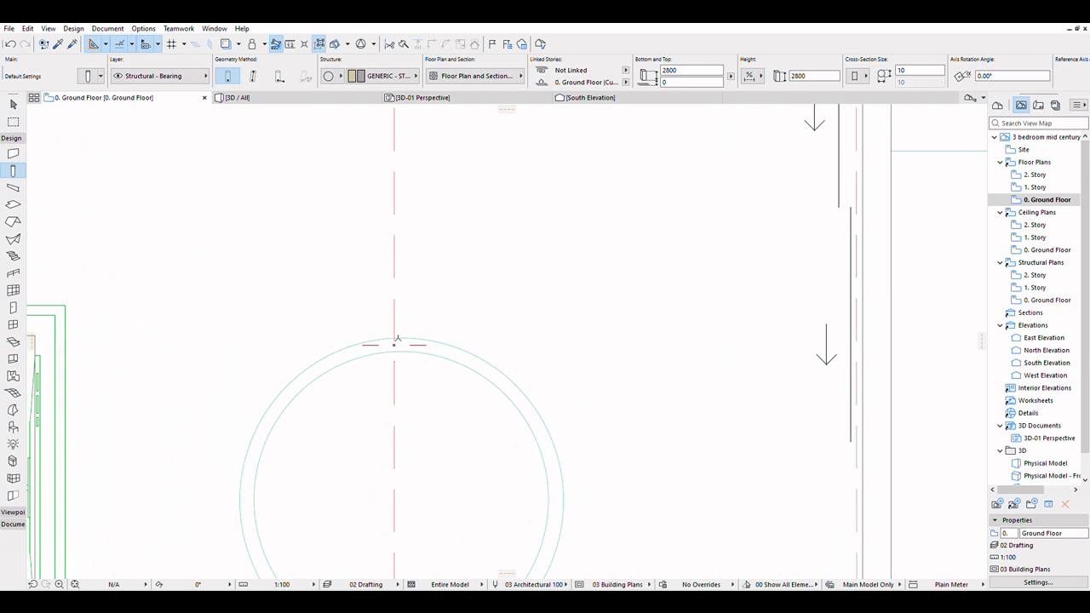
scroll(440, 309, "down", 5)
scroll(404, 436, "up", 3)
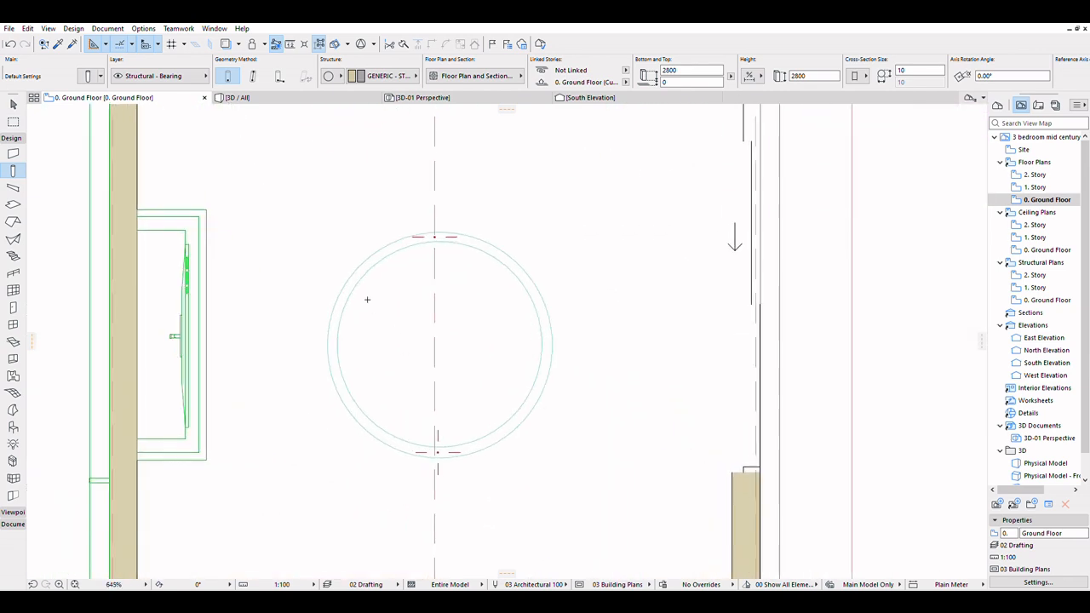
Examine in the 3D view how the two thin columns stand relative to the ring slab, the fireplace wall and the dining table
left_click(238, 97)
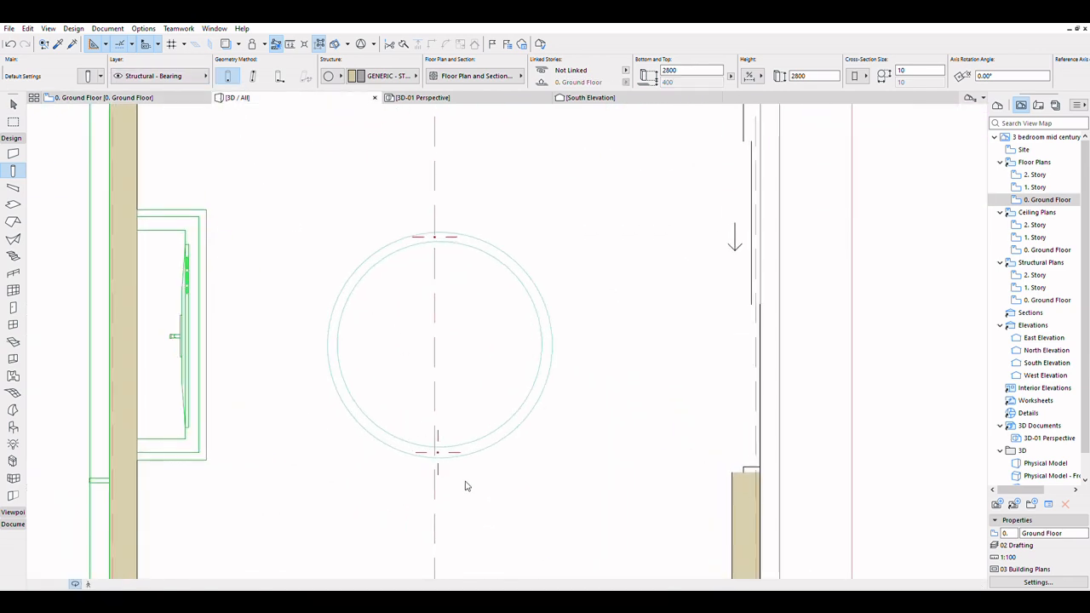
scroll(430, 454, "down", 7)
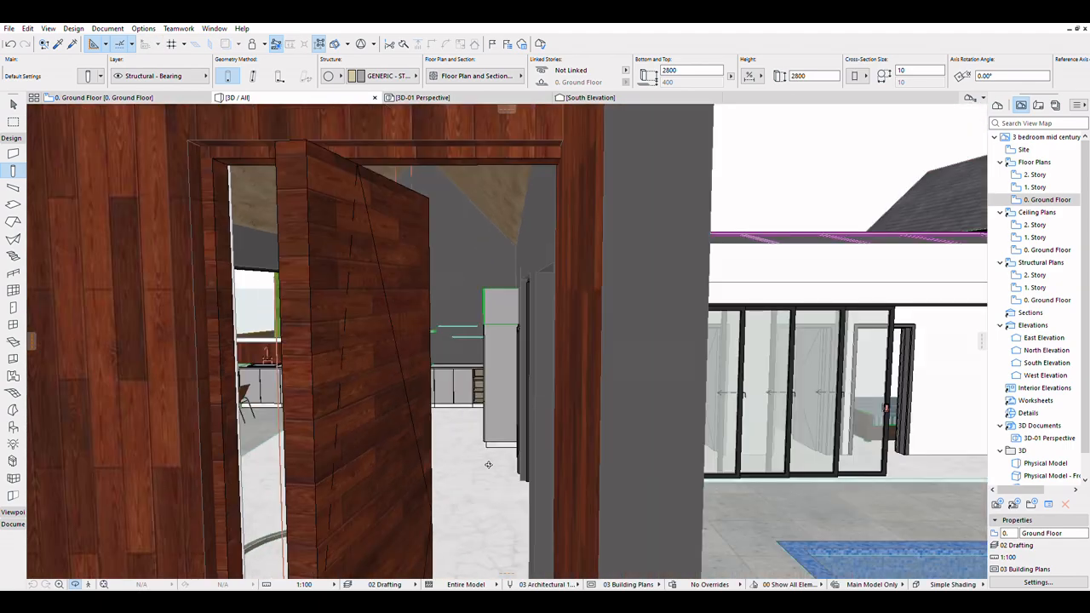
middle_click_drag(486, 462, 292, 415, "shift")
scroll(292, 414, "up", 10)
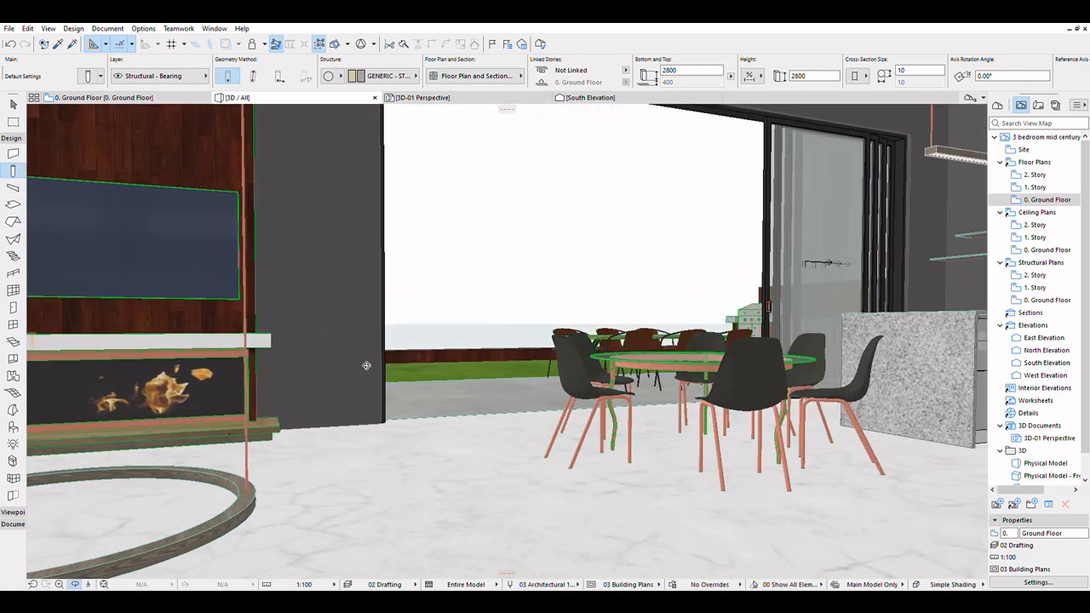
scroll(334, 433, "down", 8)
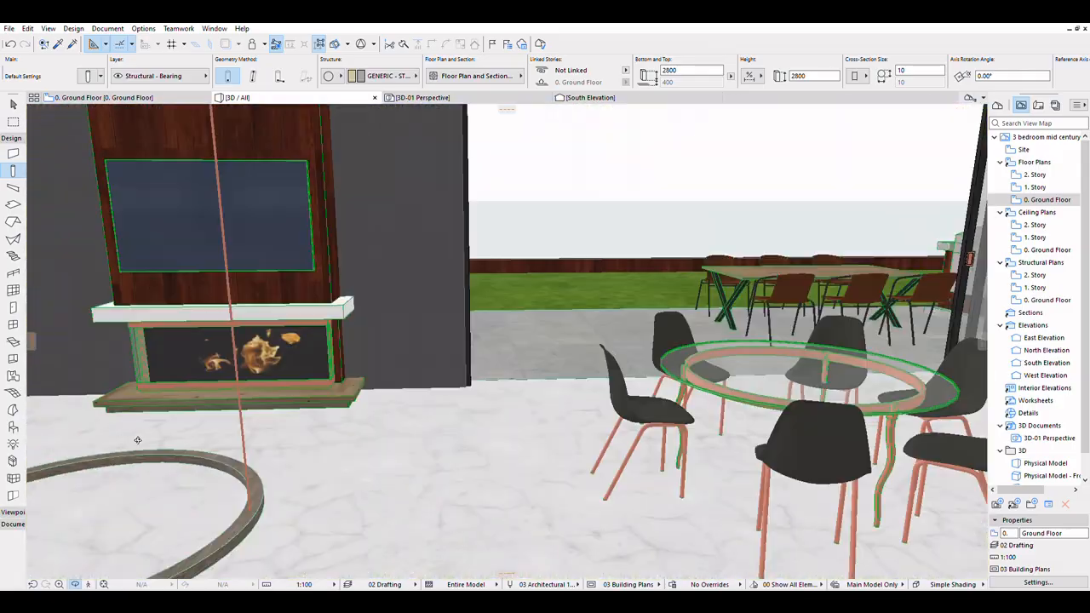
middle_click_drag(305, 490, 12, 480, "shift")
middle_click_drag(255, 458, 272, 325, "shift")
scroll(248, 250, "up", 4)
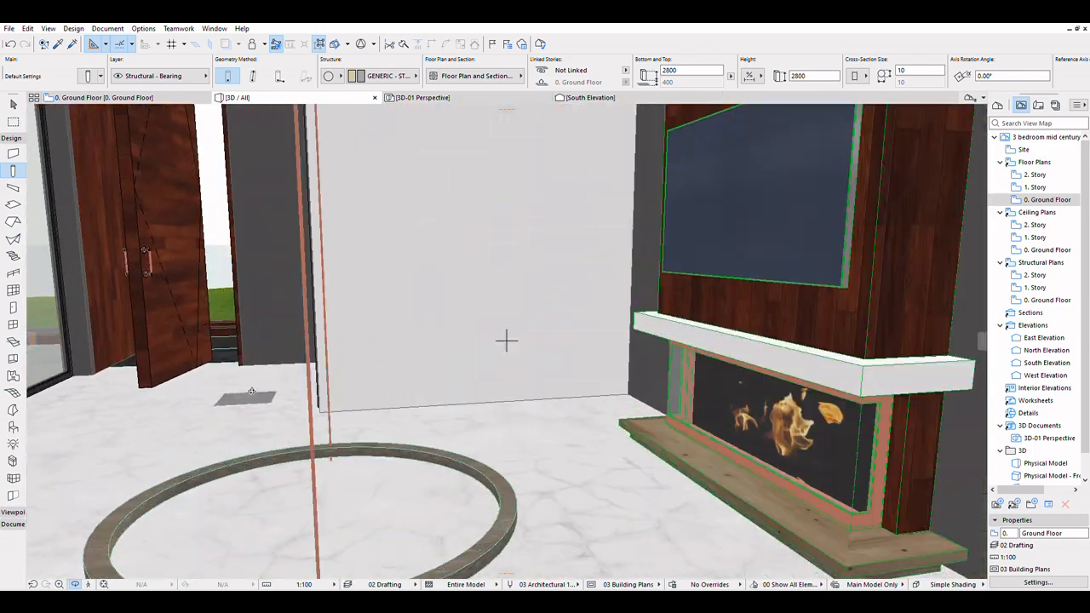
scroll(252, 391, "down", 6)
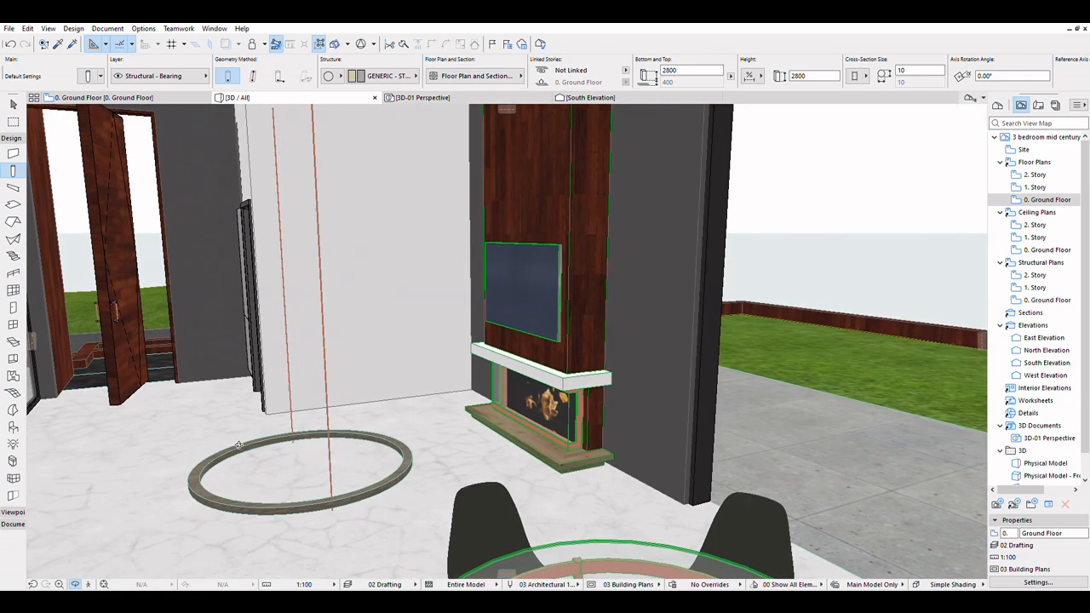
middle_click_drag(177, 518, 305, 535, "shift")
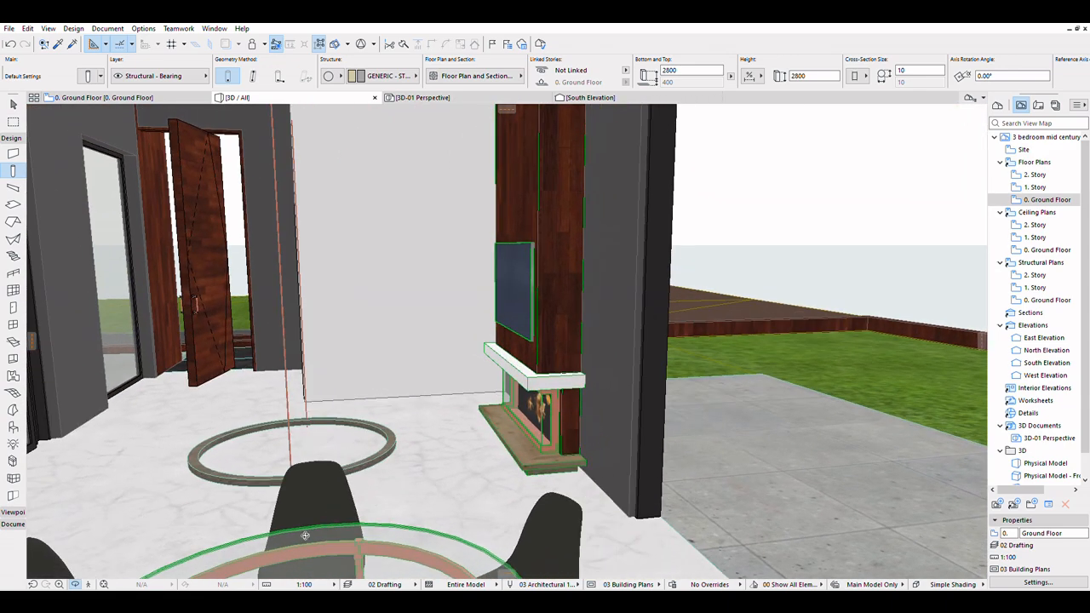
scroll(380, 524, "down", 4)
scroll(351, 442, "up", 4)
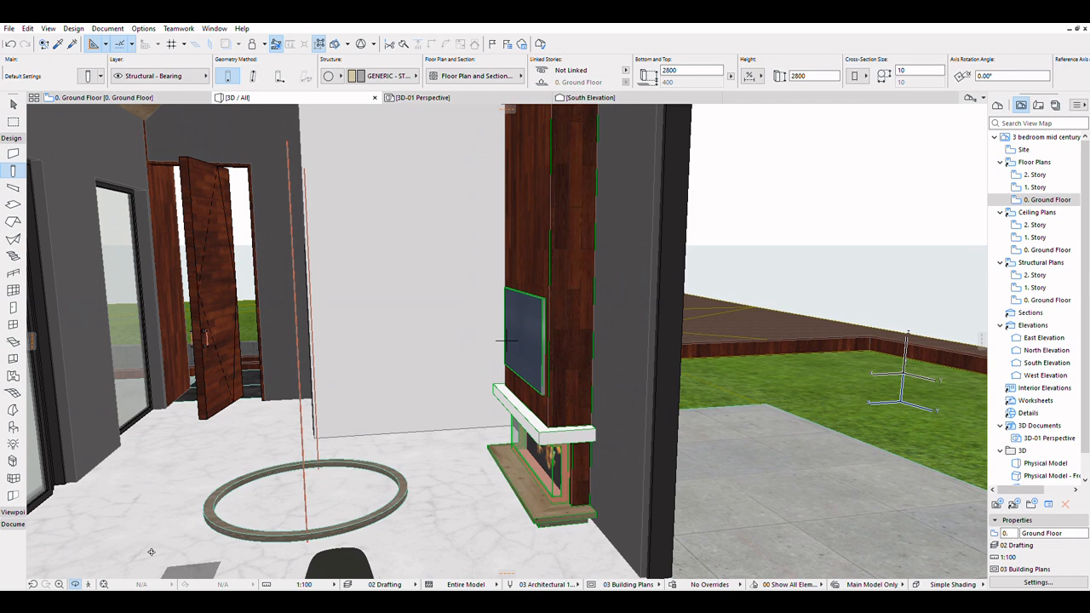
scroll(272, 499, "up", 3)
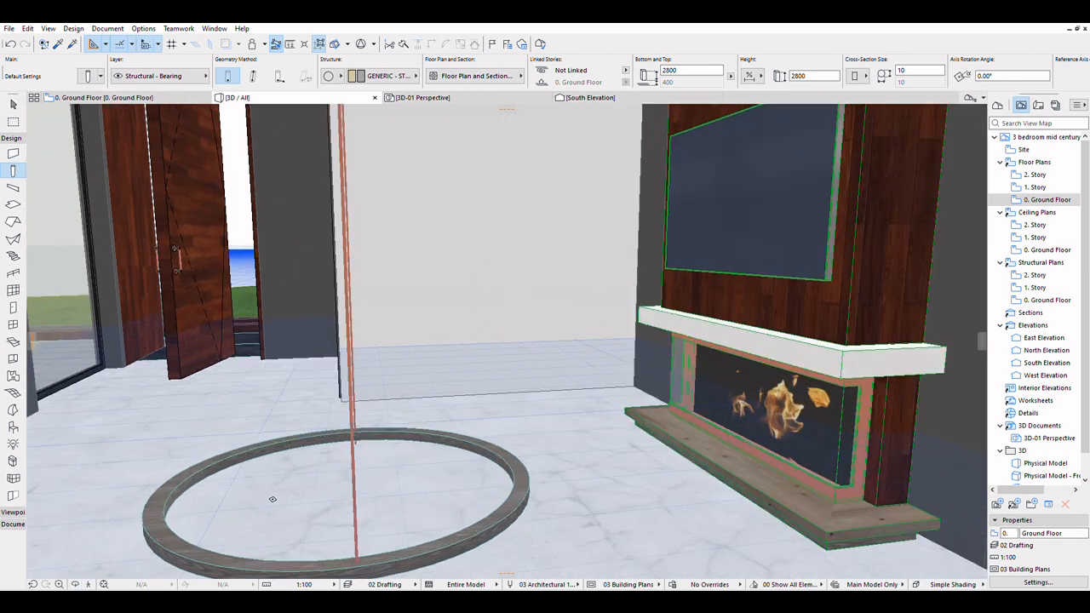
Raise the base of the ring's near column to about 43 mm above the floor, leaving its top in place
left_click(13, 103)
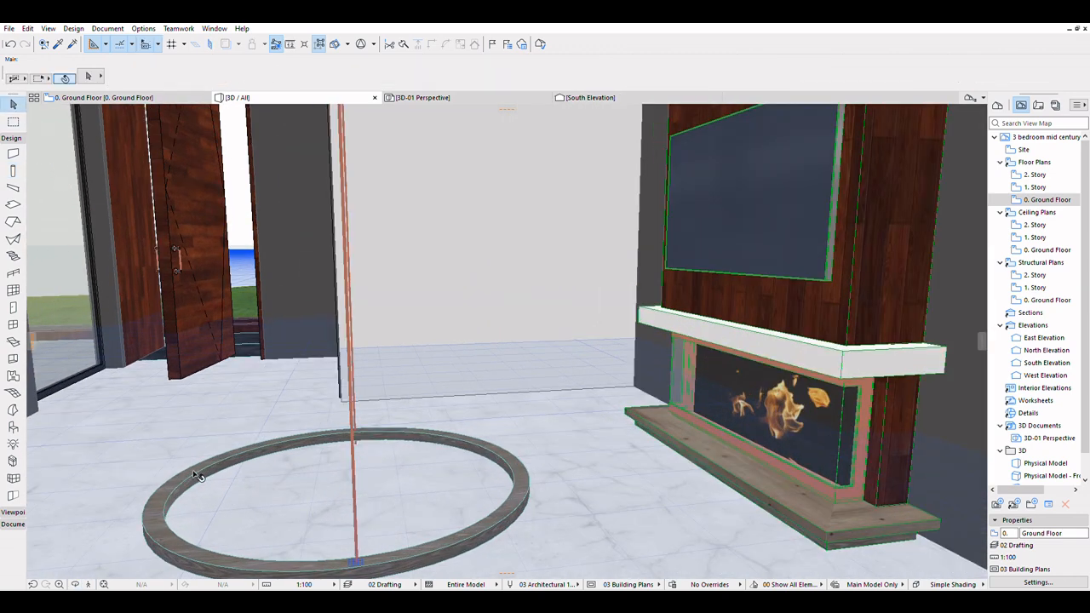
left_click(191, 532)
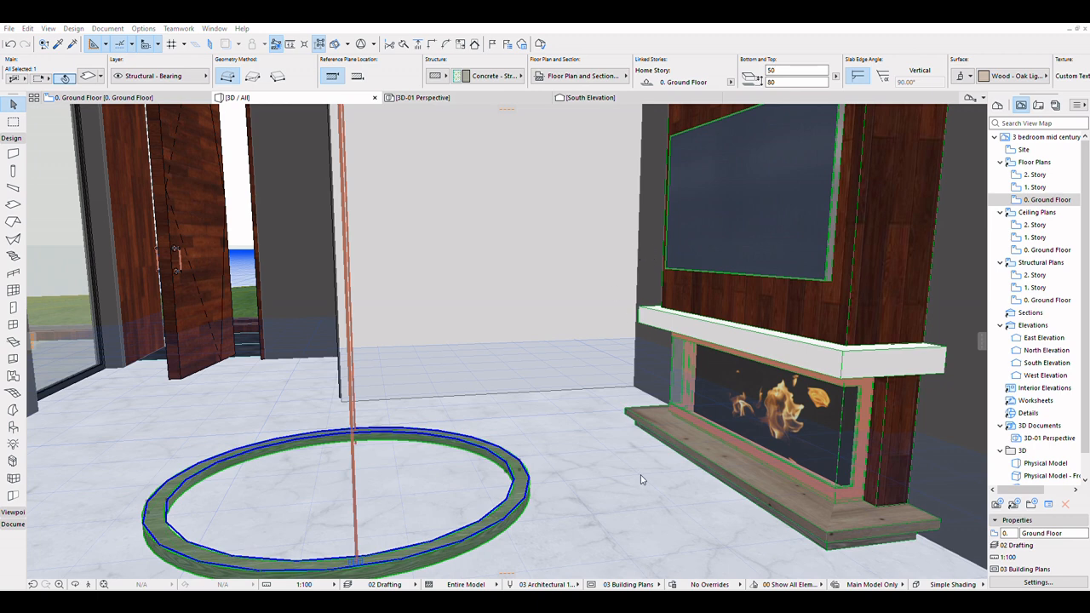
scroll(376, 356, "down", 3)
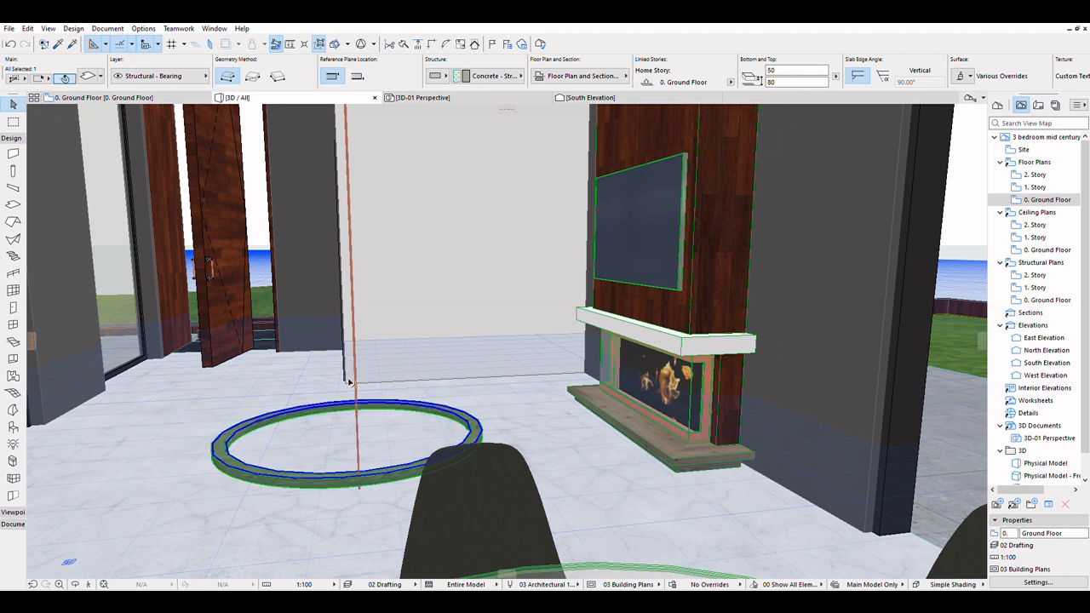
scroll(412, 413, "up", 1)
scroll(412, 413, "up", 2)
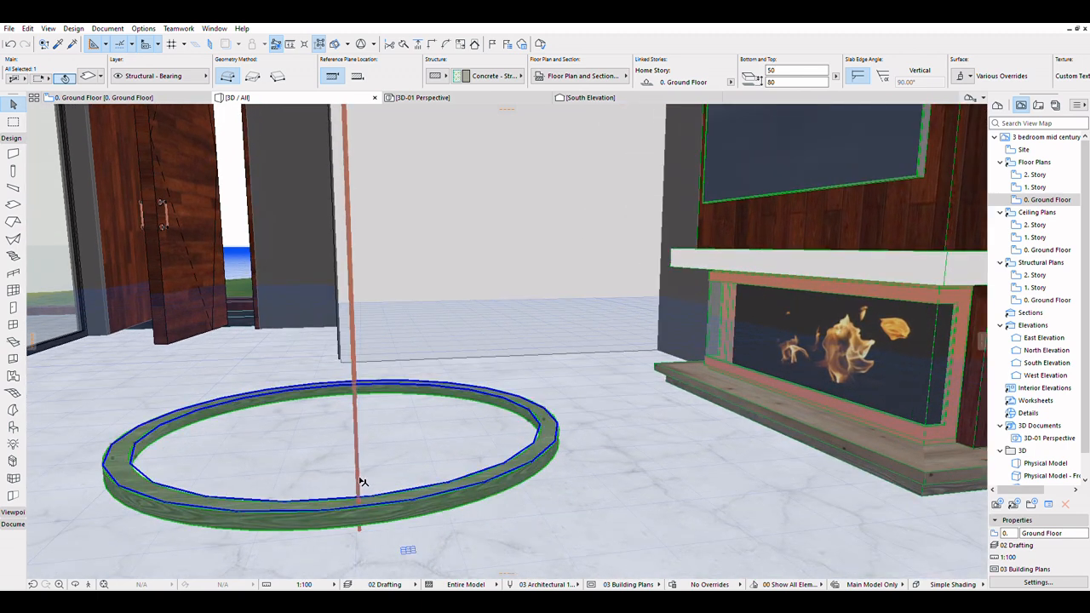
left_click(360, 482)
left_click(360, 477)
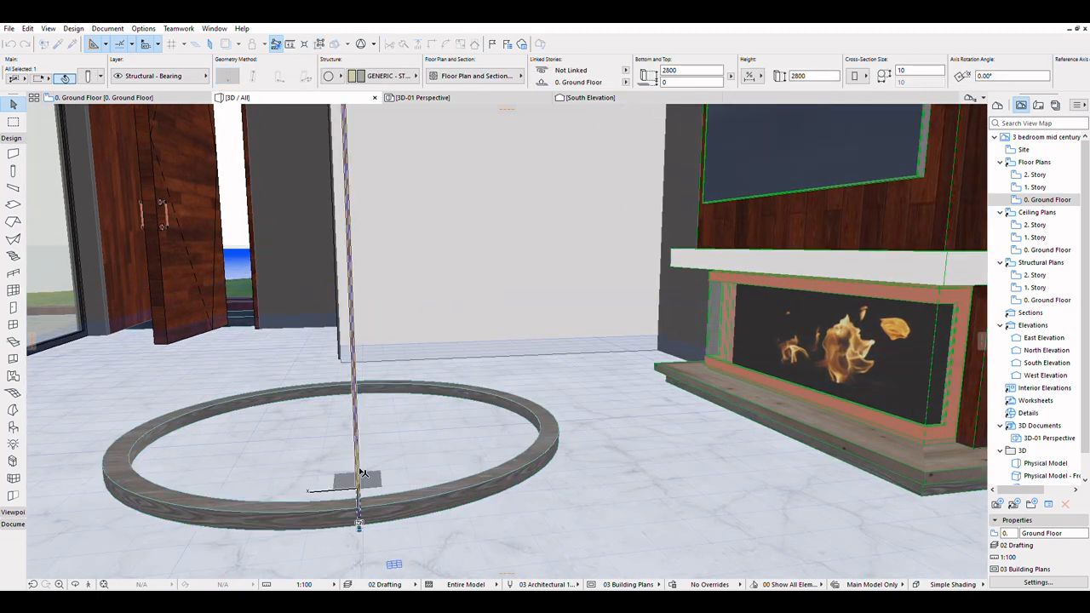
left_click(359, 463)
Raise the base of the ring's far column to about 52 mm above the floor
scroll(286, 317, "up", 1)
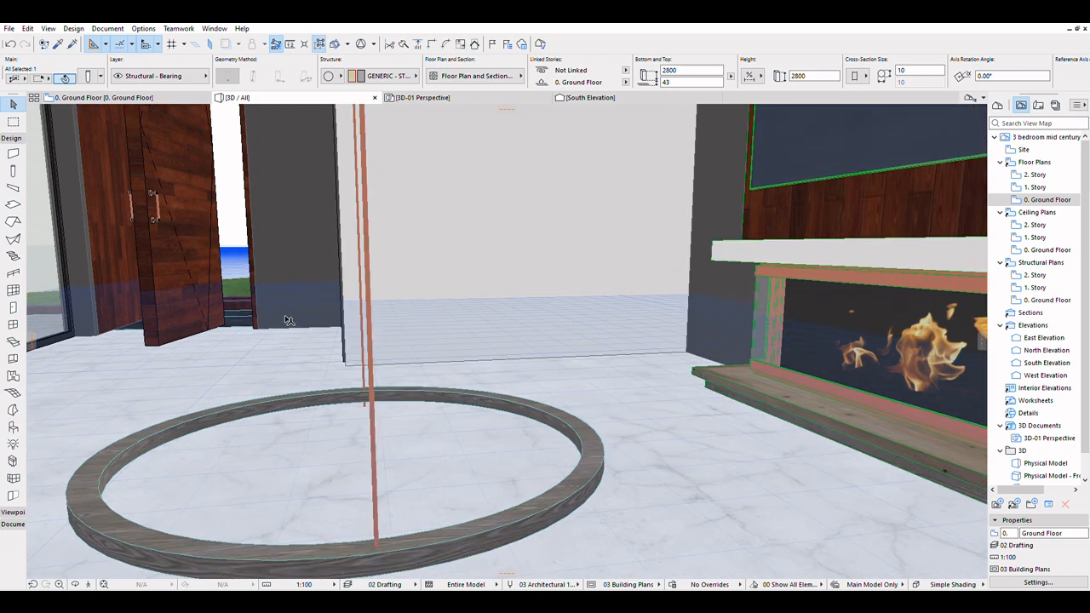
scroll(289, 320, "up", 2)
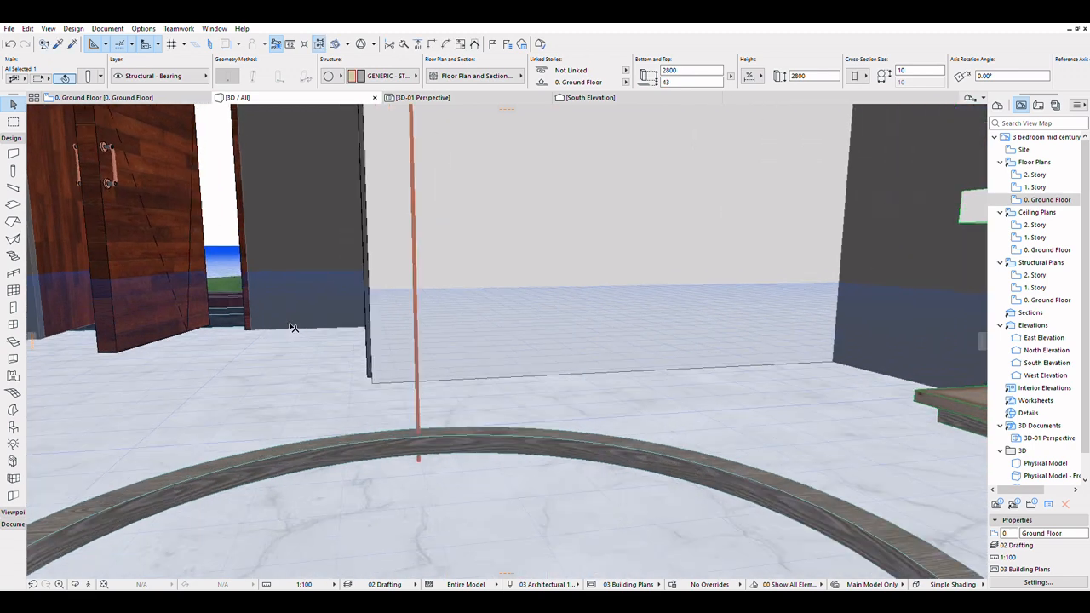
left_click(424, 399)
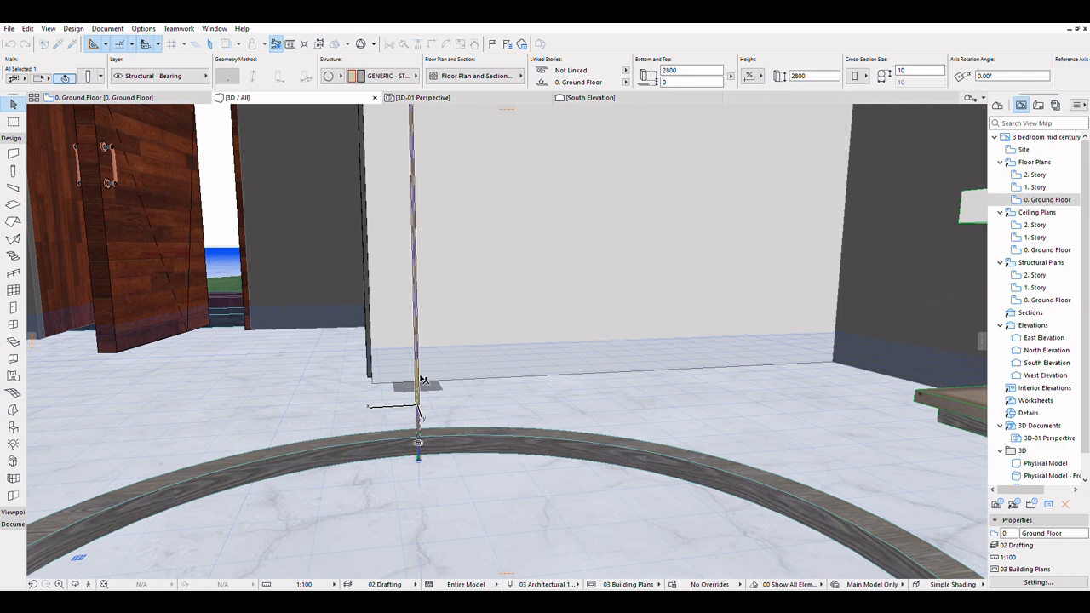
left_click(423, 380)
scroll(292, 401, "down", 3)
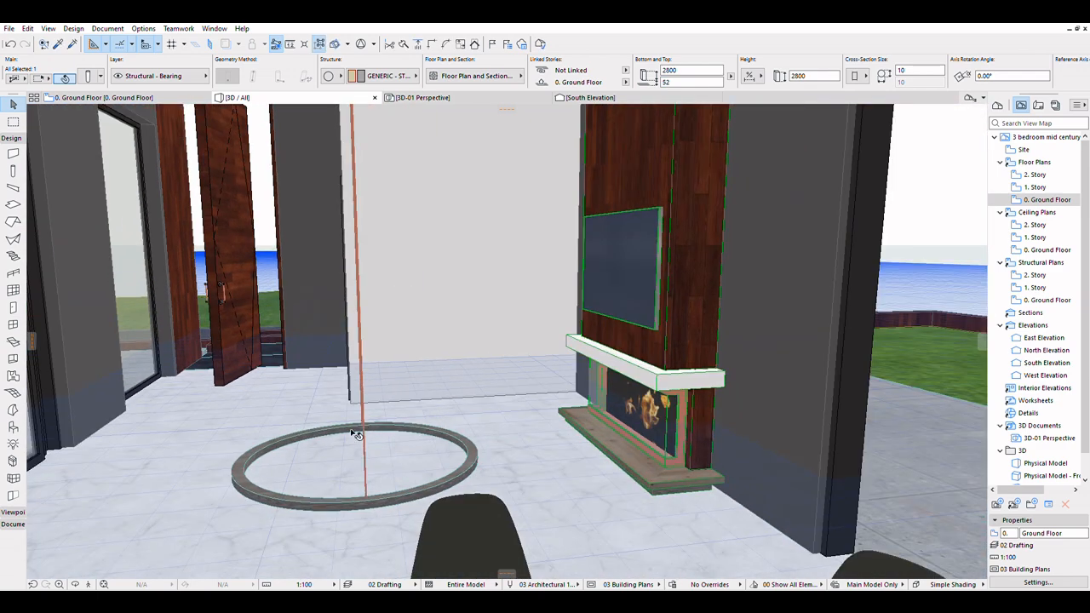
Select the ring slab together with both of its columns
scroll(359, 464, "up", 2)
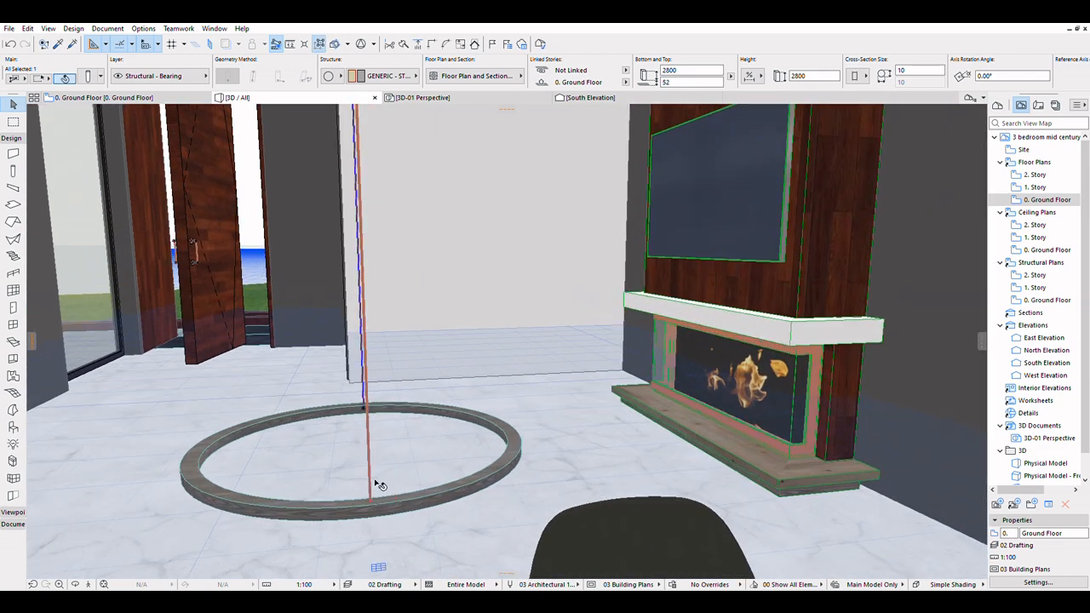
left_click(380, 484)
left_click(398, 498)
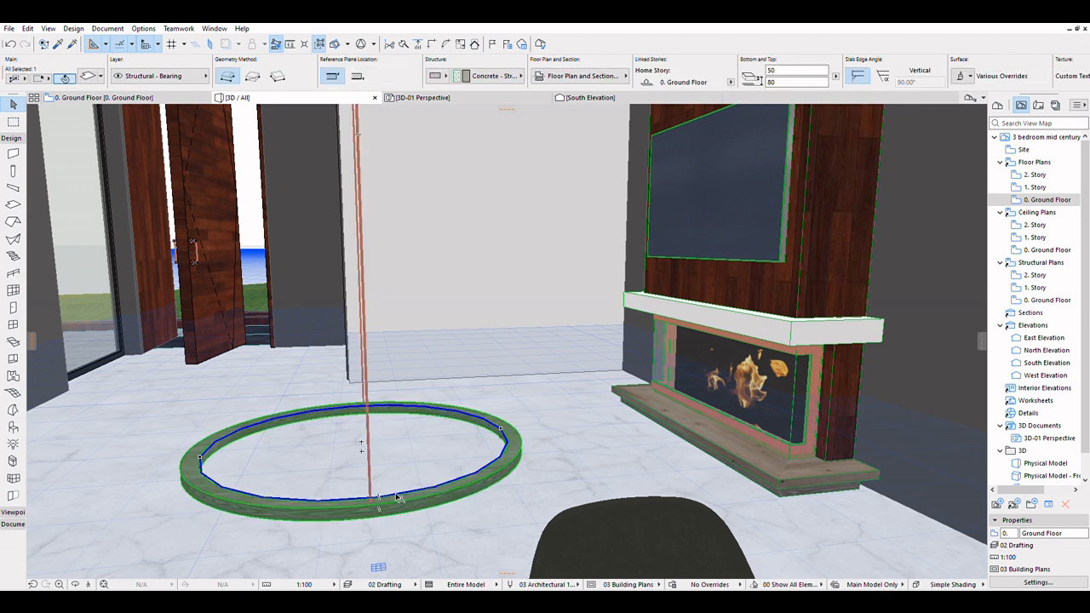
scroll(368, 452, "up", 2)
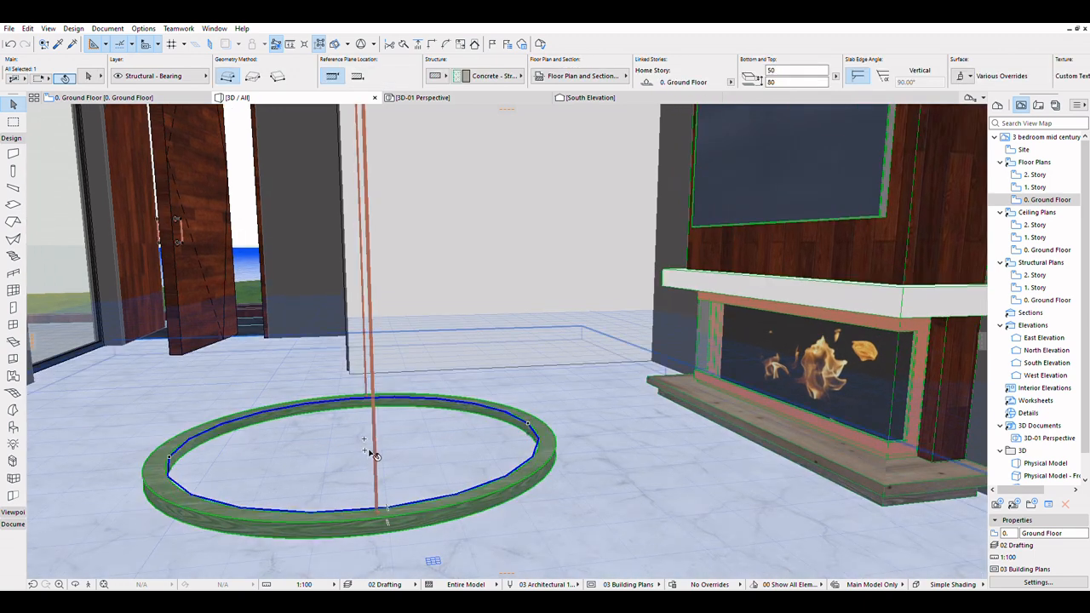
left_click(372, 417, "shift")
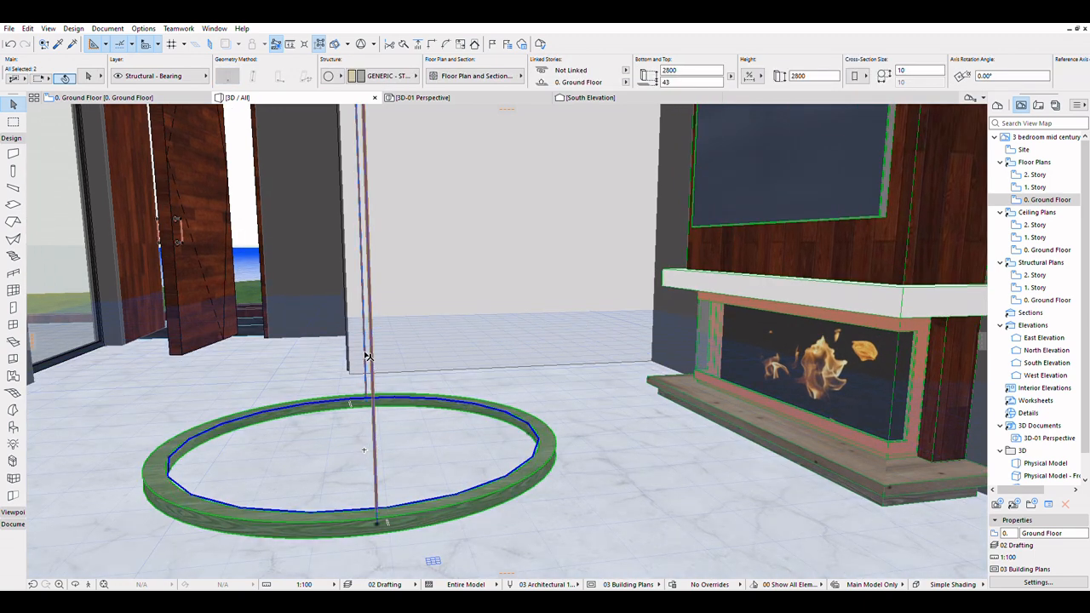
Examine the ring and its two columns in relation to the dining table, the fireplace wall and the linear lamp
scroll(345, 504, "down", 5)
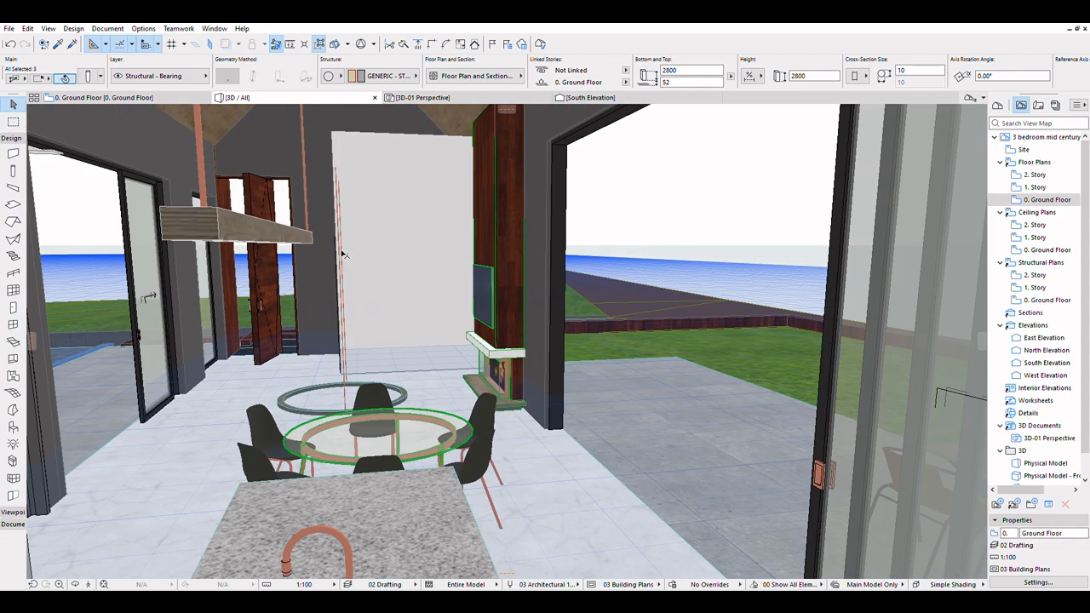
scroll(381, 296, "up", 1)
scroll(383, 297, "up", 3)
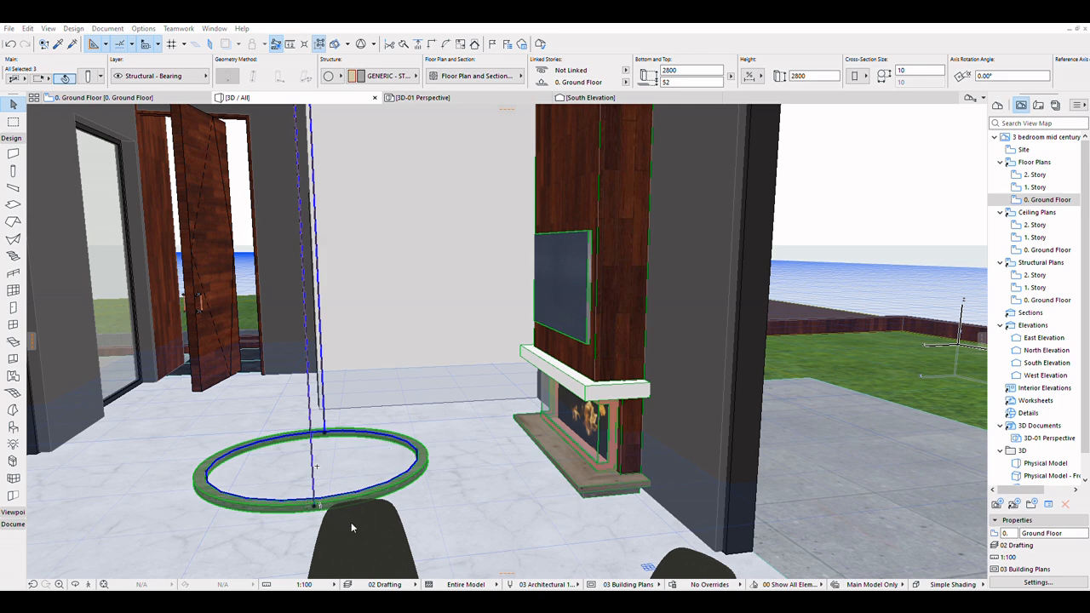
scroll(540, 483, "down", 2)
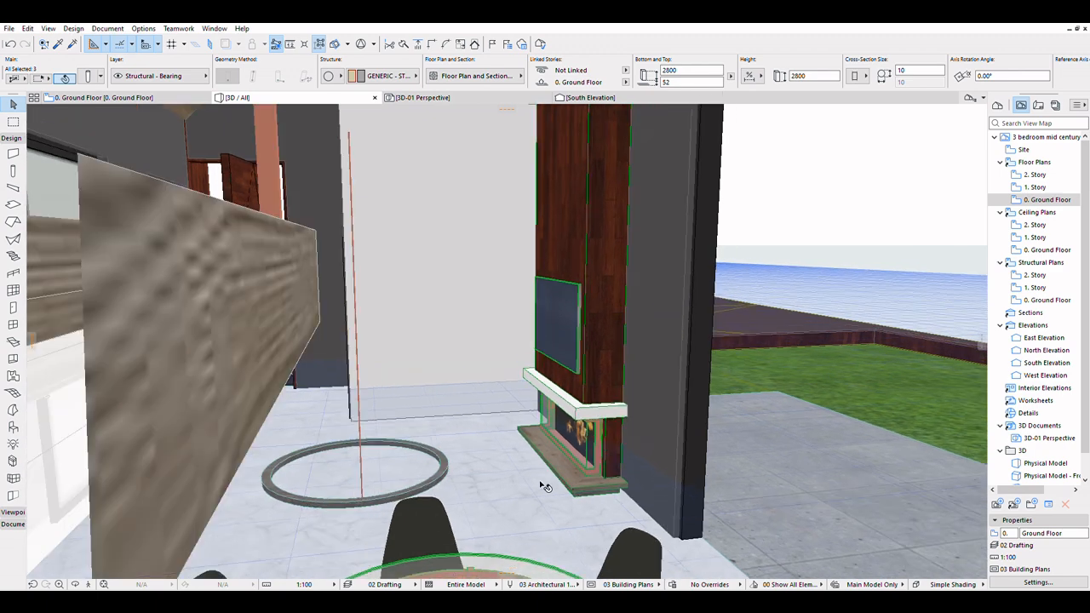
scroll(324, 468, "up", 1)
scroll(329, 473, "up", 2)
left_click(357, 514)
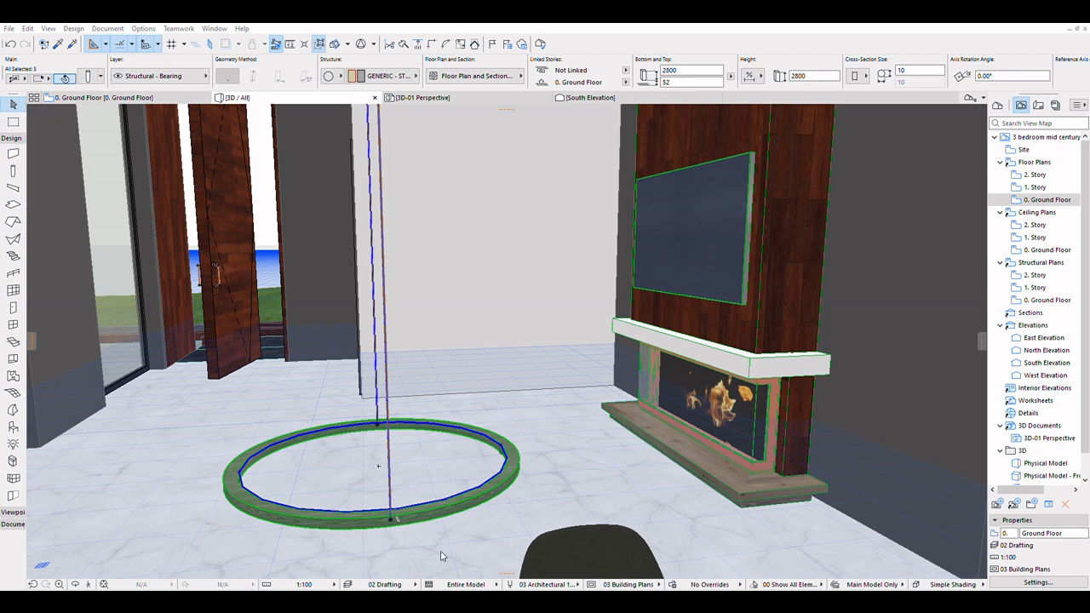
scroll(557, 416, "down", 3)
scroll(452, 507, "up", 3)
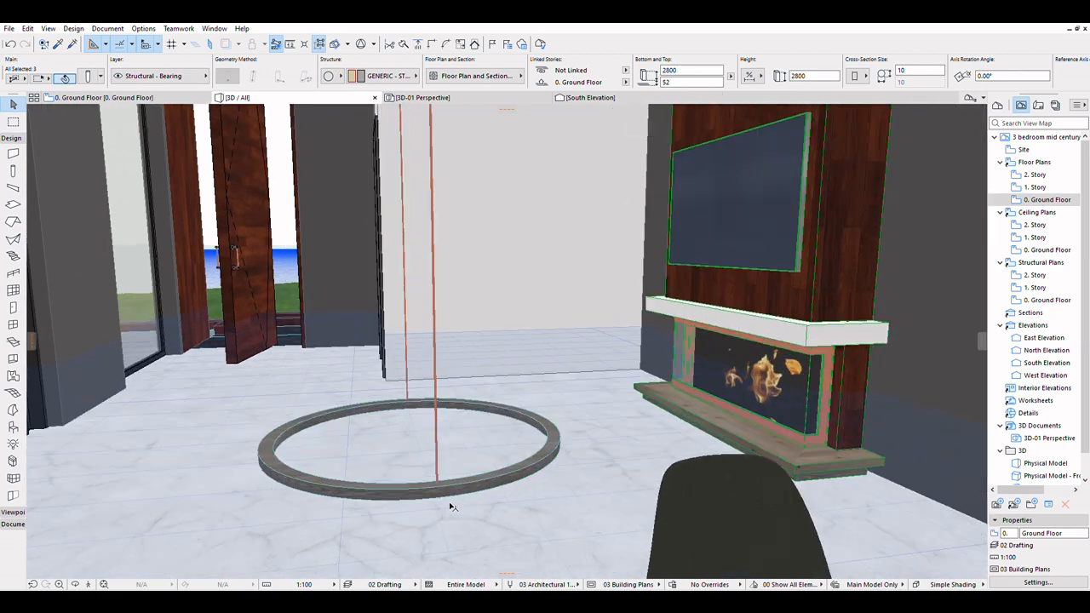
scroll(451, 507, "up", 3)
Try to raise the ring slab alone, without its columns, until its lower level is about 1328 mm above the floor
left_click(363, 449)
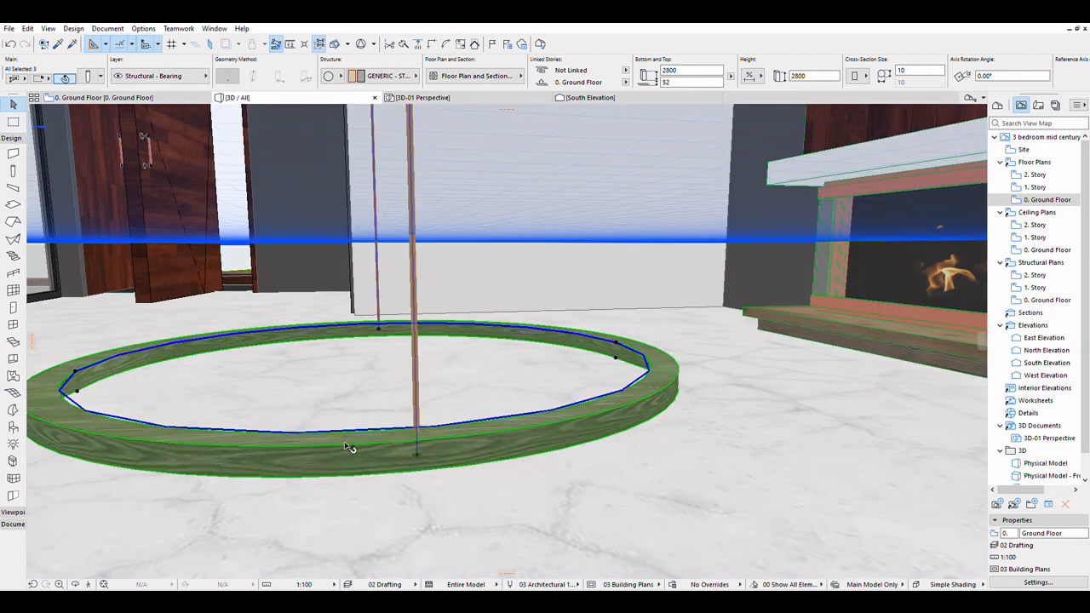
left_click(354, 434)
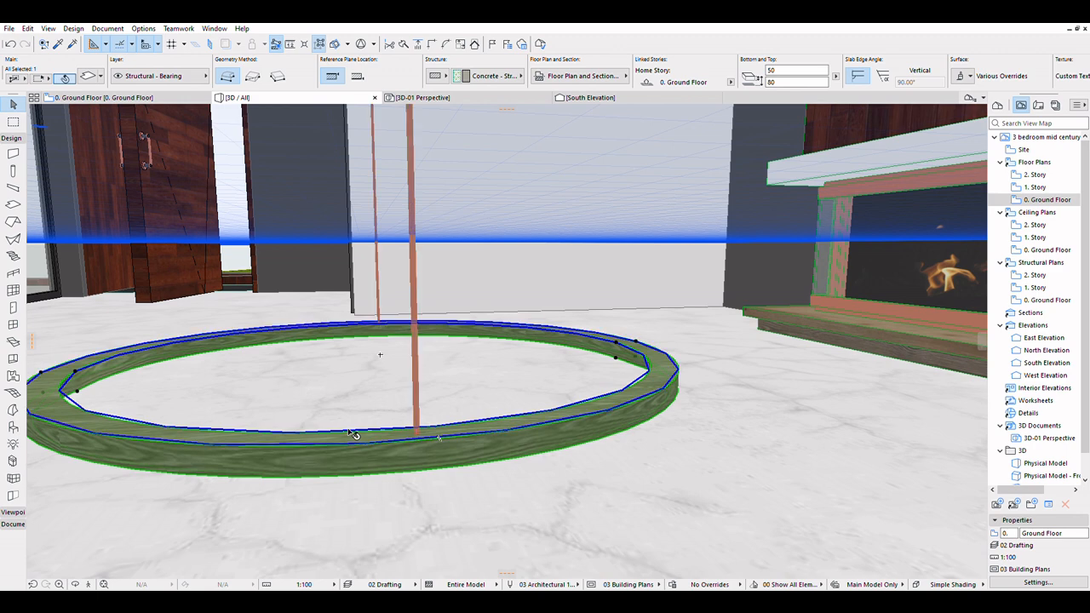
key("ctrl+d")
left_click(350, 433)
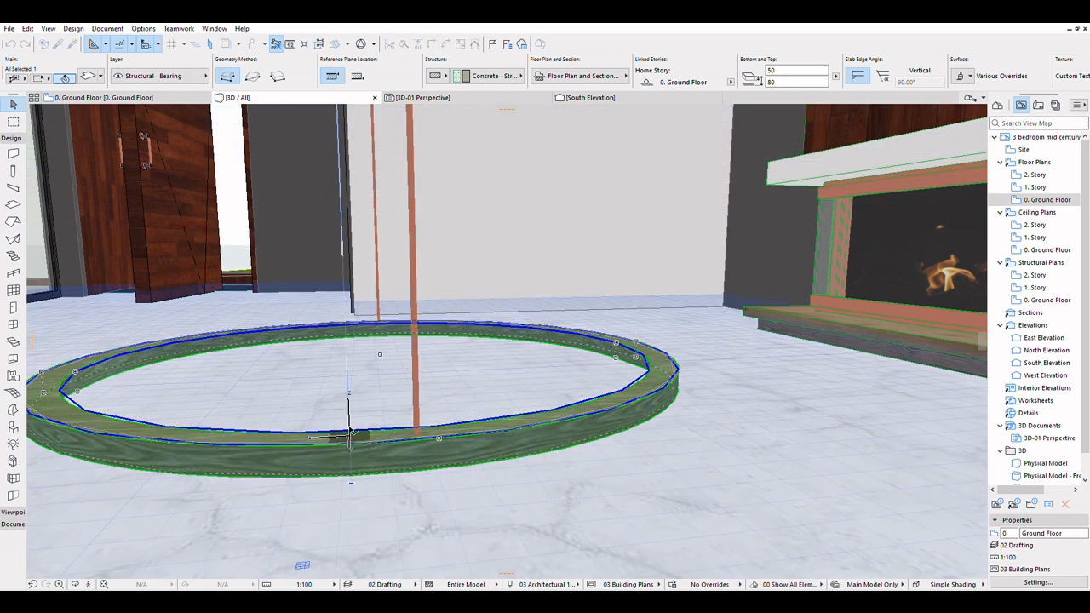
scroll(350, 433, "down", 5)
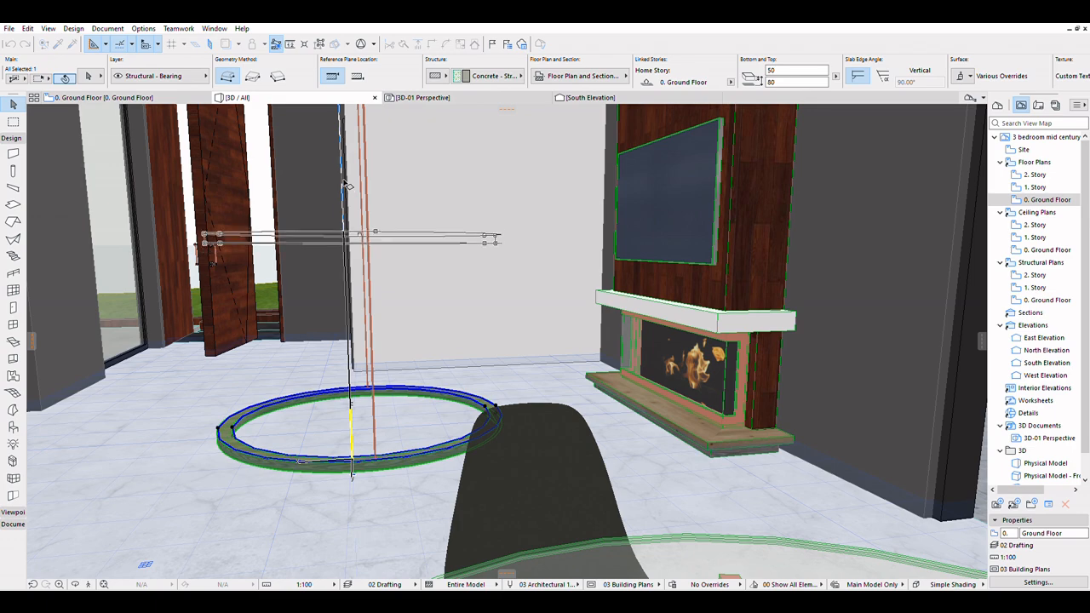
left_click(348, 155)
middle_click_drag(348, 480, 482, 347, "shift")
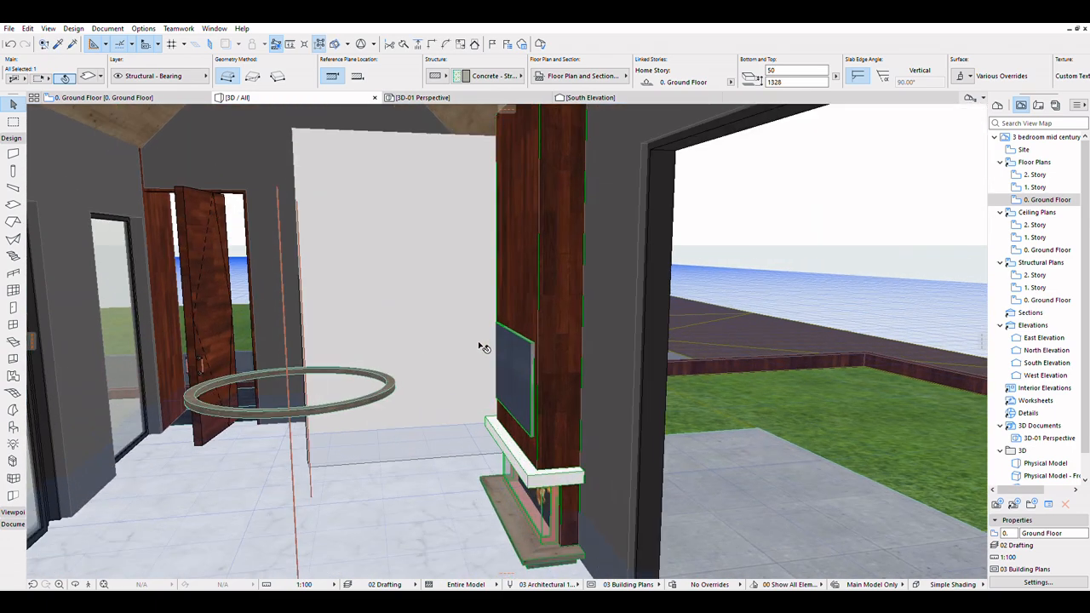
Try to lift the ring slab alone further, to a level of about 2466 mm above the floor
scroll(479, 344, "up", 2)
scroll(247, 383, "up", 5)
scroll(248, 417, "down", 2)
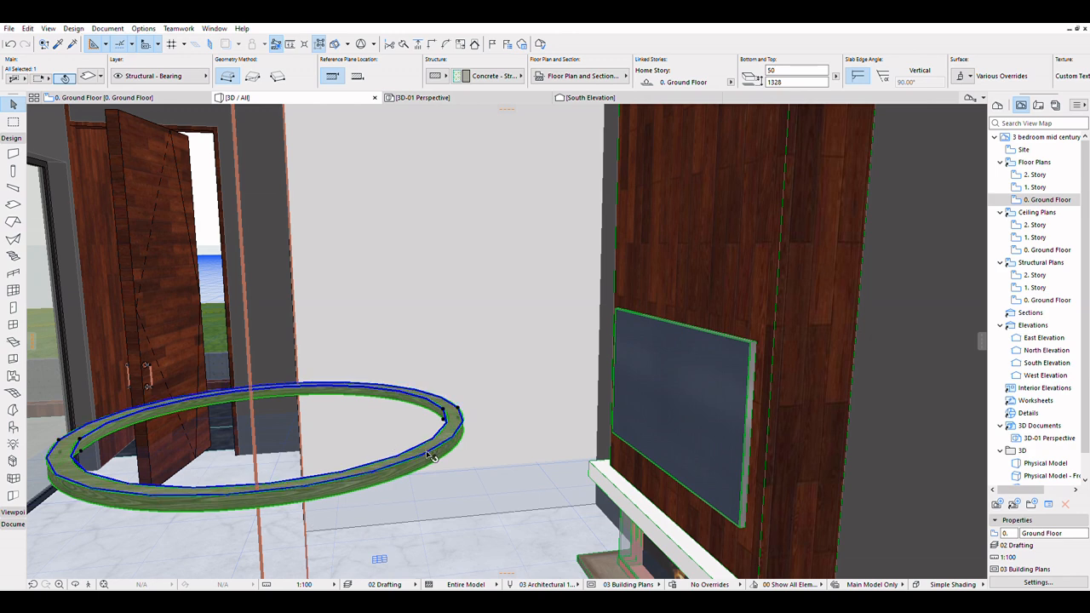
key("ctrl+d")
left_click(427, 455)
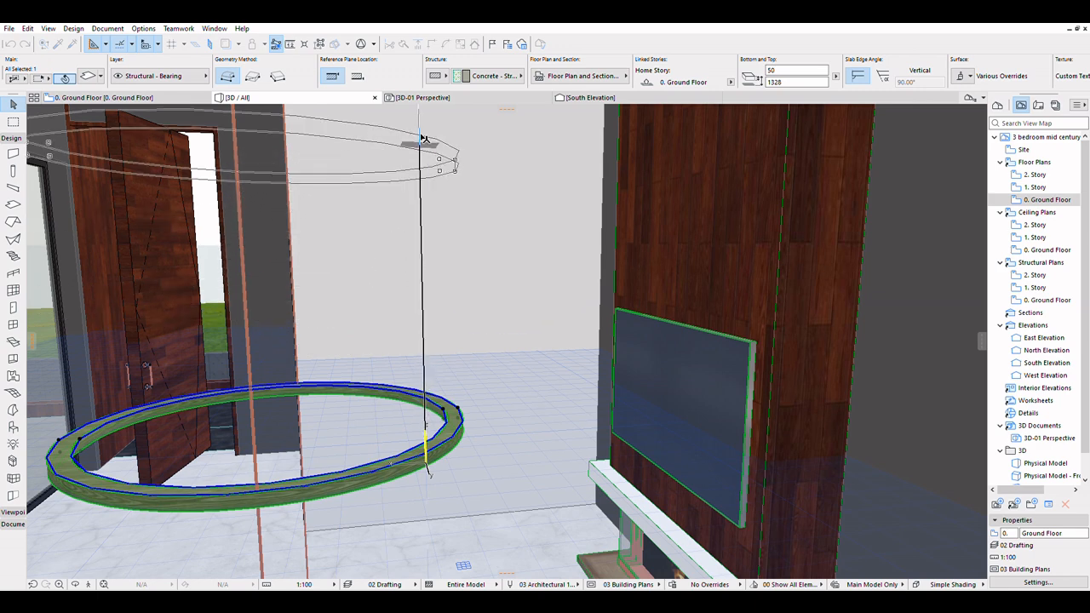
left_click(421, 137)
scroll(438, 190, "down", 4)
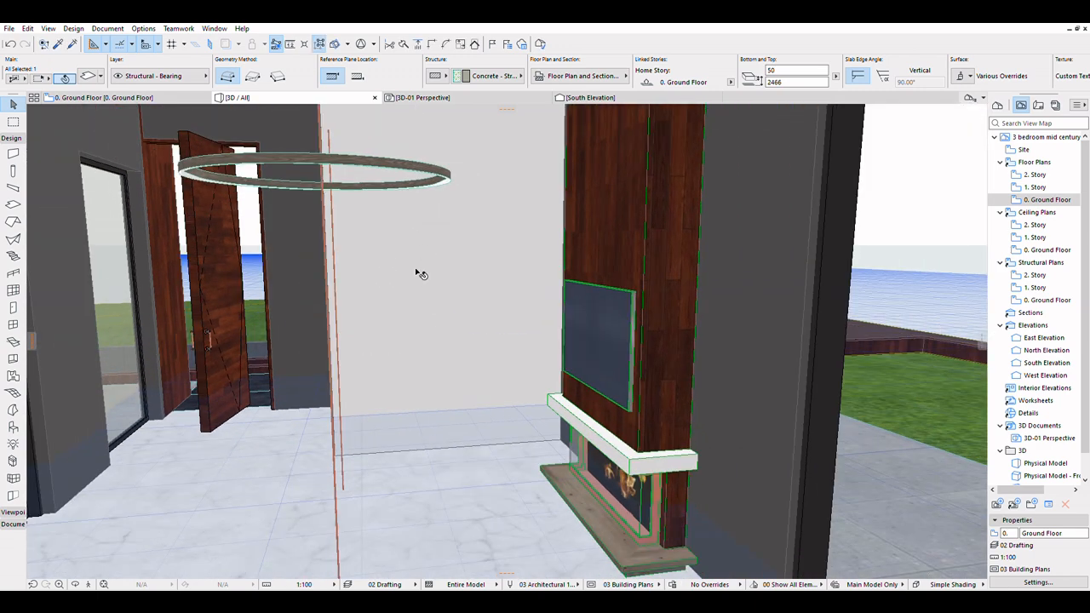
Undo both vertical moves of the ring slab
scroll(418, 273, "up", 4)
scroll(405, 360, "down", 2)
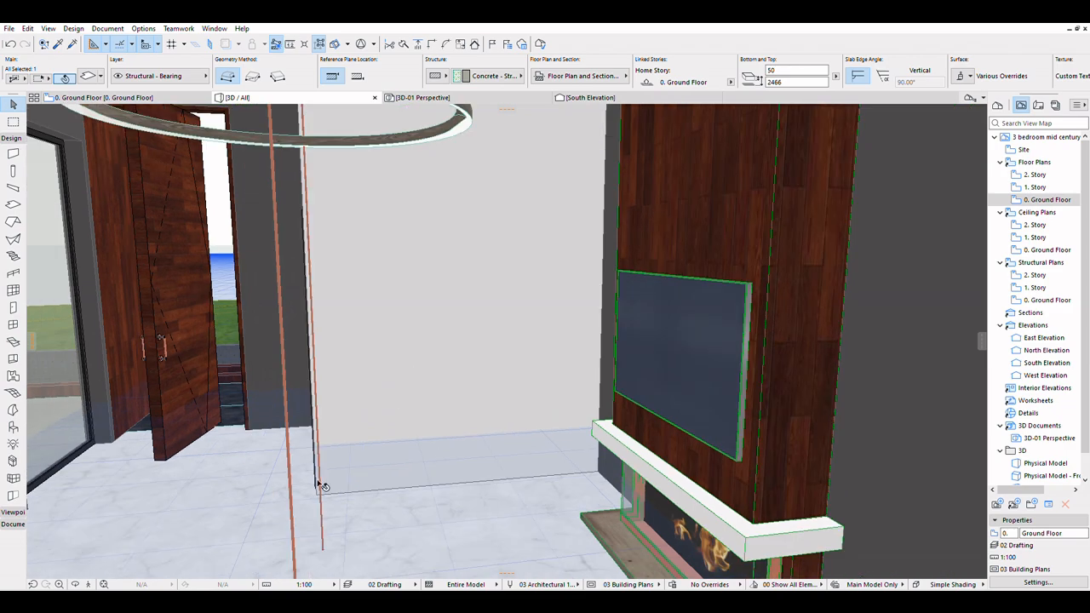
left_click(74, 585)
left_click_drag(241, 548, 292, 397)
scroll(343, 453, "down", 2)
scroll(226, 289, "up", 4)
left_click_drag(235, 297, 413, 402)
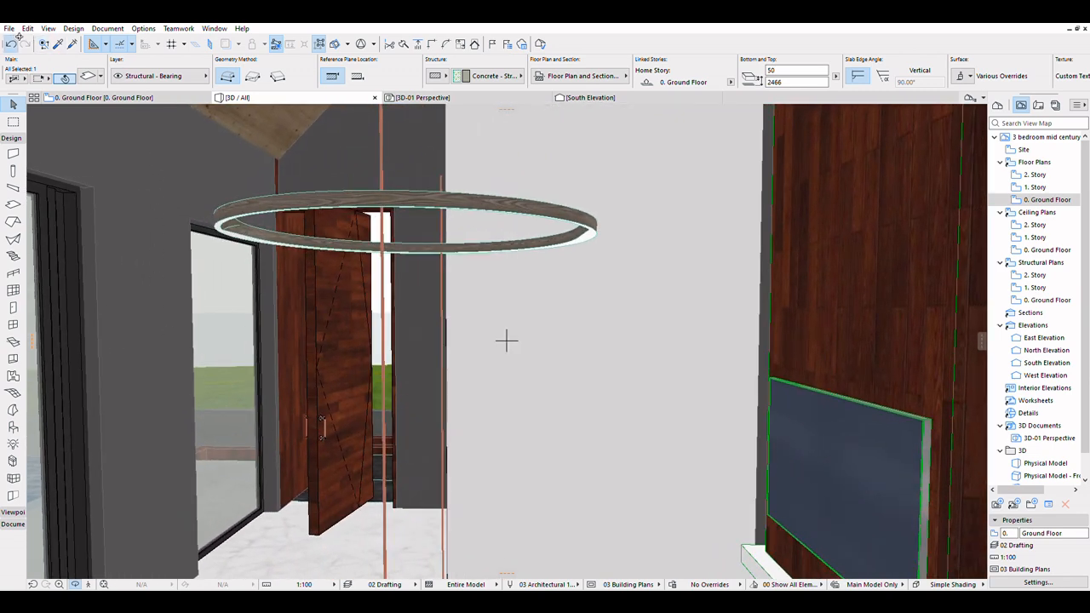
key("ctrl+z")
left_click(17, 38)
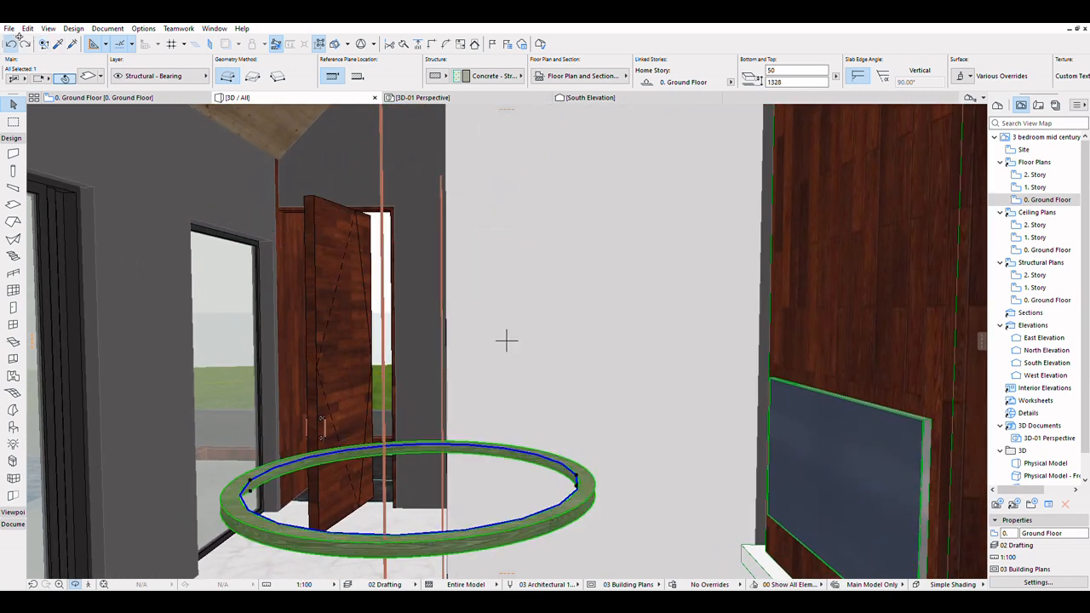
key("ctrl+z")
Select the ring slab on the floor together with its near and far columns
scroll(261, 177, "down", 5)
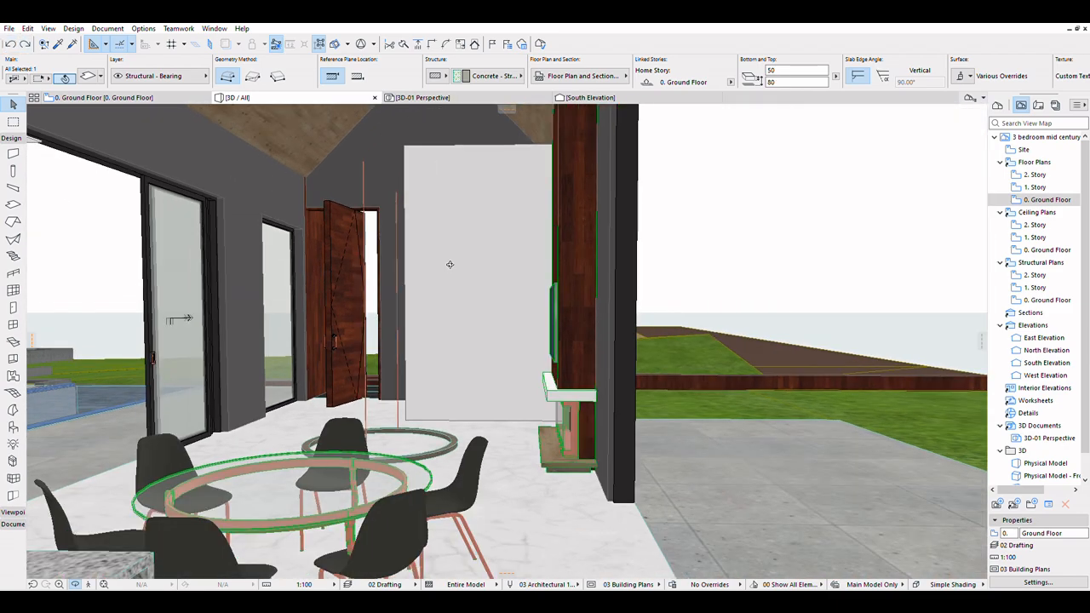
middle_click_drag(420, 371, 419, 399, "shift")
scroll(406, 464, "up", 3)
scroll(349, 460, "up", 3)
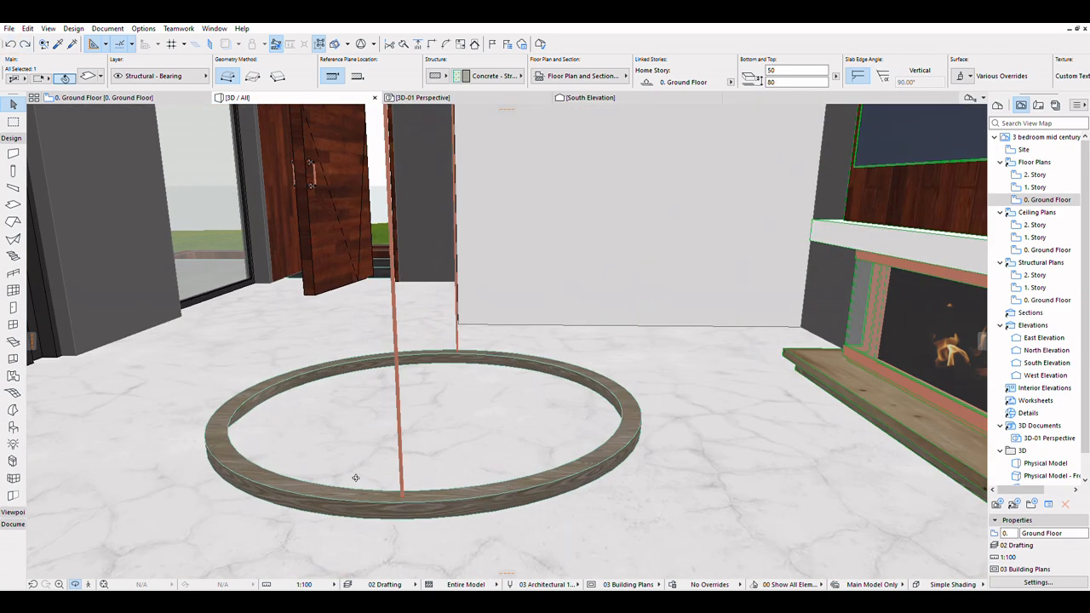
middle_click_drag(417, 525, 281, 511, "shift")
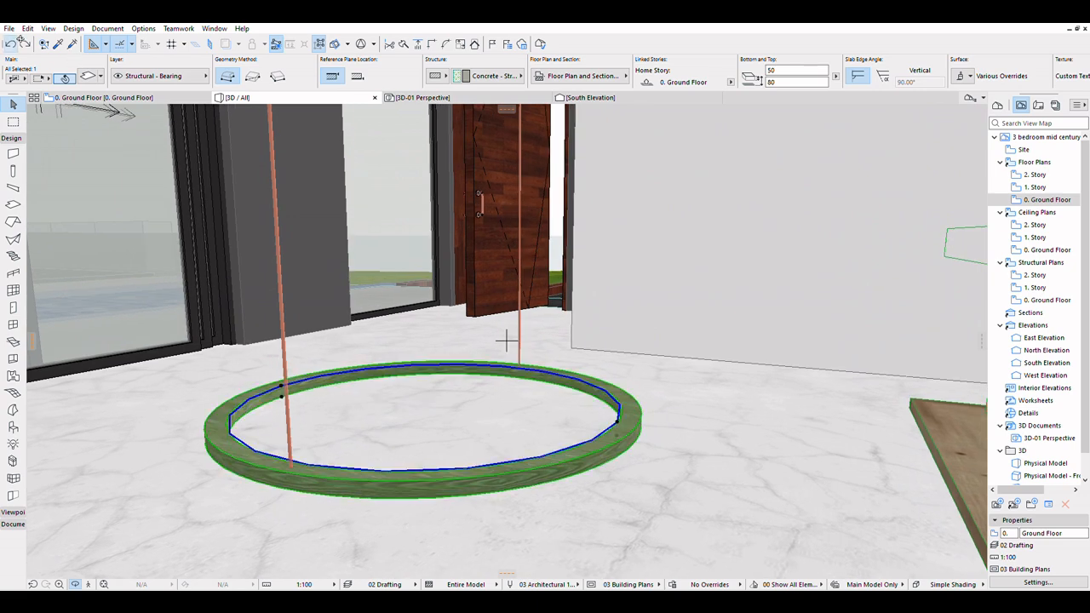
scroll(499, 545, "down", 1)
middle_click_drag(480, 529, 457, 527, "shift")
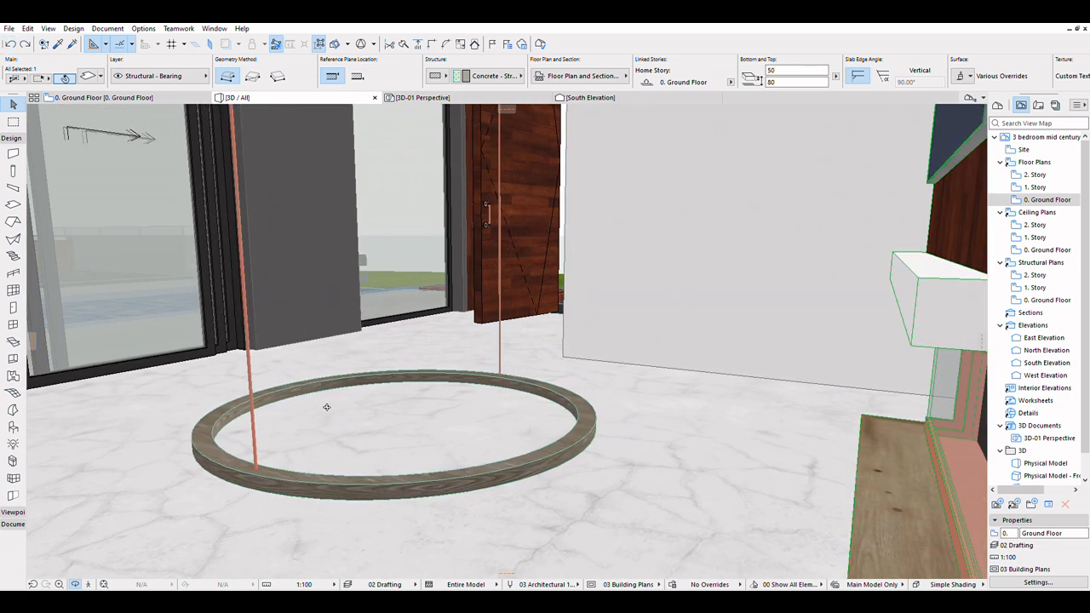
scroll(285, 380, "up", 1)
mouse_move(315, 438)
middle_mouse_down("shift")
mouse_move(344, 453)
mouse_move(329, 453)
middle_mouse_up("shift")
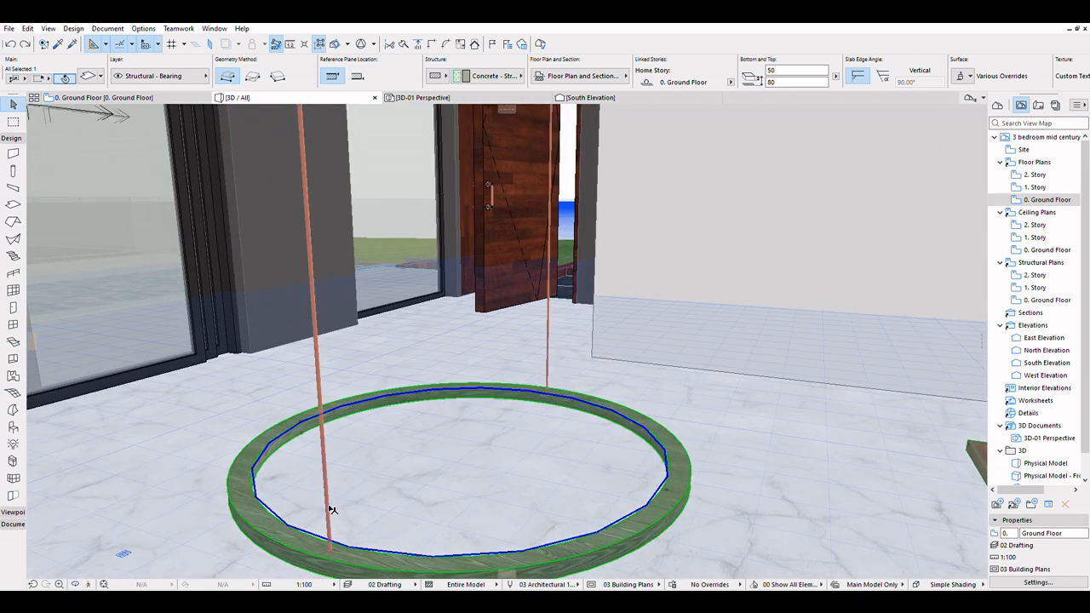
left_click(329, 509, "shift")
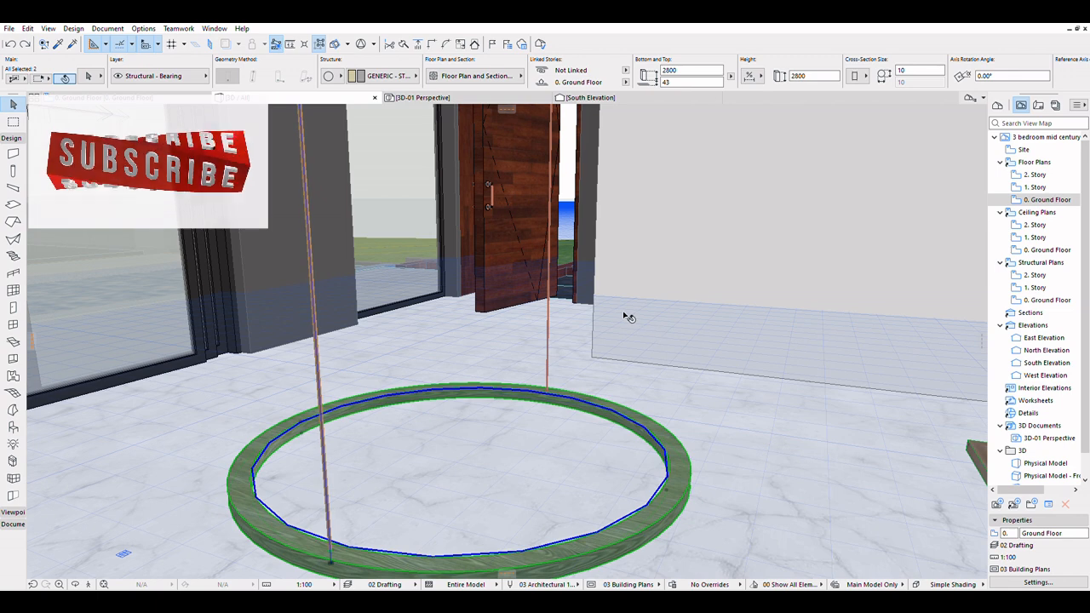
left_click(549, 337, "shift")
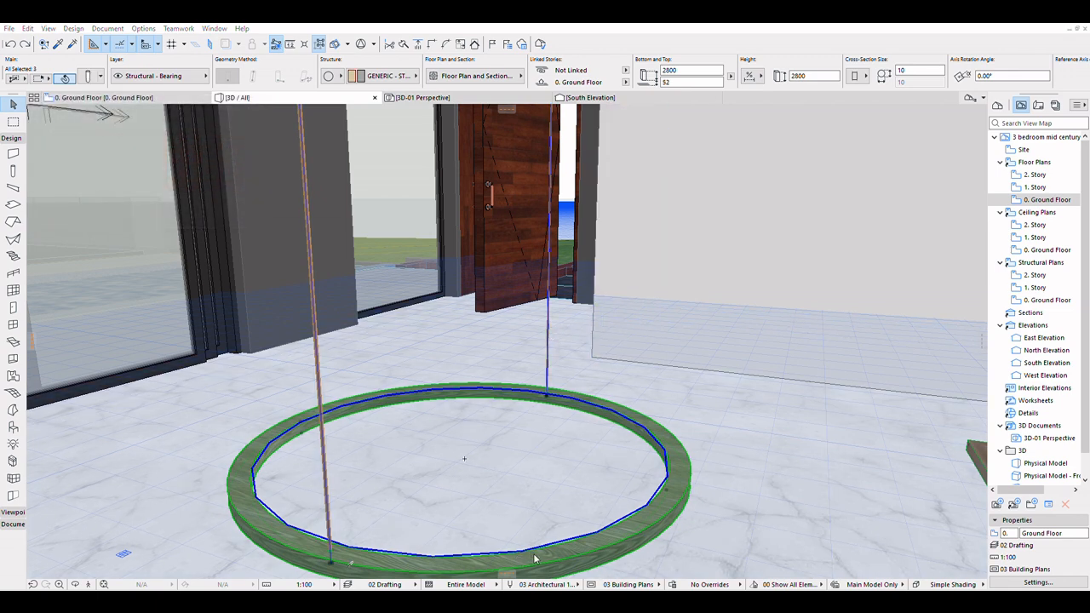
left_click(526, 552)
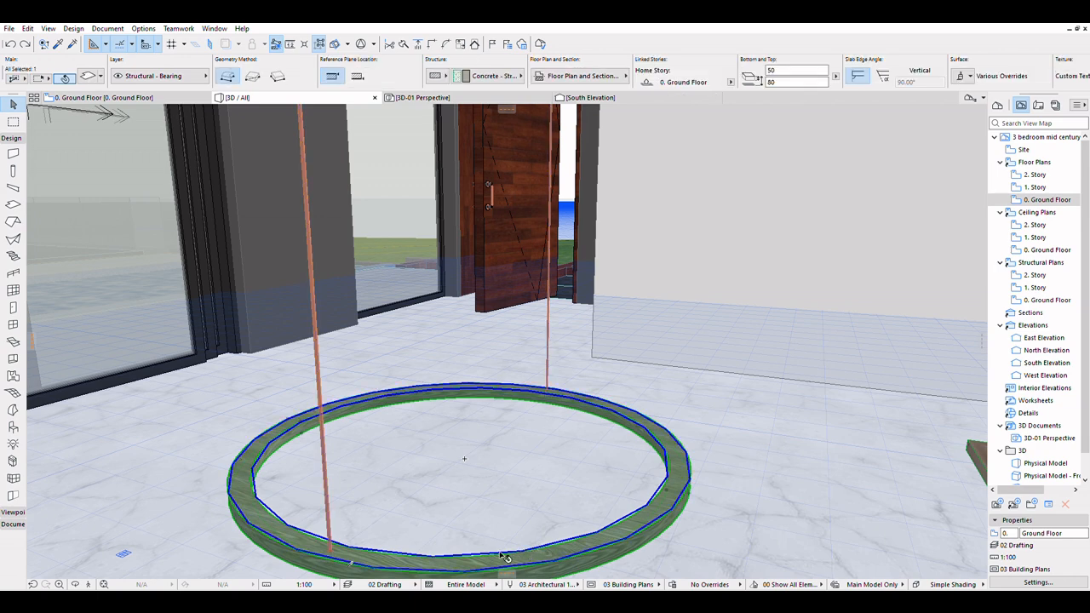
left_click(331, 492, "shift")
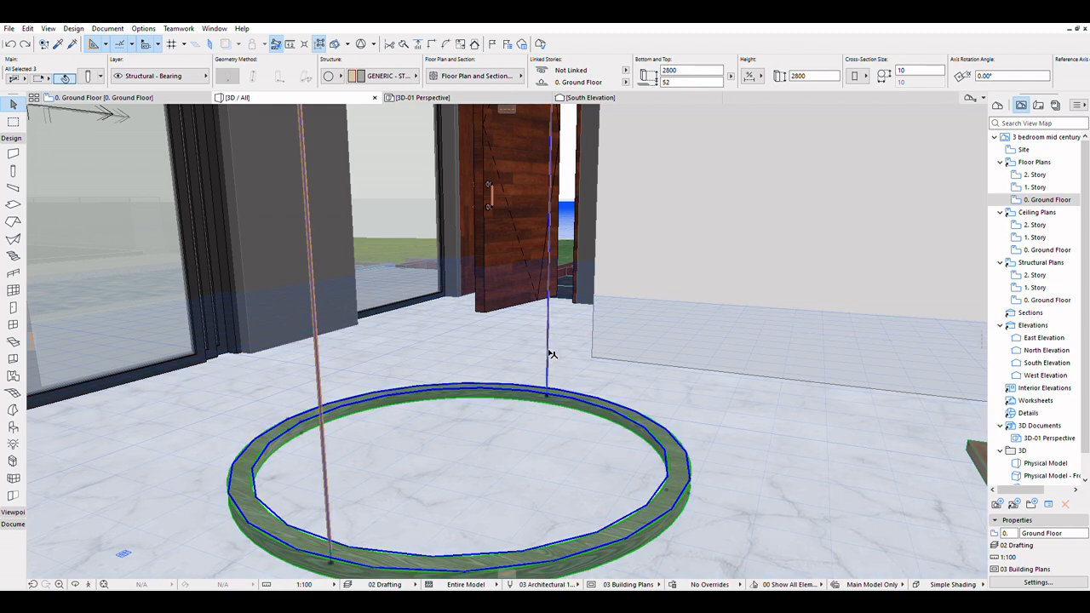
Raise the ring and both columns together until the far column's base is about 1905 mm above the floor
scroll(552, 357, "down", 5)
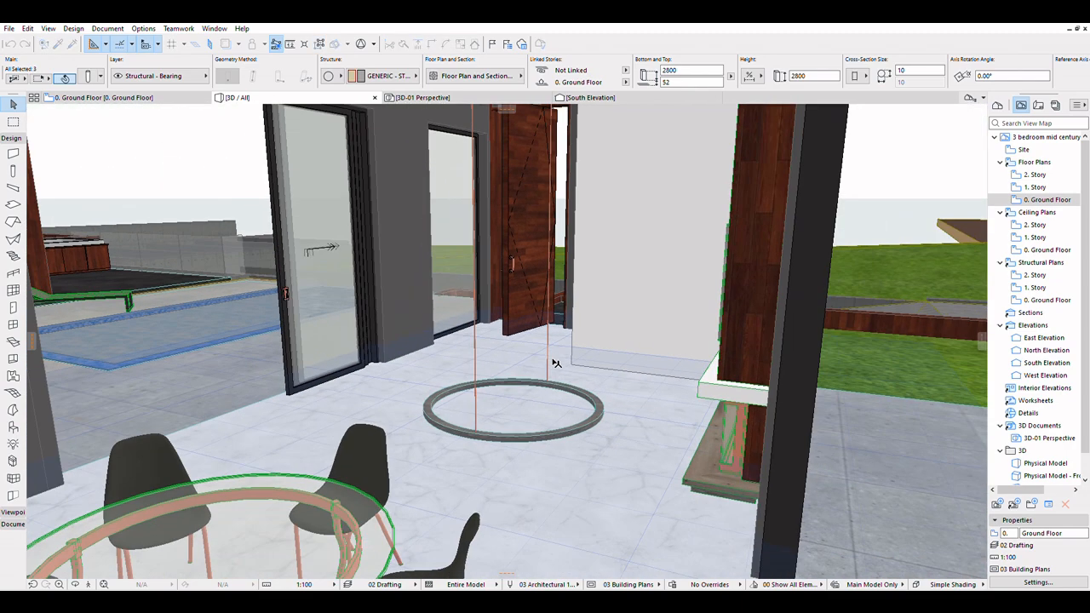
scroll(554, 363, "down", 2)
scroll(552, 206, "up", 3)
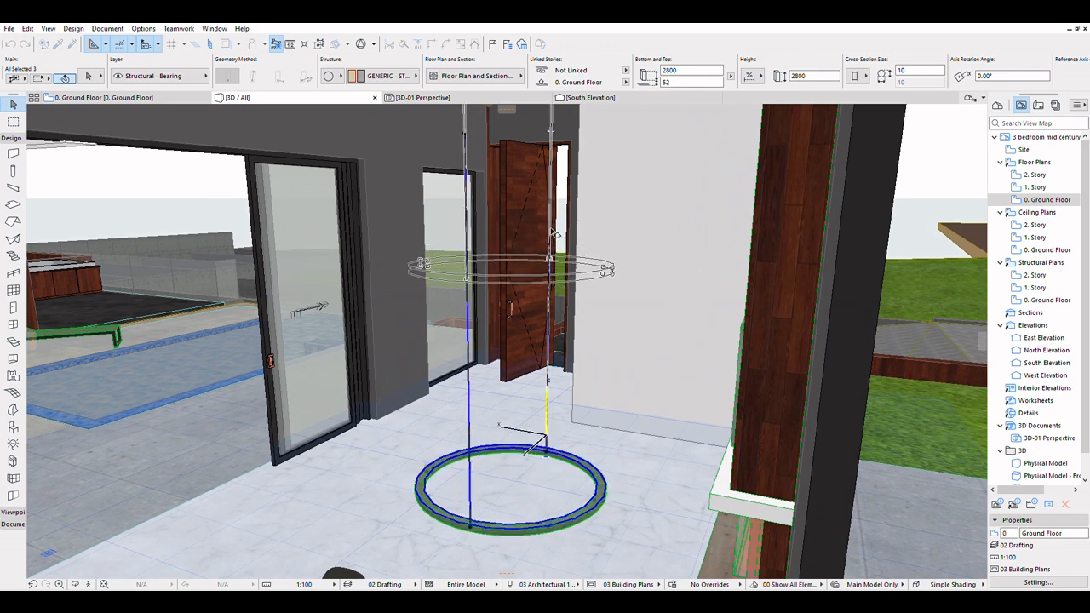
left_click(554, 232)
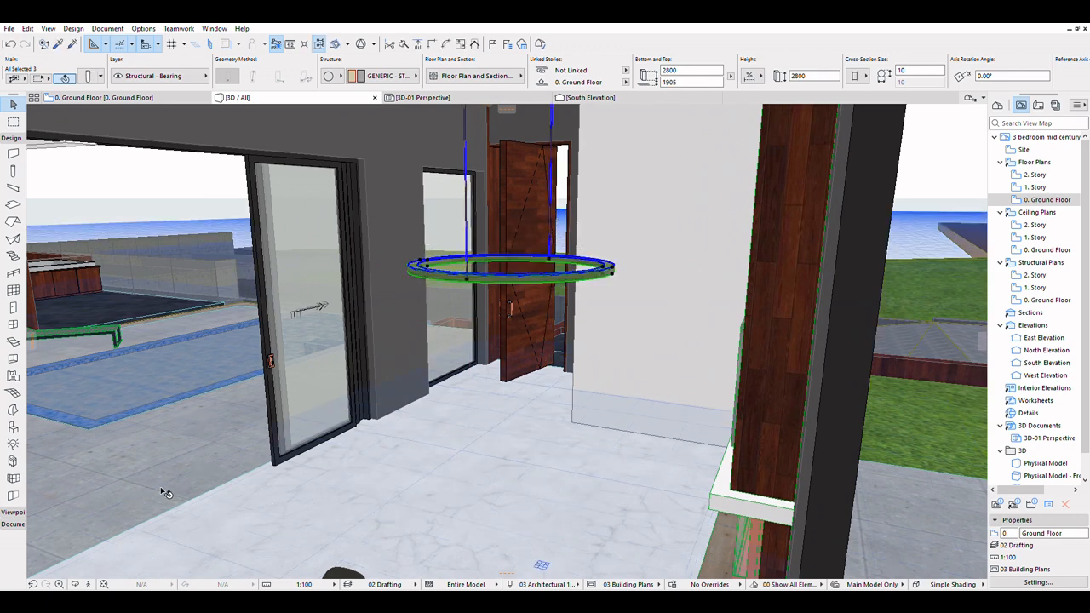
Examine the height of the hanging ring and its columns against the sloped ceiling, the fireplace wall and the linear lamp
left_click(75, 585)
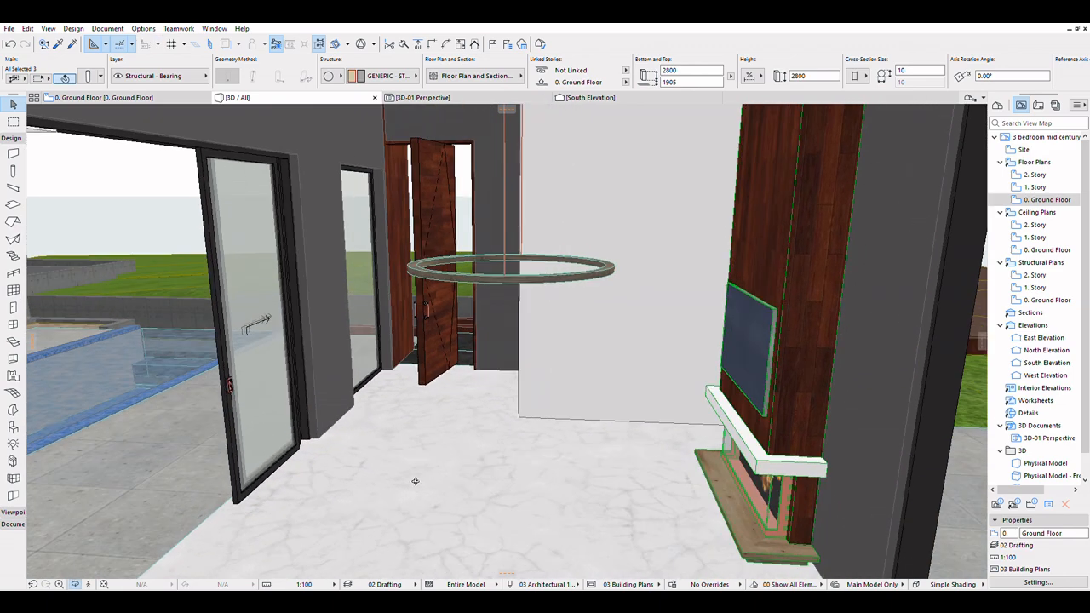
scroll(439, 499, "down", 4)
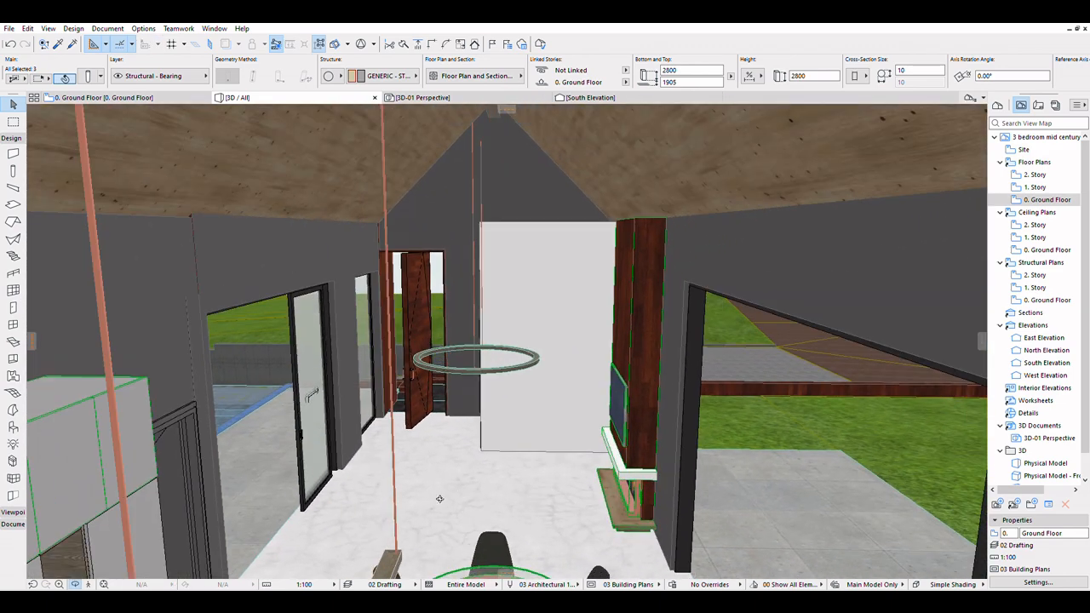
left_click_drag(440, 499, 477, 409)
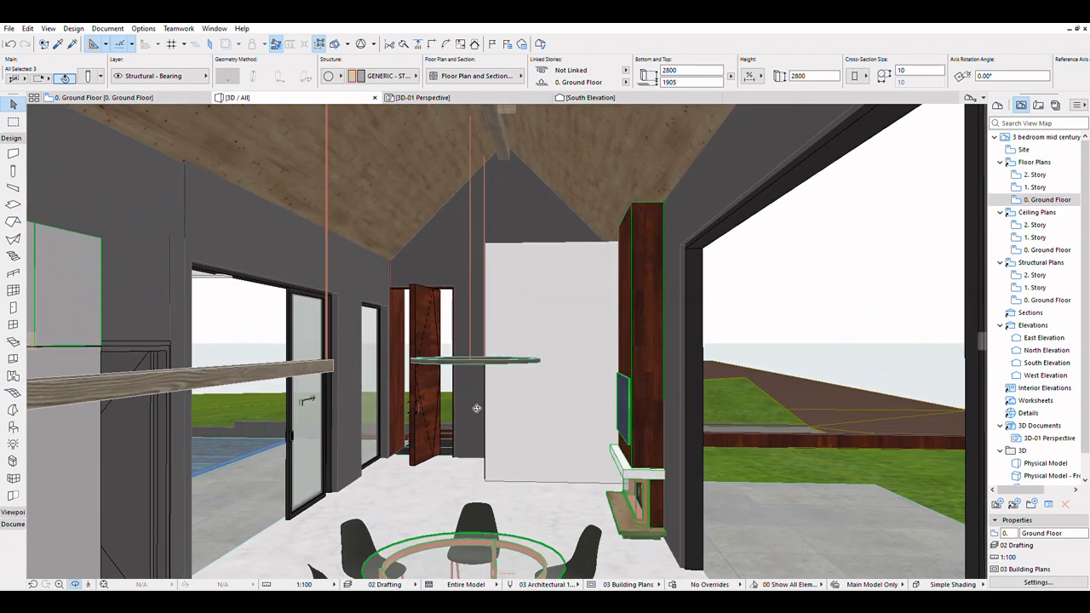
scroll(513, 327, "up", 5)
scroll(508, 322, "up", 4)
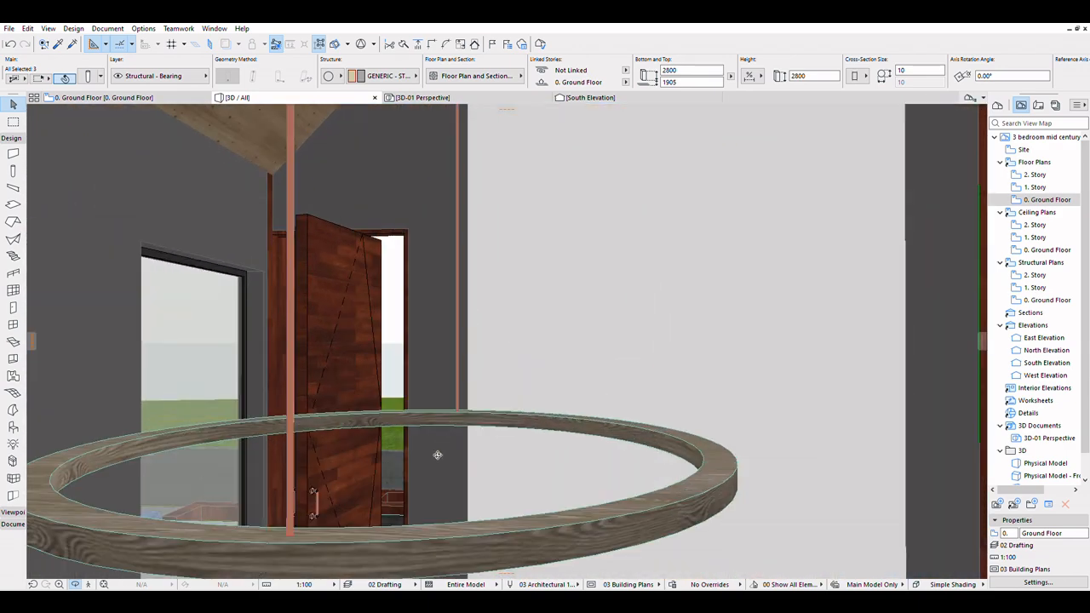
left_click_drag(437, 454, 129, 538)
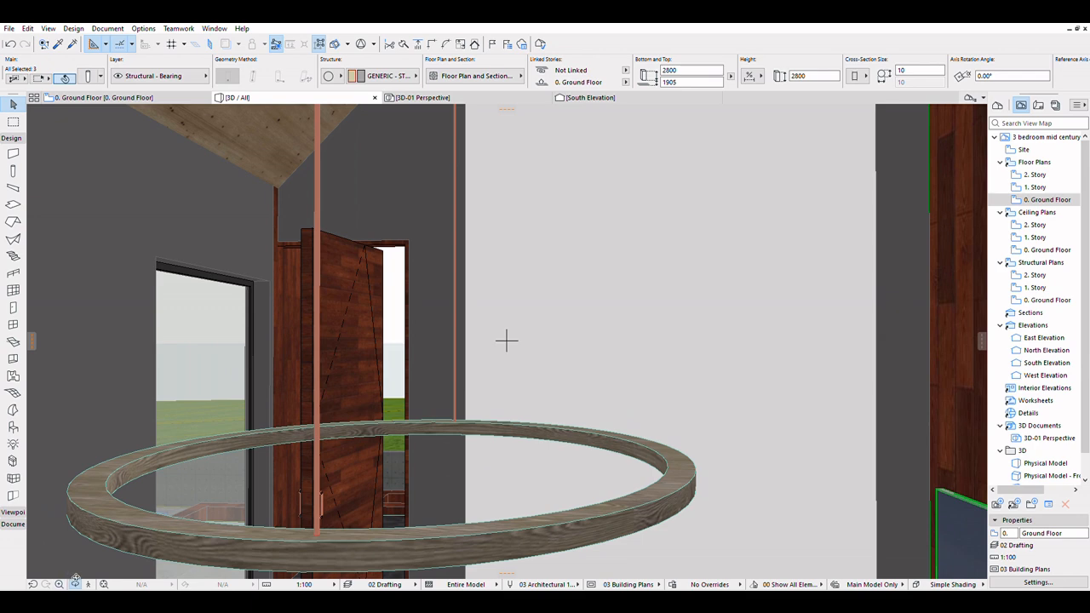
scroll(635, 302, "down", 5)
scroll(596, 409, "up", 2)
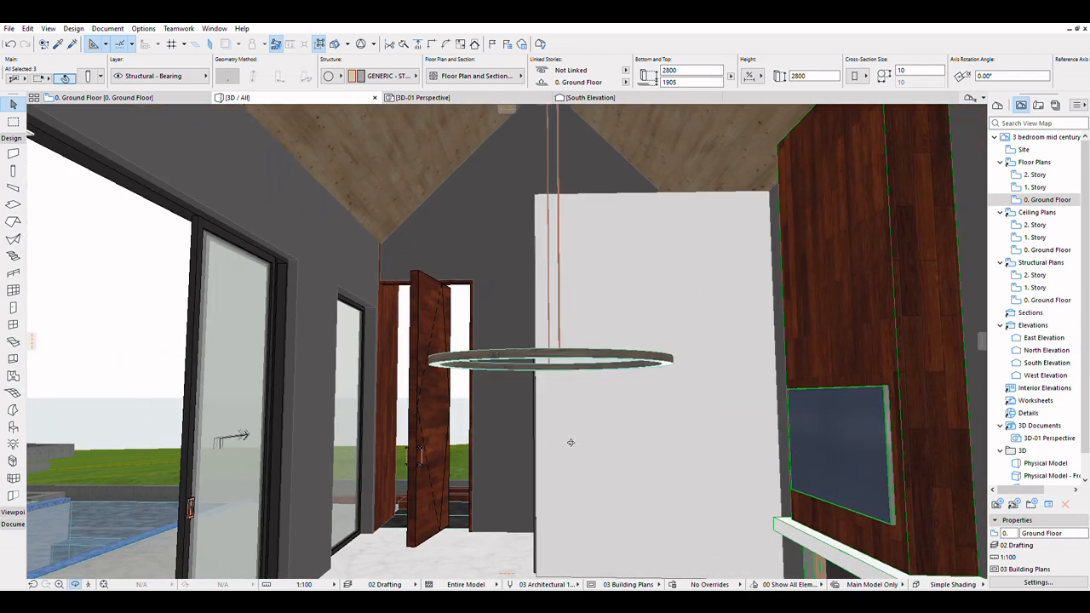
scroll(479, 433, "down", 3)
left_click_drag(511, 439, 548, 437)
scroll(474, 470, "down", 1)
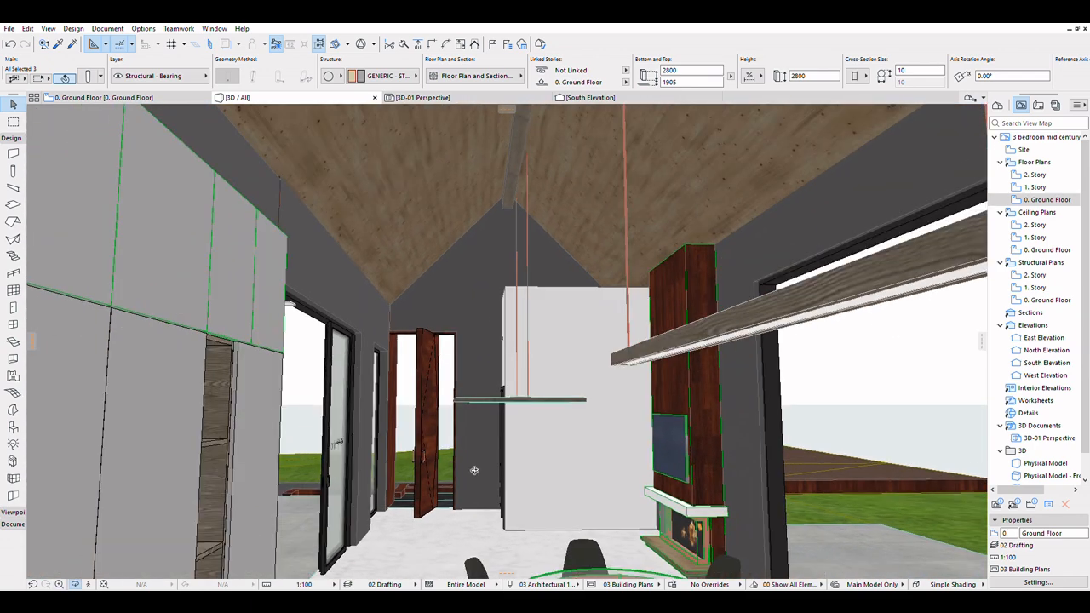
scroll(474, 470, "down", 2)
scroll(519, 455, "down", 1)
scroll(455, 326, "up", 1)
scroll(500, 435, "up", 2)
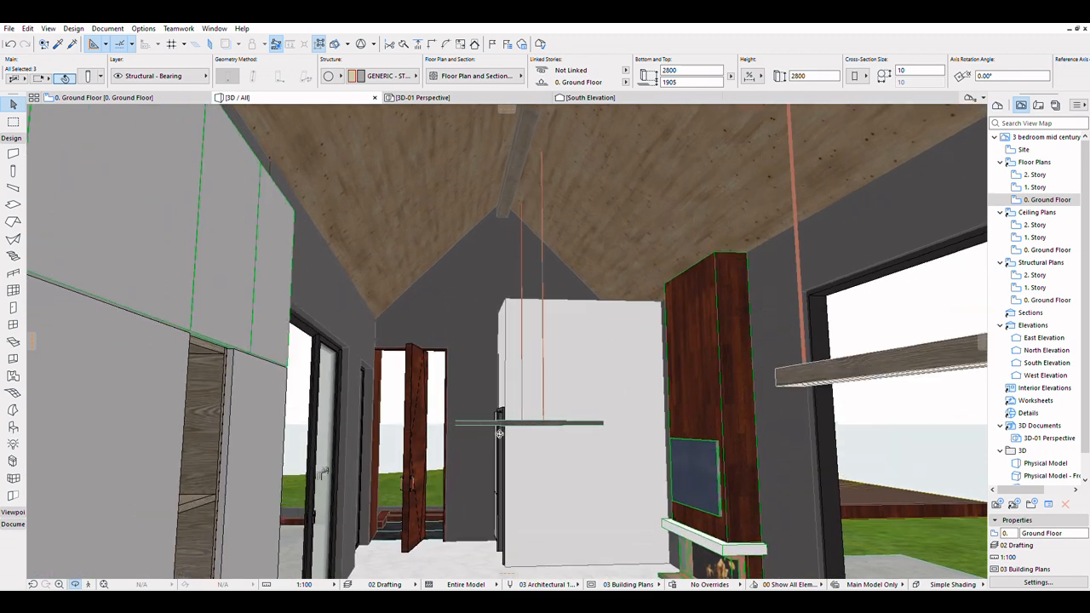
scroll(499, 434, "up", 1)
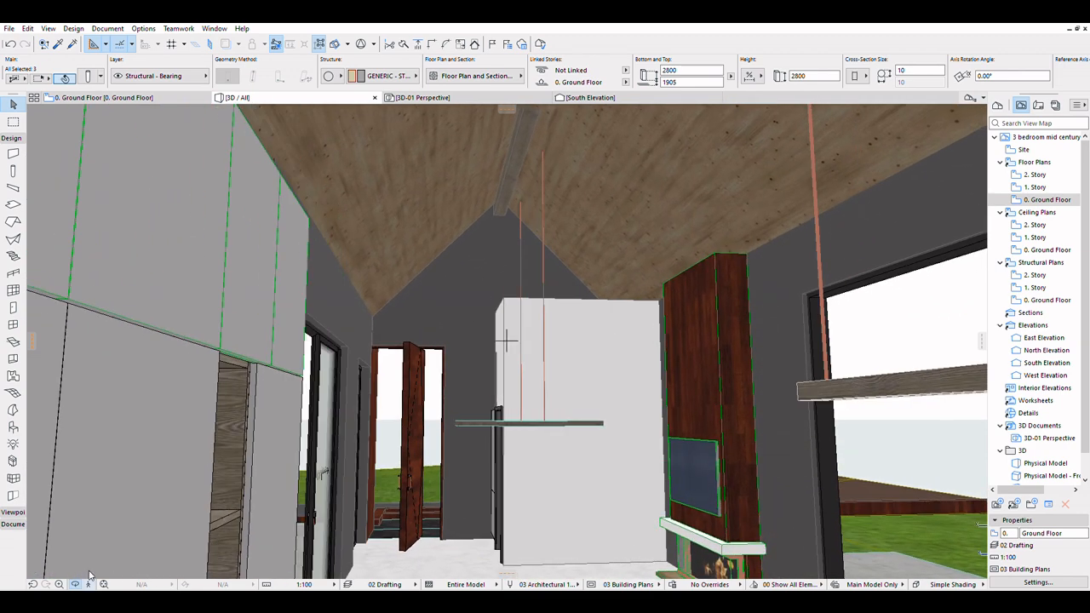
Lift the ring and both columns further until the far column's base is about 2620 mm above the floor
left_click(548, 409)
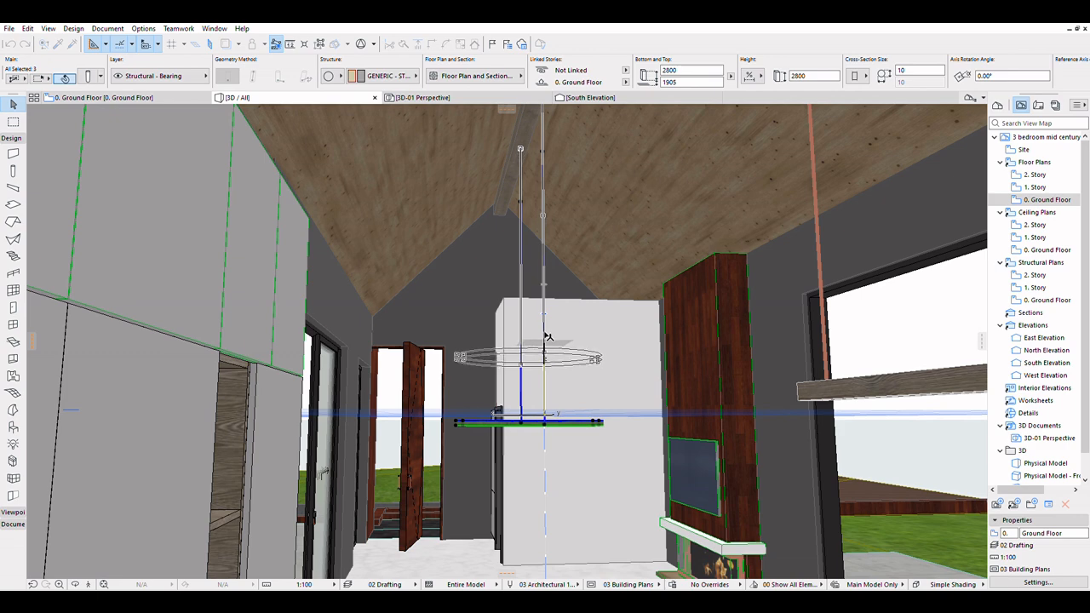
left_click(517, 347)
scroll(318, 303, "down", 5)
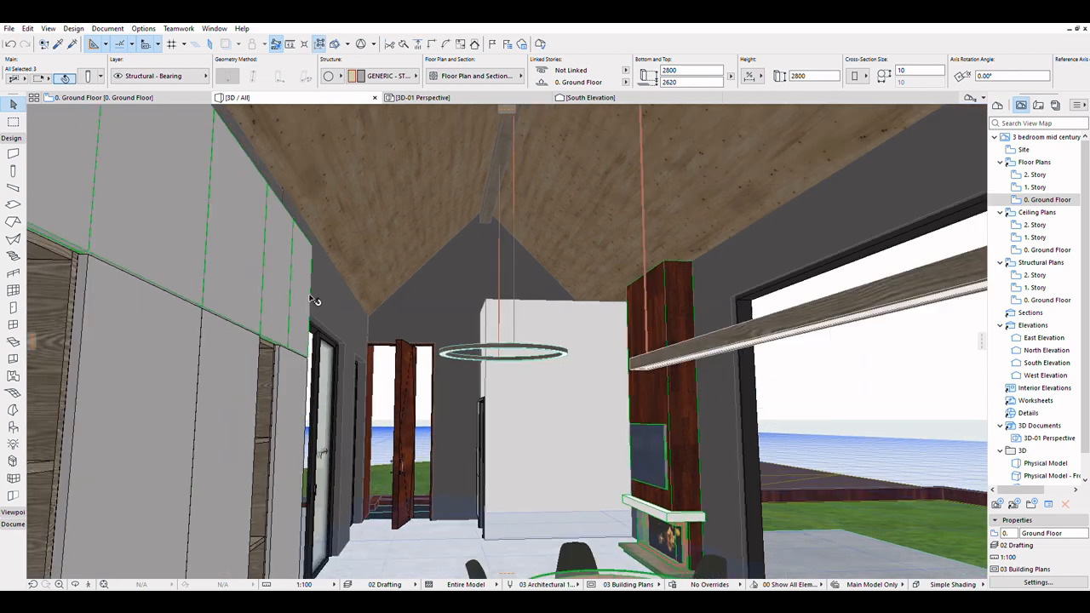
scroll(557, 394, "down", 5)
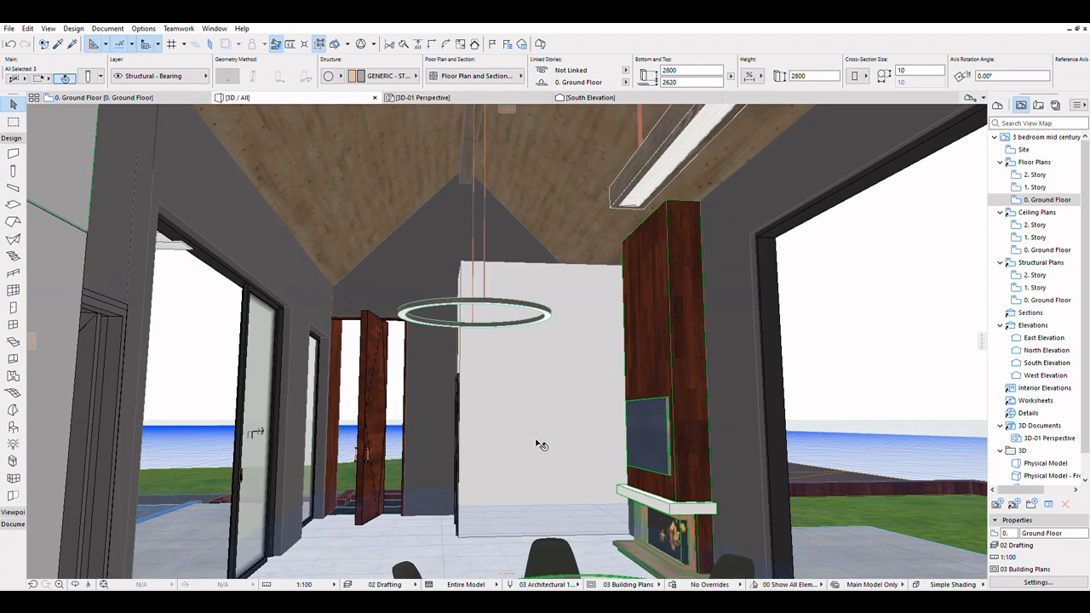
Inspect the raised ring lamp and its two columns from several sides of the living area, checking them against the fireplace, kitchen lamp and ceiling ridge
left_click(74, 583)
left_click_drag(375, 483, 702, 352)
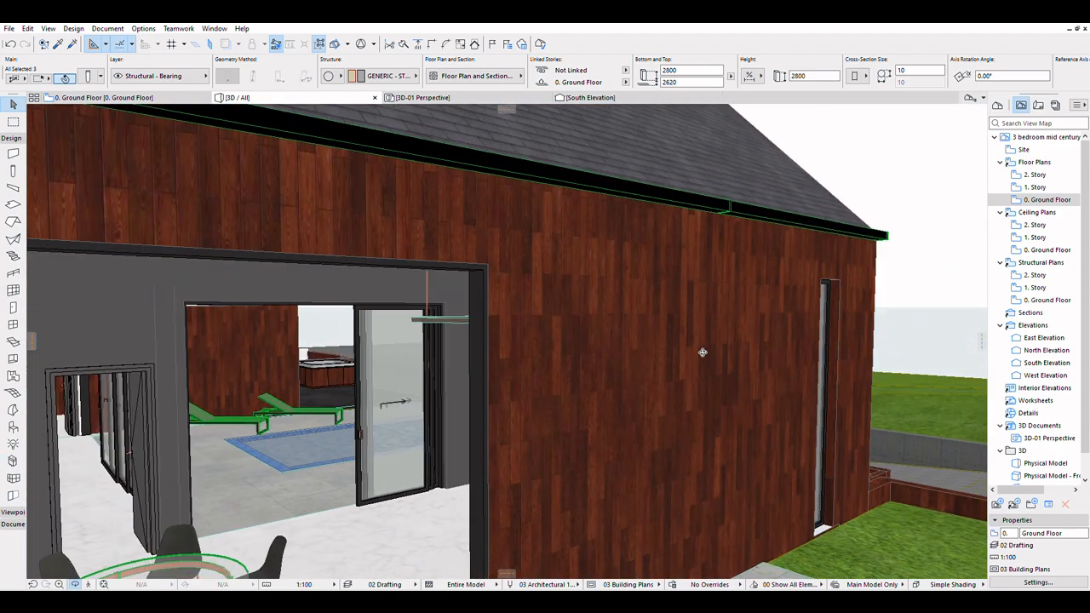
scroll(702, 353, "down", 3)
left_click_drag(591, 451, 526, 451)
scroll(579, 350, "up", 5)
scroll(672, 394, "up", 4)
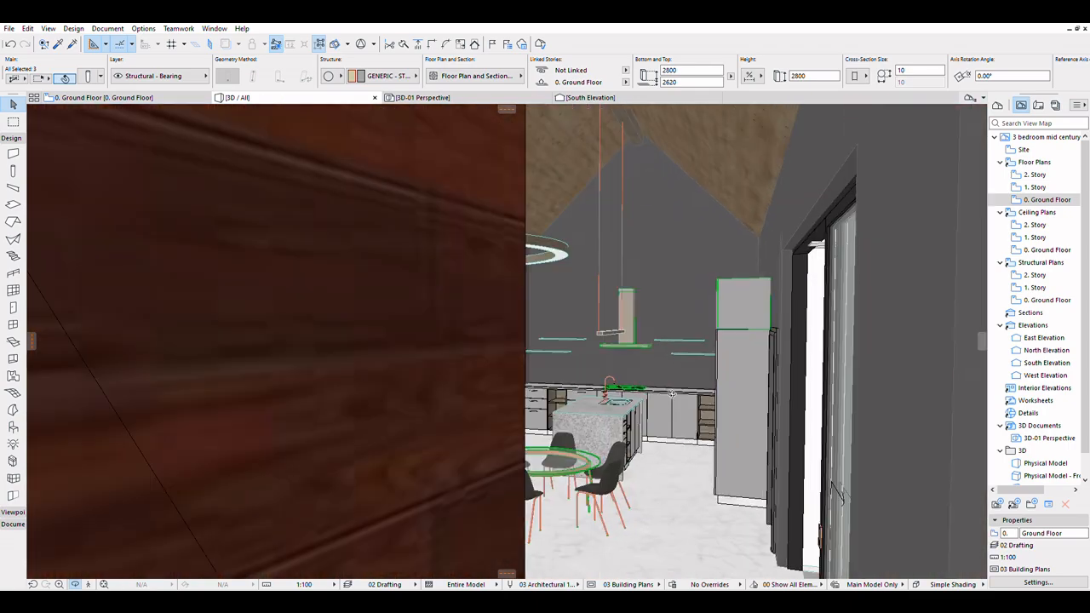
scroll(629, 368, "up", 3)
scroll(612, 441, "down", 8)
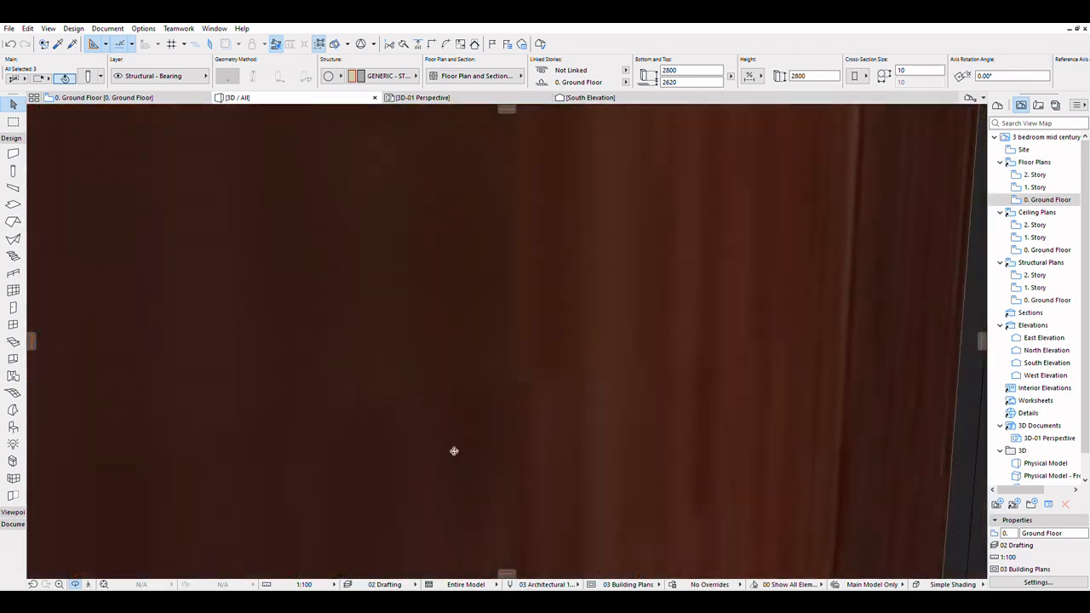
scroll(523, 308, "down", 5)
scroll(537, 272, "up", 10)
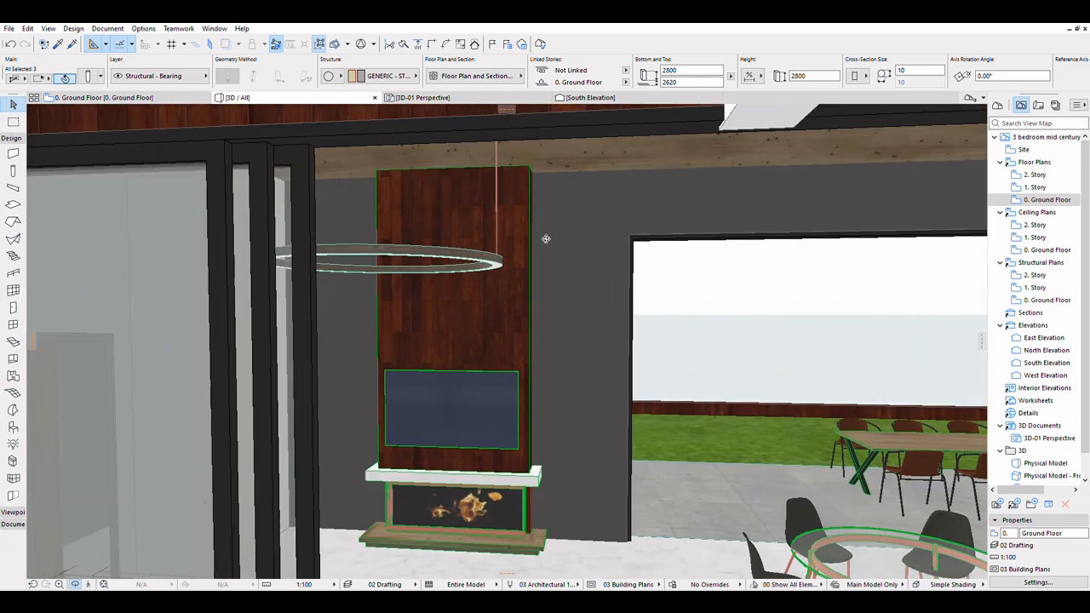
scroll(588, 251, "up", 3)
left_click_drag(737, 326, 401, 353)
scroll(650, 441, "down", 4)
scroll(653, 440, "down", 2)
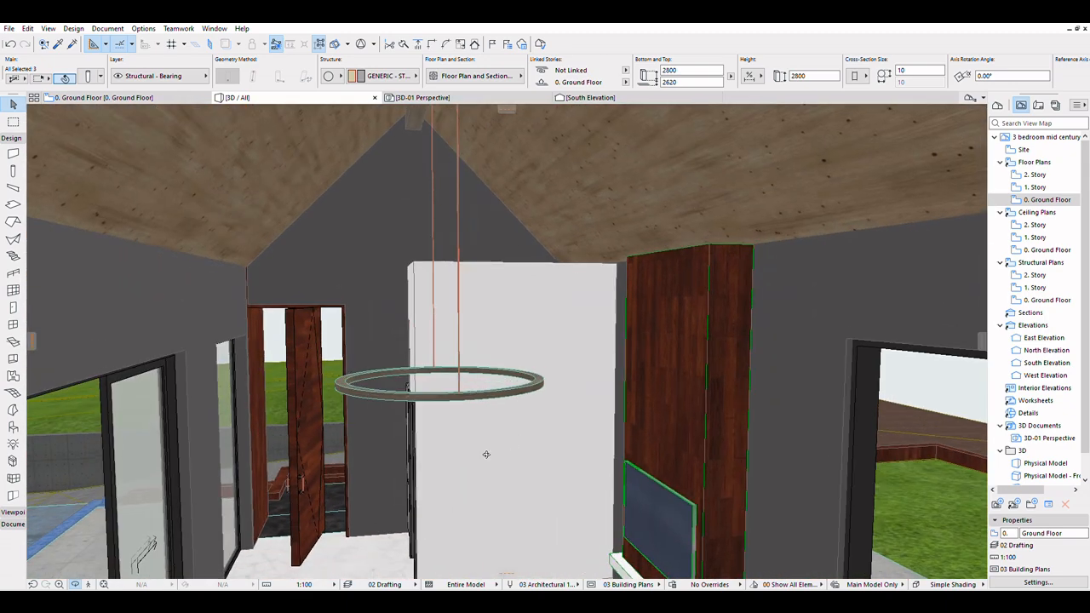
scroll(459, 470, "down", 2)
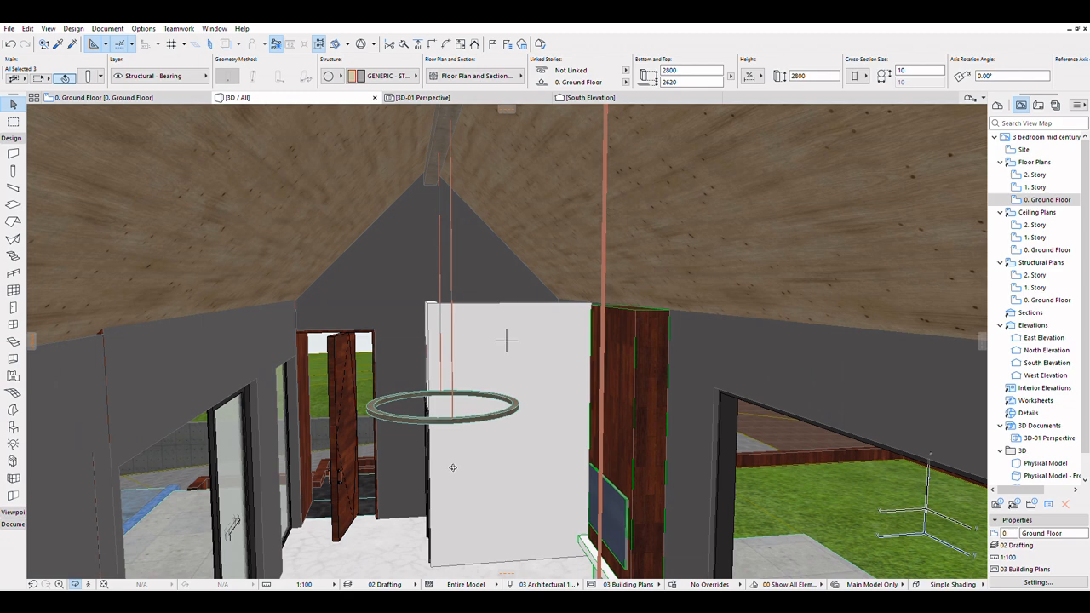